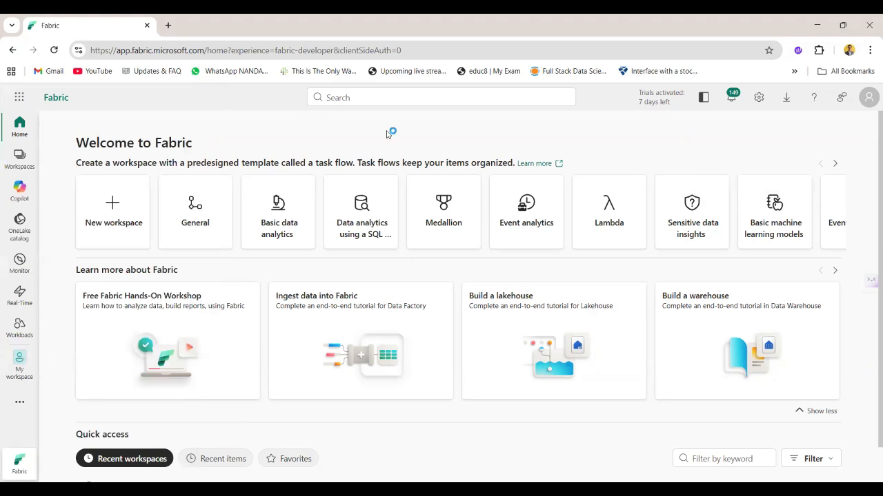
Create a new workspace named realtime
{"action": "left_click", "coordinate": [30, 162]}
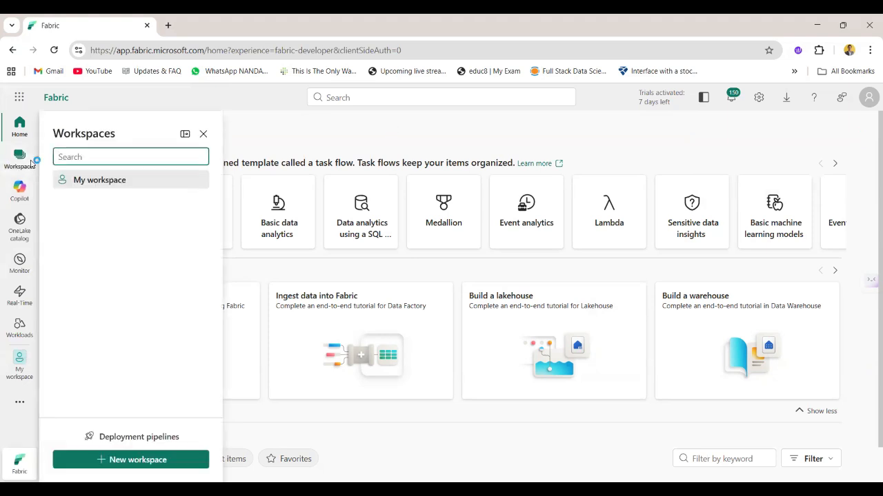
{"action": "left_click", "coordinate": [121, 462]}
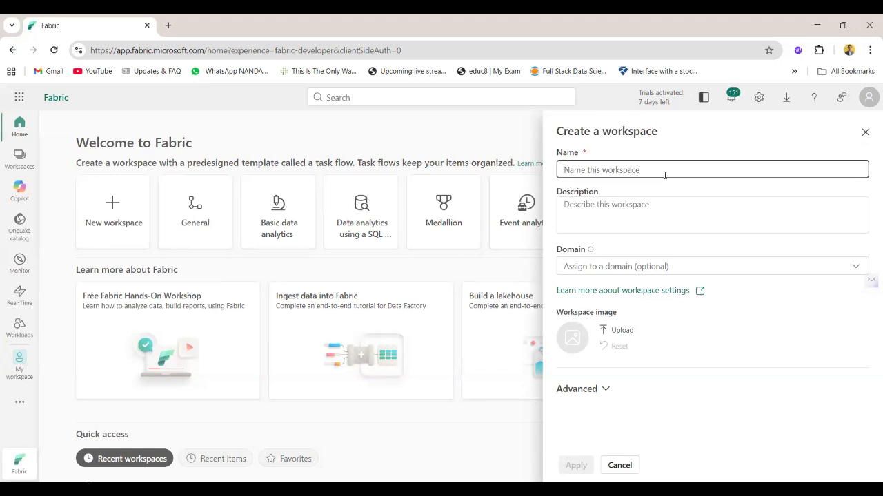
{"action": "type", "text": "realtime"}
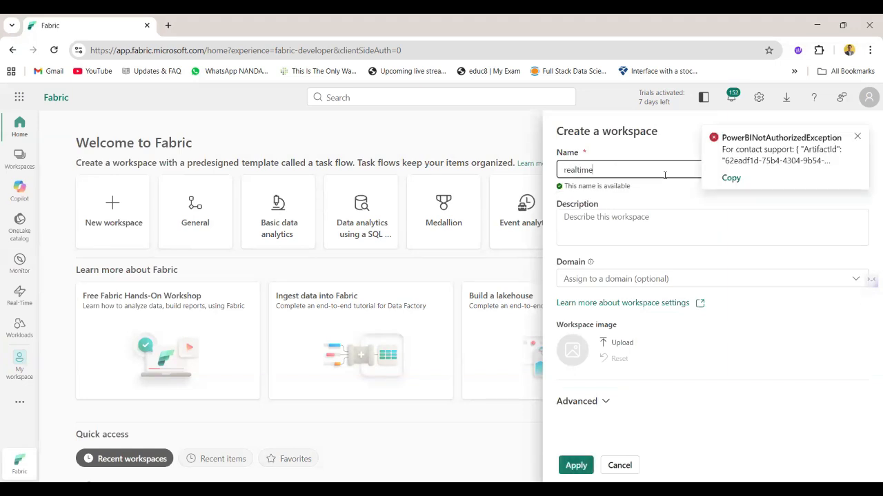
{"action": "left_click", "coordinate": [574, 466]}
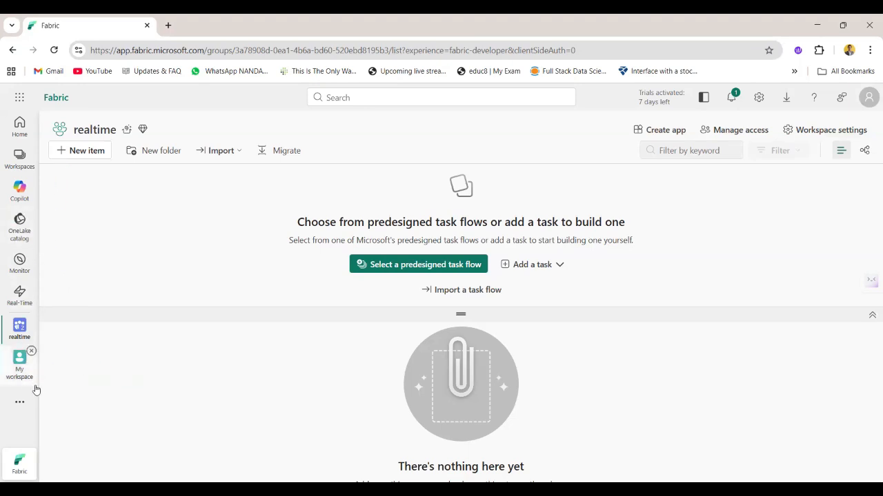
Open the Real-Time hub and look over the scenarios and getting-started options on its overview page
{"action": "left_click", "coordinate": [16, 403]}
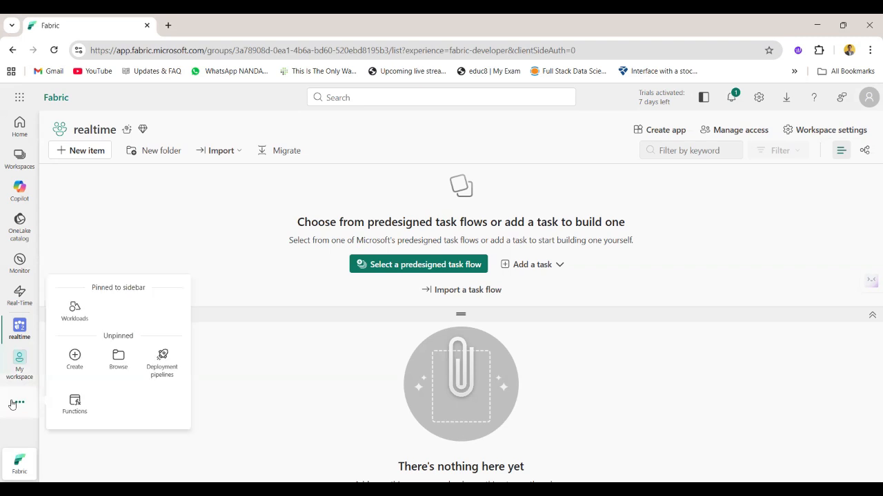
{"action": "left_click", "coordinate": [21, 296]}
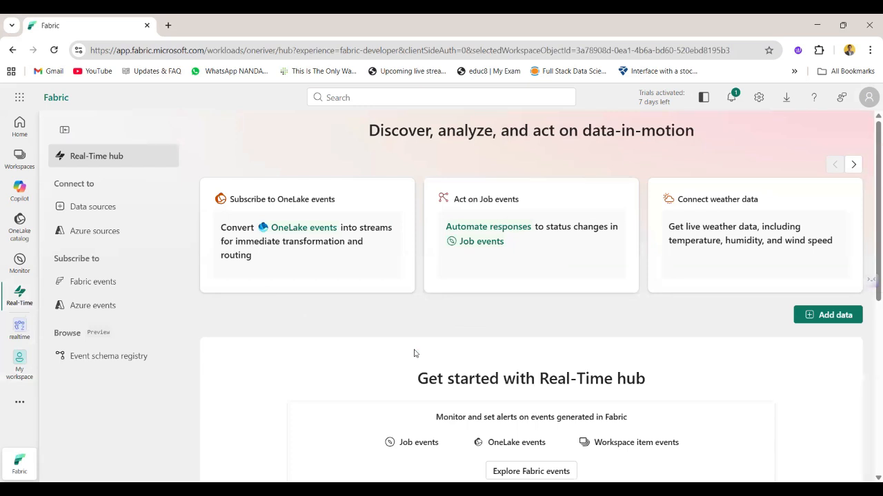
{"action": "scroll", "coordinate": [414, 352], "scroll_direction": "down", "scroll_amount": 3}
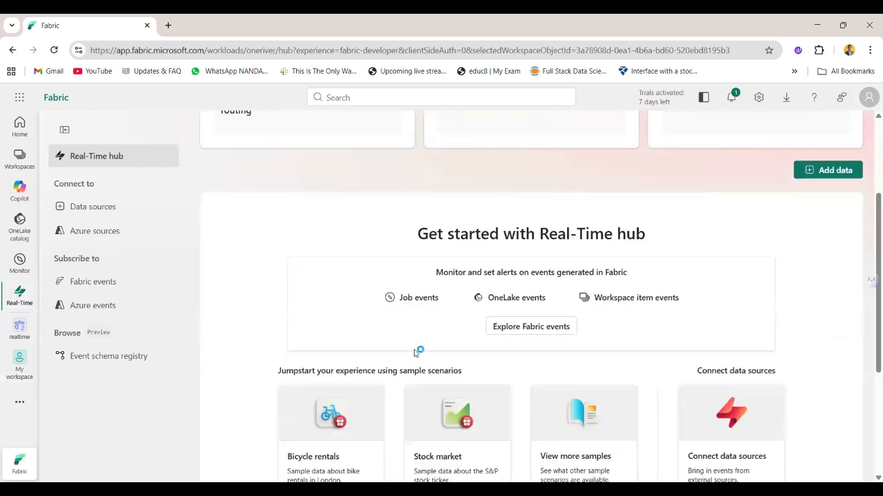
{"action": "scroll", "coordinate": [416, 349], "scroll_direction": "up", "scroll_amount": 1}
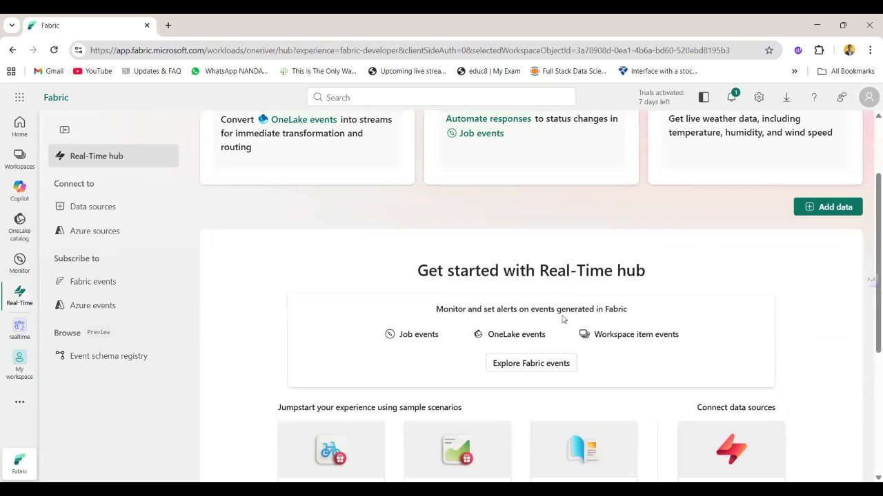
{"action": "scroll", "coordinate": [524, 358], "scroll_direction": "up", "scroll_amount": 2}
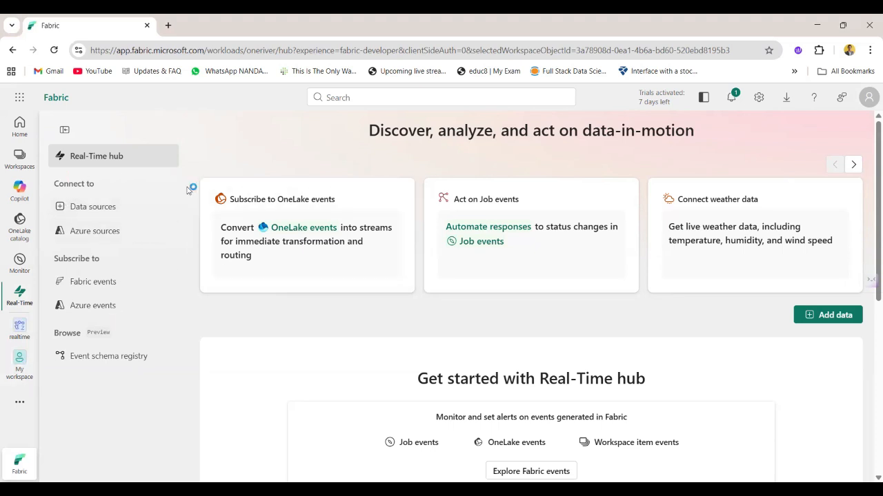
Examine the hub's available data sources, Azure sources, Fabric events and Azure events
{"action": "left_click", "coordinate": [125, 210]}
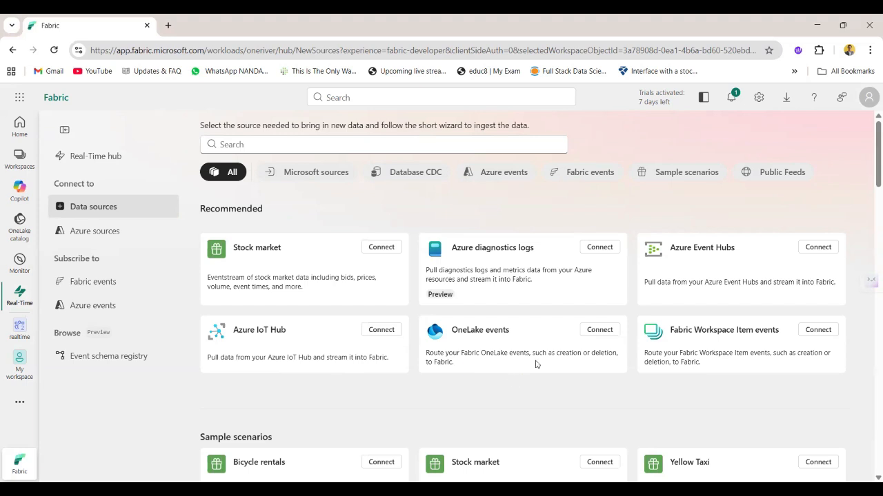
{"action": "scroll", "coordinate": [536, 364], "scroll_direction": "down", "scroll_amount": 1}
{"action": "scroll", "coordinate": [536, 364], "scroll_direction": "down", "scroll_amount": 1}
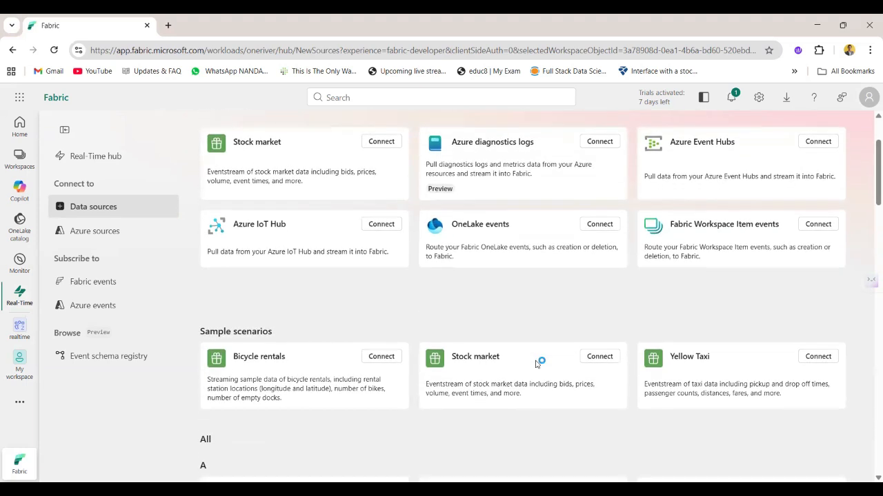
{"action": "scroll", "coordinate": [437, 352], "scroll_direction": "up", "scroll_amount": 2}
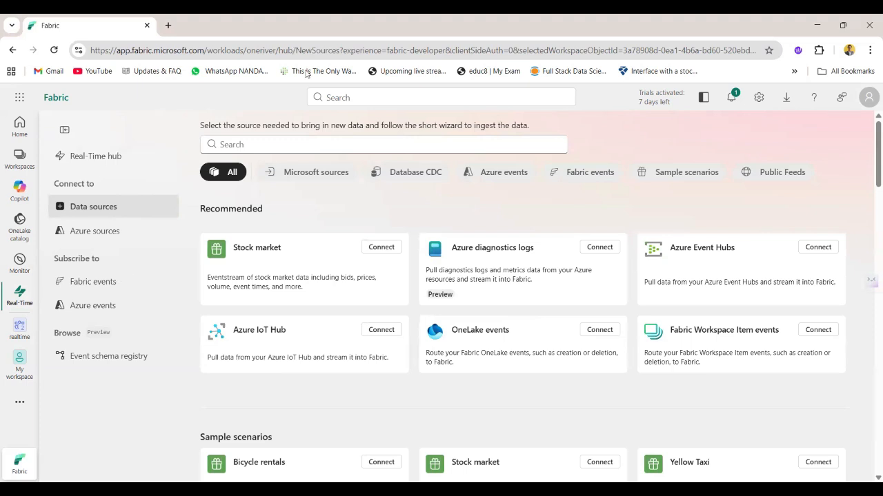
{"action": "left_click", "coordinate": [88, 233]}
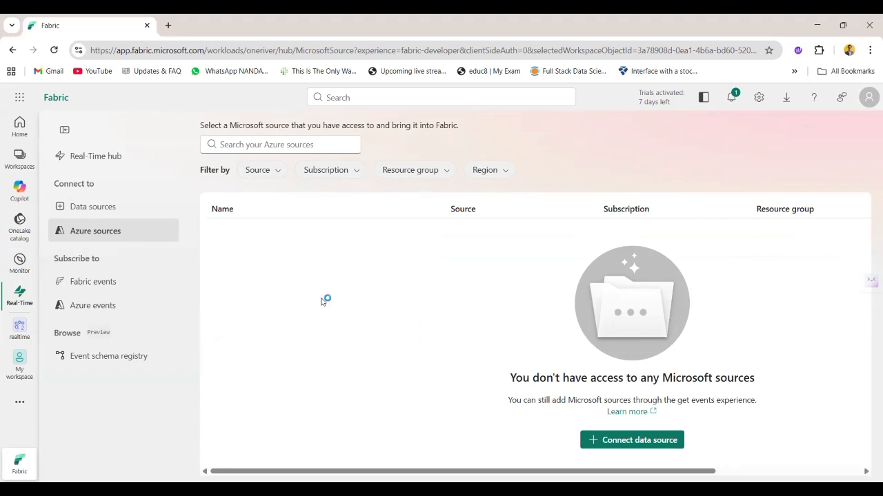
{"action": "left_click", "coordinate": [618, 436]}
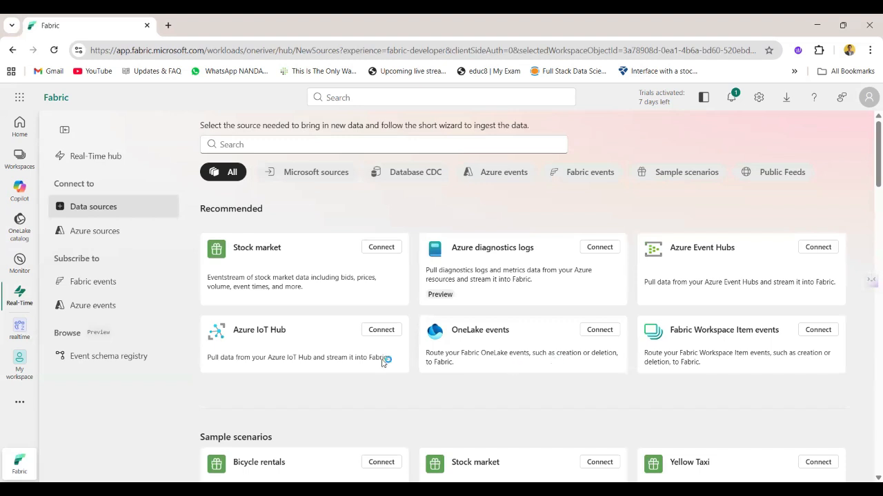
{"action": "left_click", "coordinate": [96, 281]}
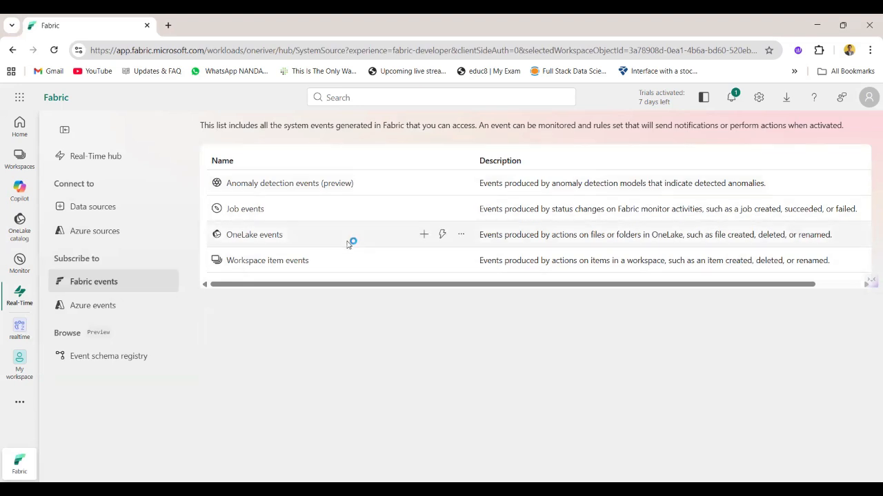
{"action": "left_click", "coordinate": [97, 310]}
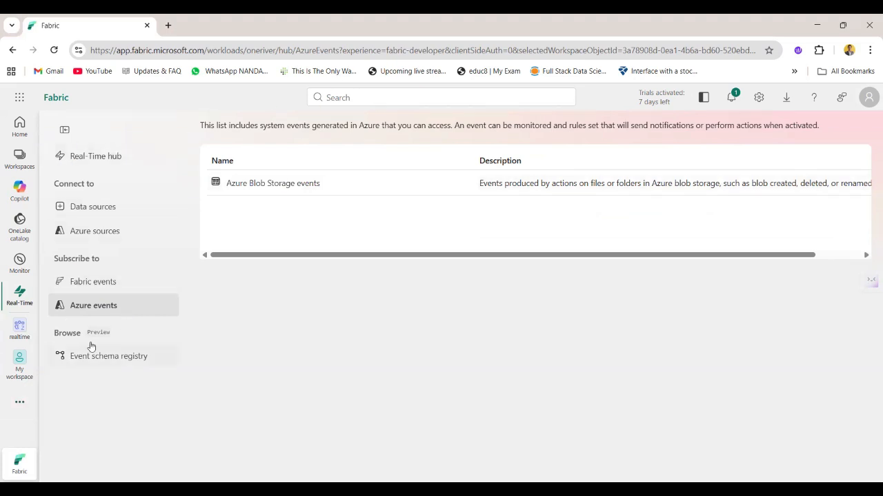
Start connecting the Stock market sample data source and name its eventstream stock-data
{"action": "left_click", "coordinate": [122, 213]}
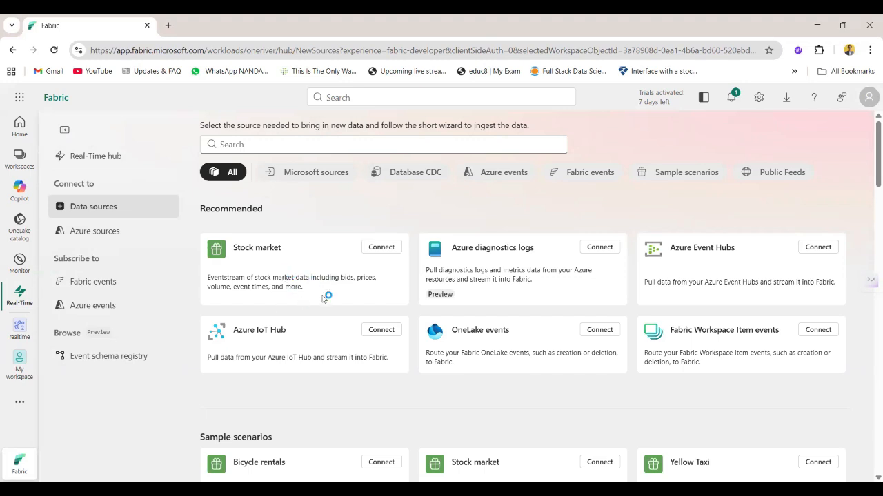
{"action": "left_click", "coordinate": [384, 249]}
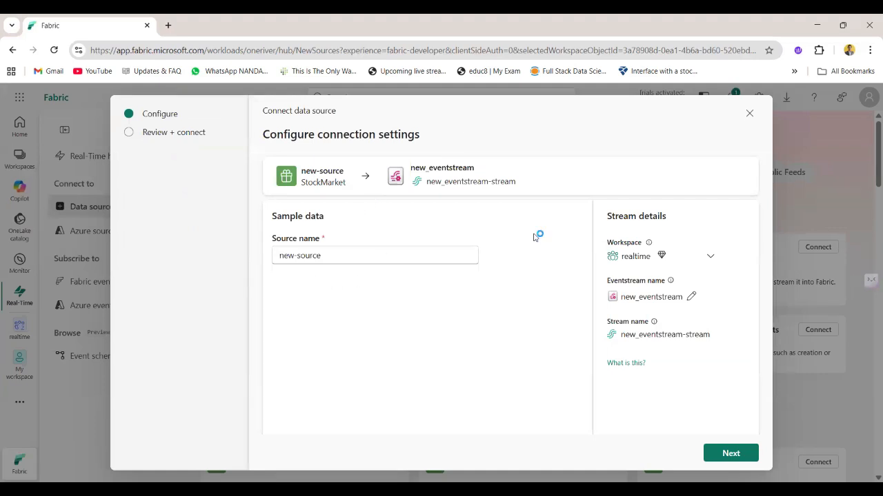
{"action": "left_click", "coordinate": [691, 296]}
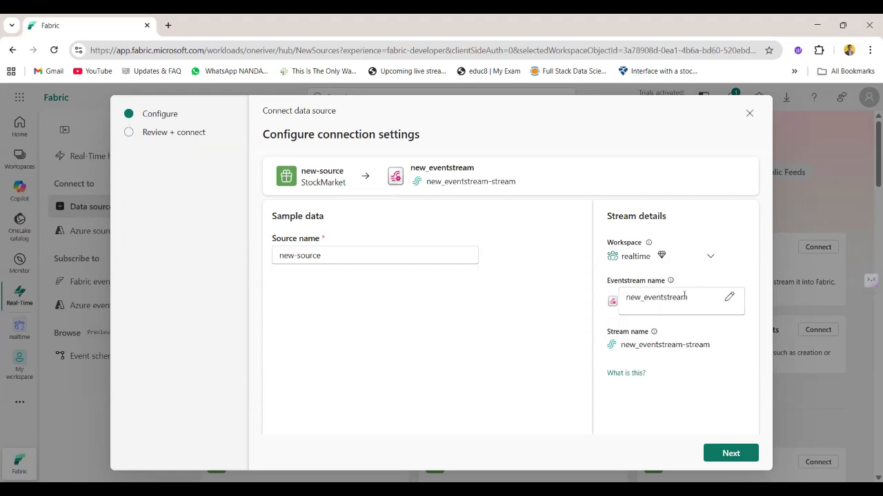
{"action": "double_click", "coordinate": [684, 296]}
{"action": "type", "text": "s"}
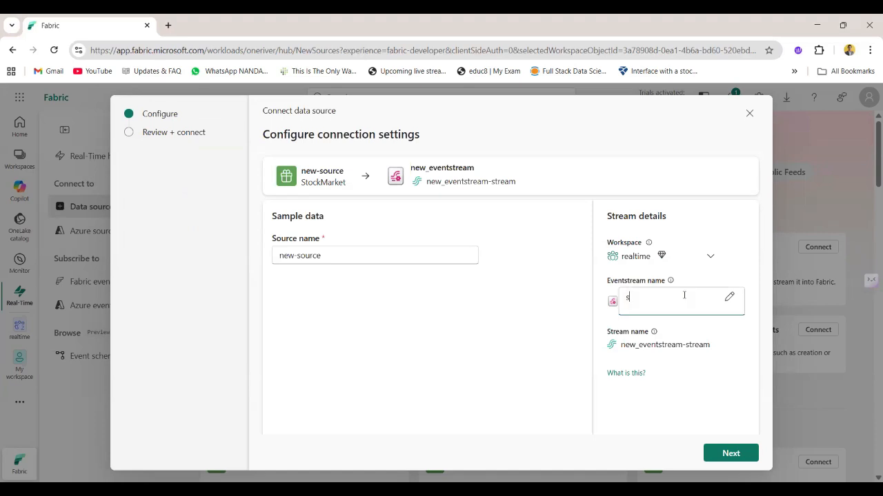
{"action": "type", "text": "tock-data"}
Name the sample source stock and select realtime as the stream's workspace
{"action": "double_click", "coordinate": [332, 253]}
{"action": "triple_click", "coordinate": [333, 253]}
{"action": "type", "text": "stock"}
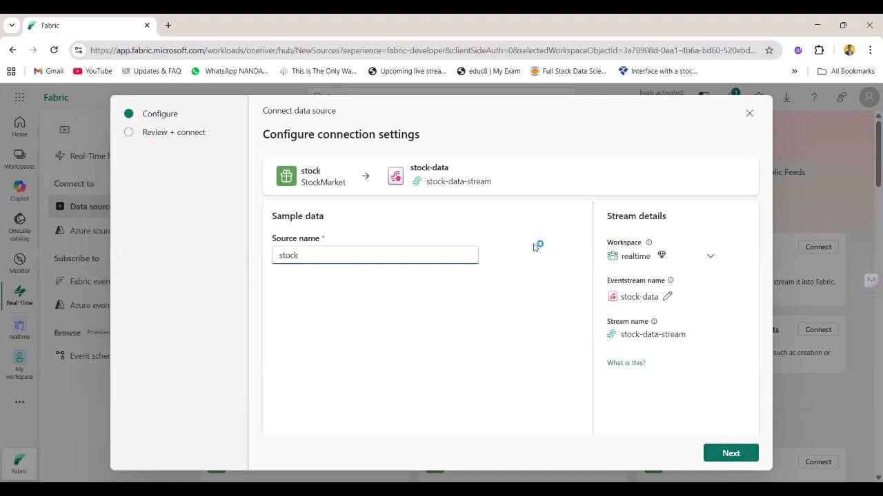
{"action": "left_click", "coordinate": [730, 453]}
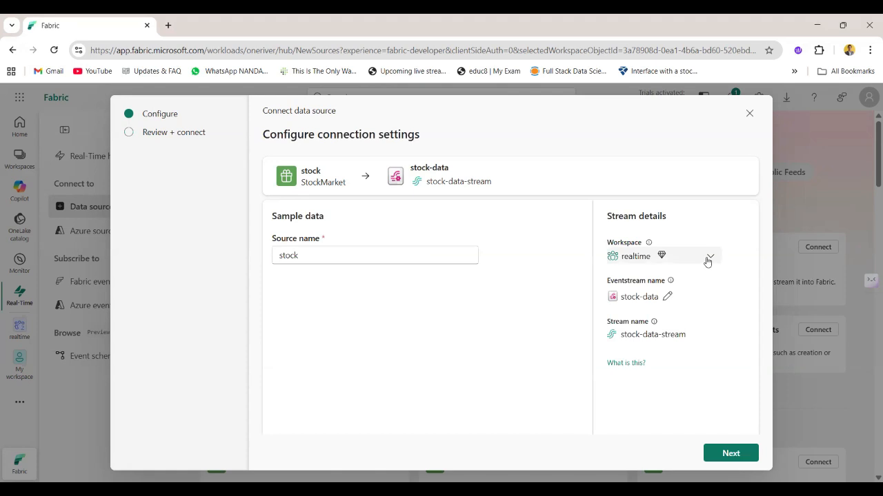
{"action": "left_click", "coordinate": [707, 260]}
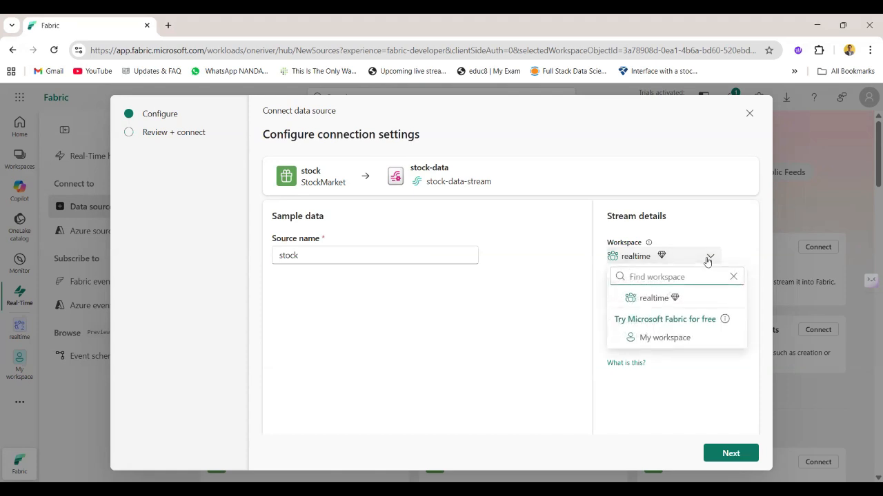
{"action": "left_click", "coordinate": [655, 301]}
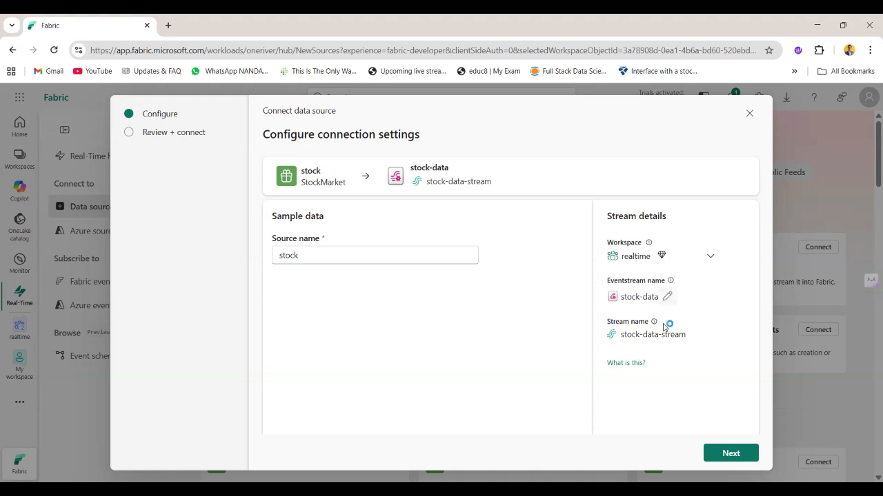
Connect the reviewed stock source and open the created eventstream
{"action": "left_click", "coordinate": [750, 452]}
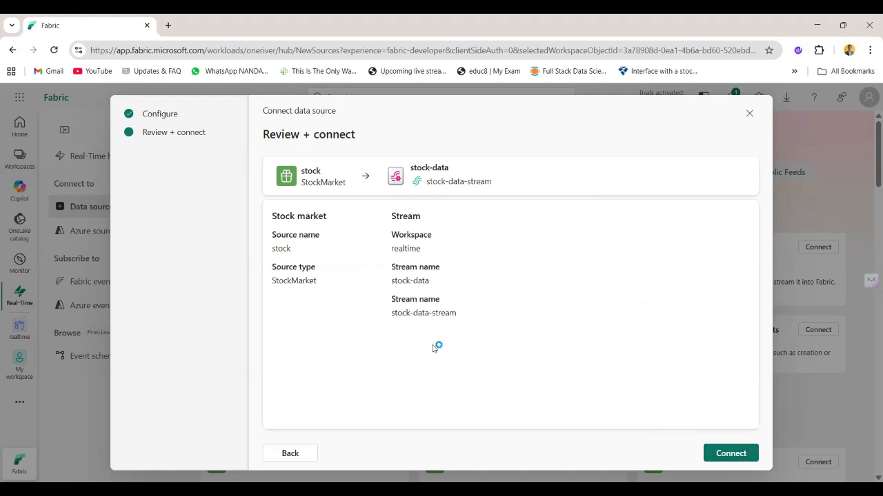
{"action": "left_click", "coordinate": [735, 449]}
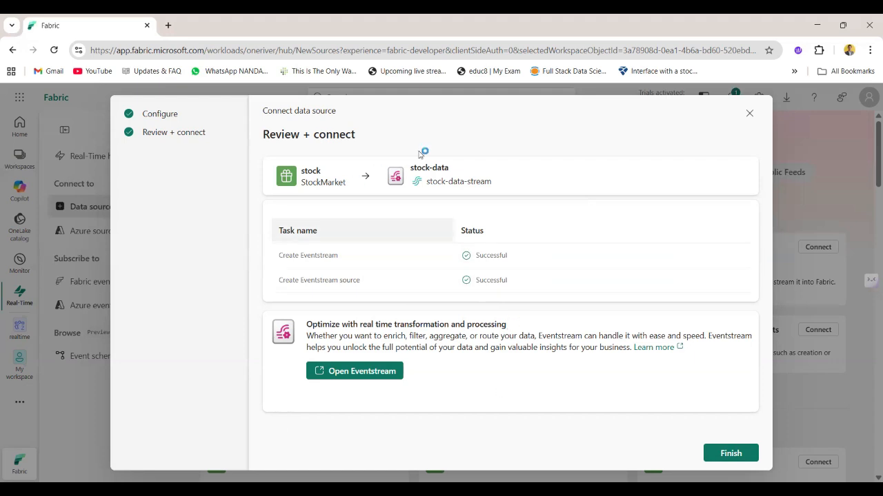
{"action": "left_click", "coordinate": [362, 372]}
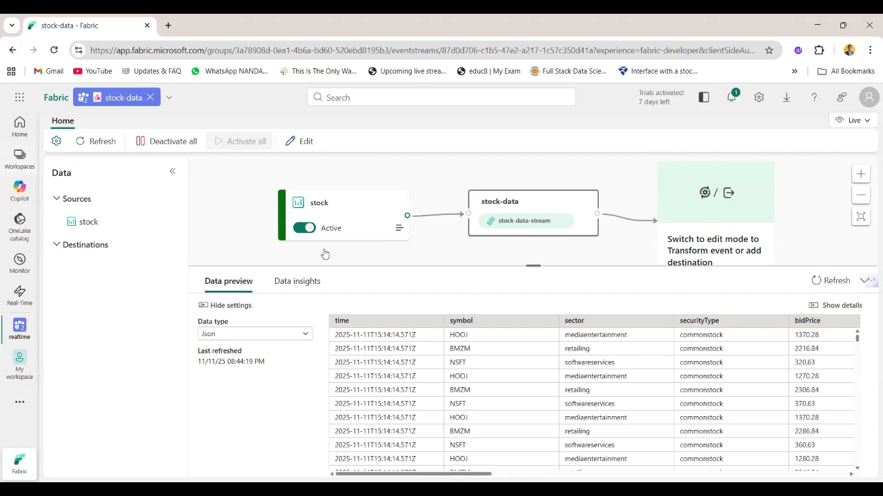
Review the general information in the stock-data eventstream's settings and close them
{"action": "left_click", "coordinate": [60, 144]}
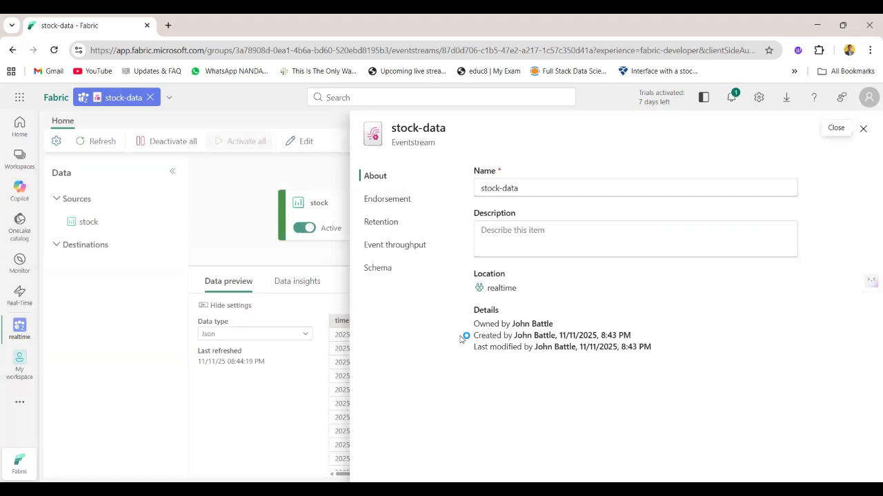
{"action": "left_click", "coordinate": [864, 131]}
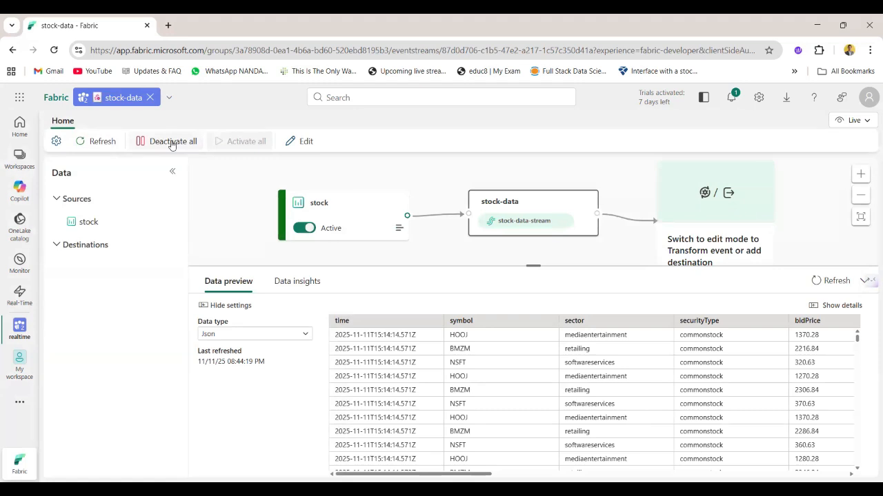
{"action": "left_click", "coordinate": [307, 142]}
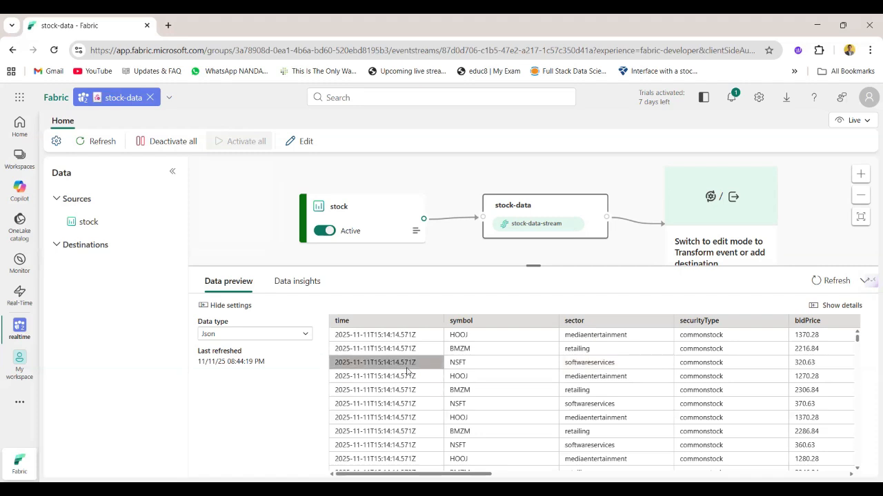
Examine the columns of incoming stock events in the stock-data stream's data preview
{"action": "scroll", "coordinate": [534, 355], "scroll_direction": "right", "scroll_amount": 10}
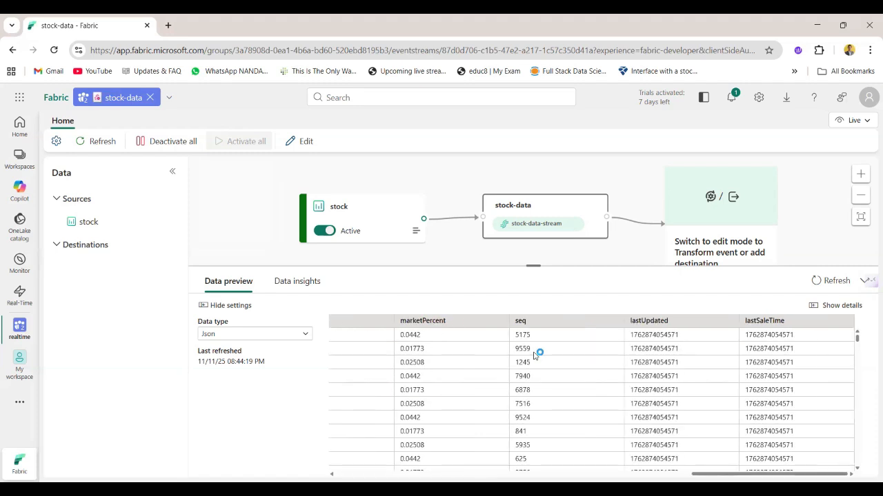
{"action": "scroll", "coordinate": [535, 356], "scroll_direction": "left", "scroll_amount": 10}
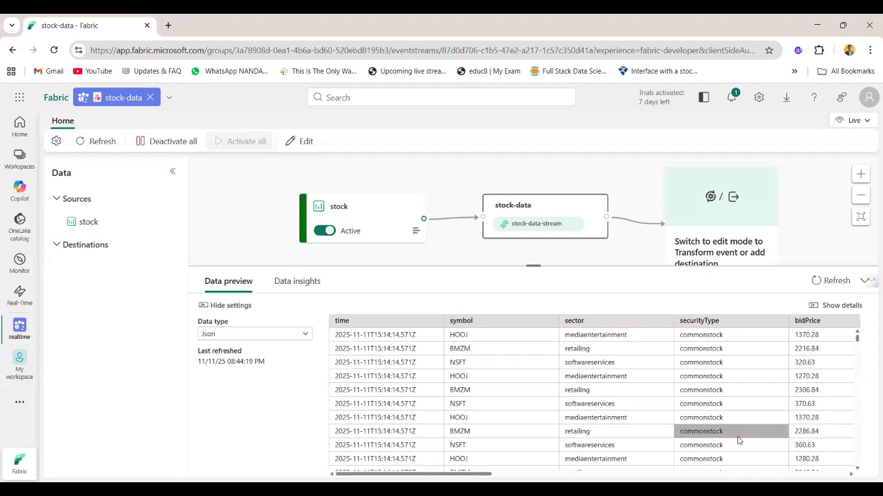
{"action": "scroll", "coordinate": [719, 389], "scroll_direction": "right", "scroll_amount": 10}
{"action": "scroll", "coordinate": [719, 390], "scroll_direction": "left", "scroll_amount": 15}
{"action": "scroll", "coordinate": [520, 404], "scroll_direction": "down", "scroll_amount": 1}
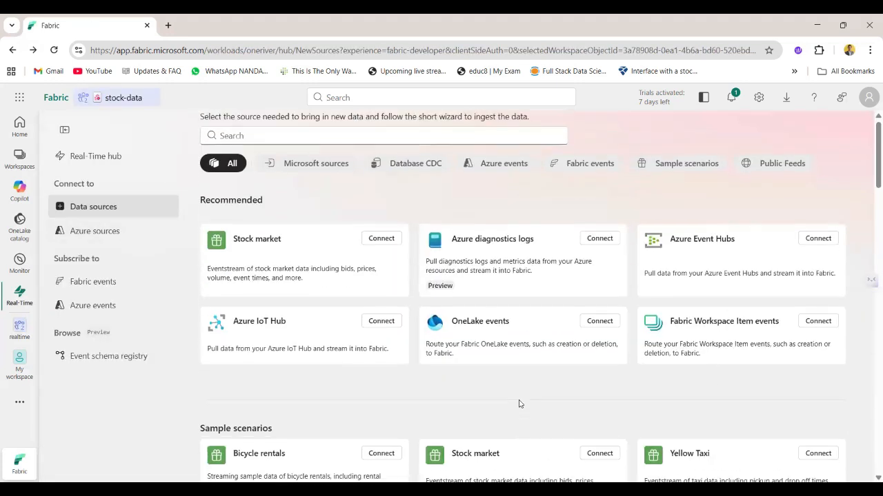
{"action": "left_click", "coordinate": [119, 97]}
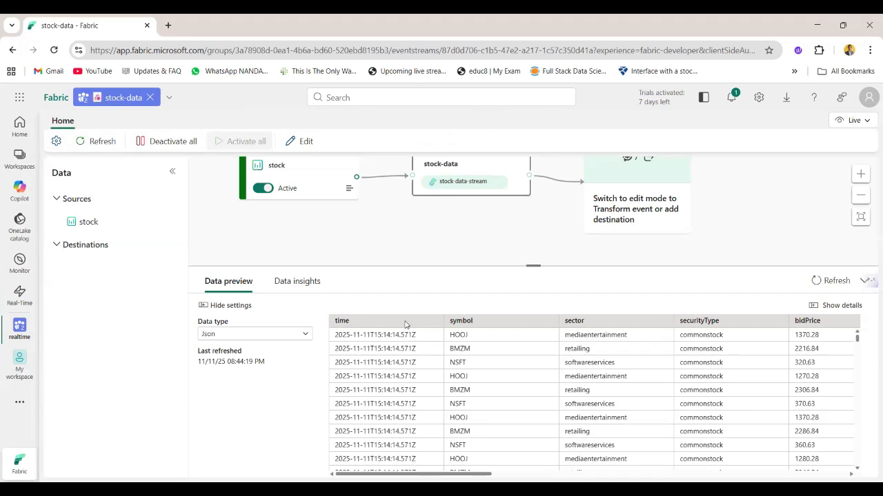
{"action": "scroll", "coordinate": [503, 357], "scroll_direction": "right", "scroll_amount": 2}
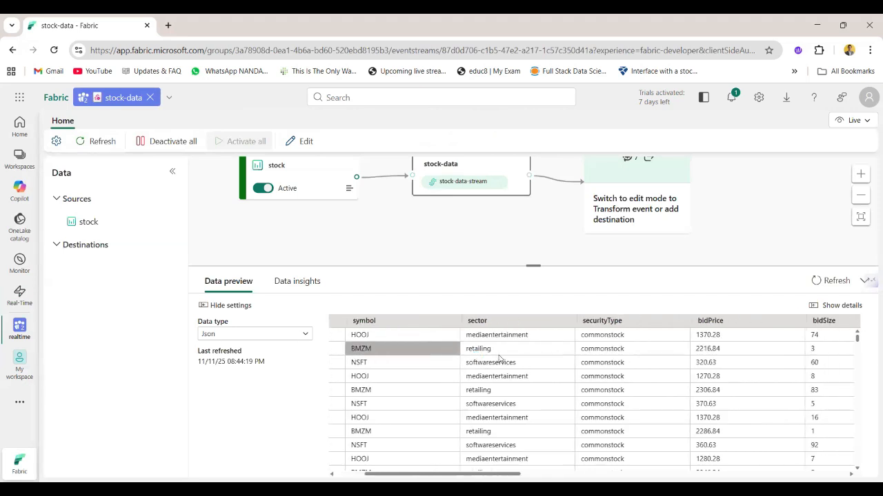
Read through the stock event fields from symbol and sector to lastSaleTime in the data preview, and return to the first columns
{"action": "left_click", "coordinate": [411, 419]}
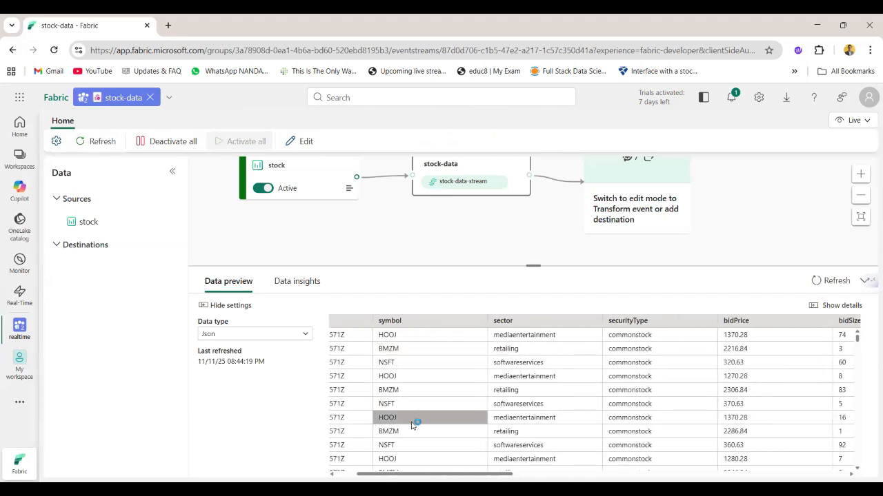
{"action": "scroll", "coordinate": [526, 338], "scroll_direction": "right", "scroll_amount": 3}
{"action": "scroll", "coordinate": [526, 338], "scroll_direction": "left", "scroll_amount": 4}
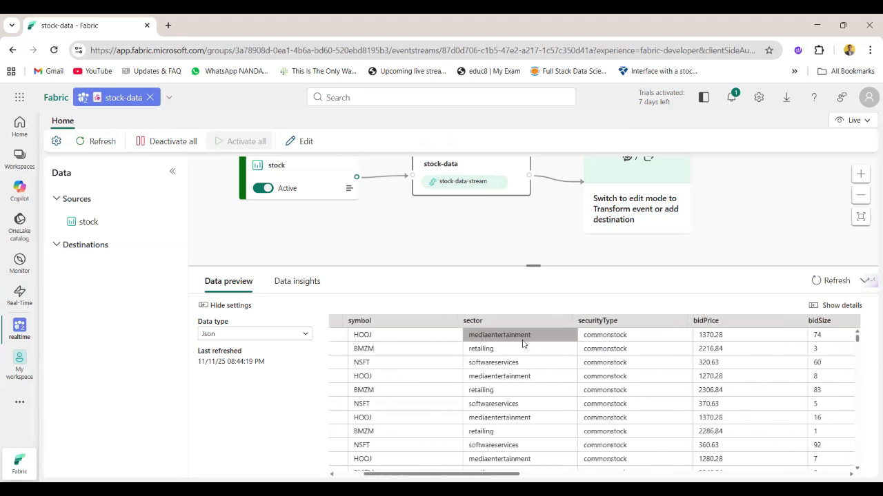
{"action": "scroll", "coordinate": [523, 343], "scroll_direction": "right", "scroll_amount": 4}
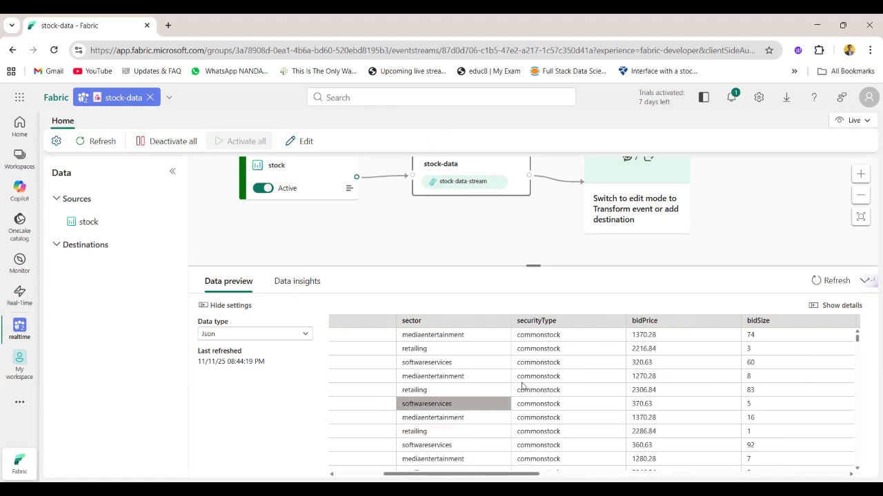
{"action": "scroll", "coordinate": [531, 355], "scroll_direction": "down", "scroll_amount": 2}
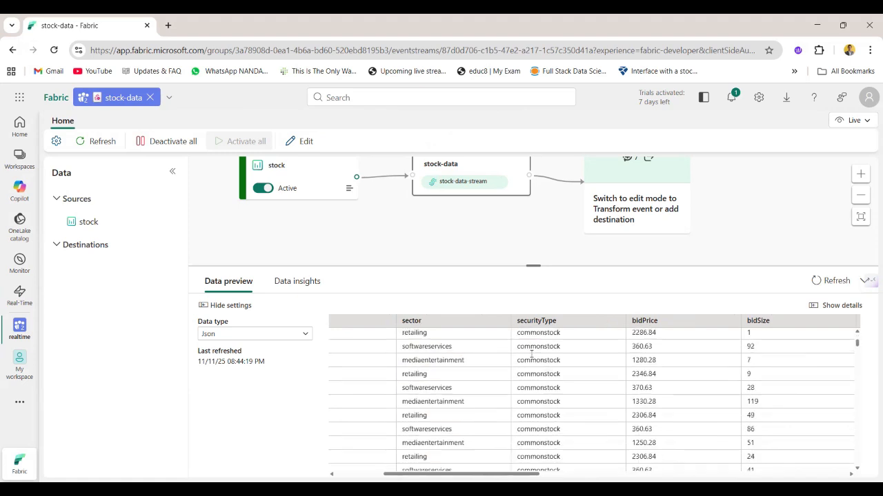
{"action": "scroll", "coordinate": [531, 355], "scroll_direction": "up", "scroll_amount": 2}
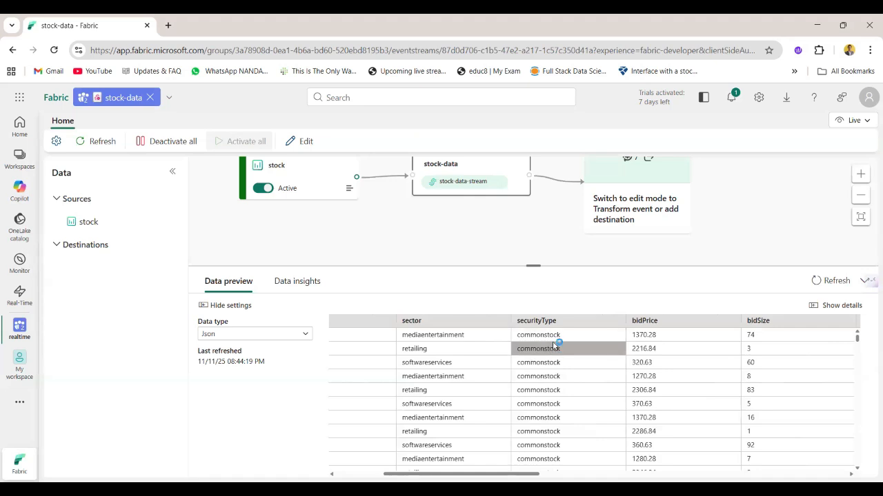
{"action": "scroll", "coordinate": [572, 355], "scroll_direction": "right", "scroll_amount": 3}
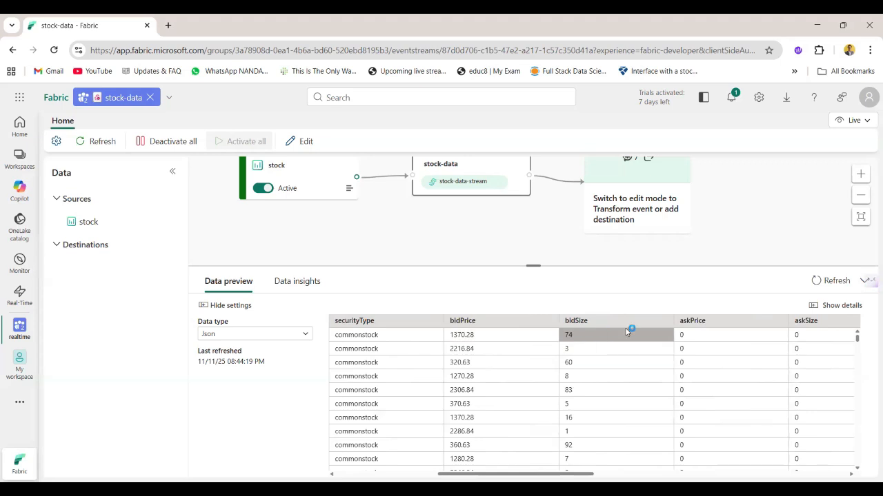
{"action": "scroll", "coordinate": [693, 336], "scroll_direction": "right", "scroll_amount": 2}
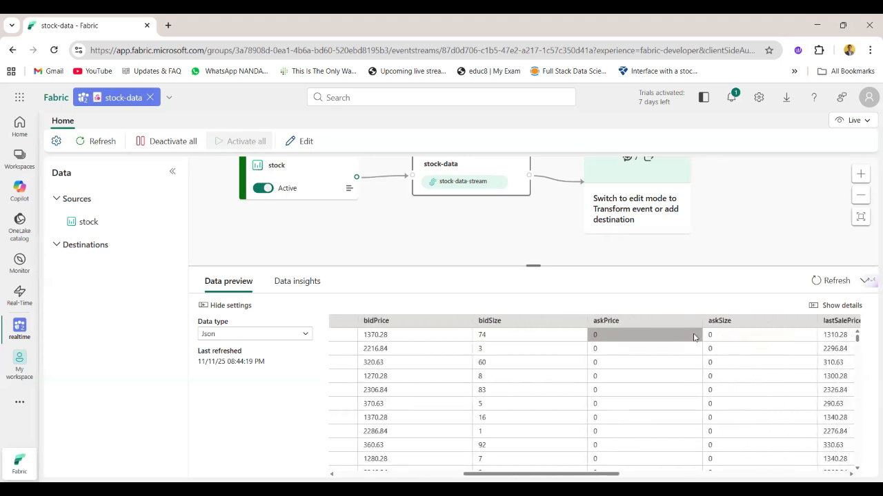
{"action": "scroll", "coordinate": [694, 336], "scroll_direction": "right", "scroll_amount": 2}
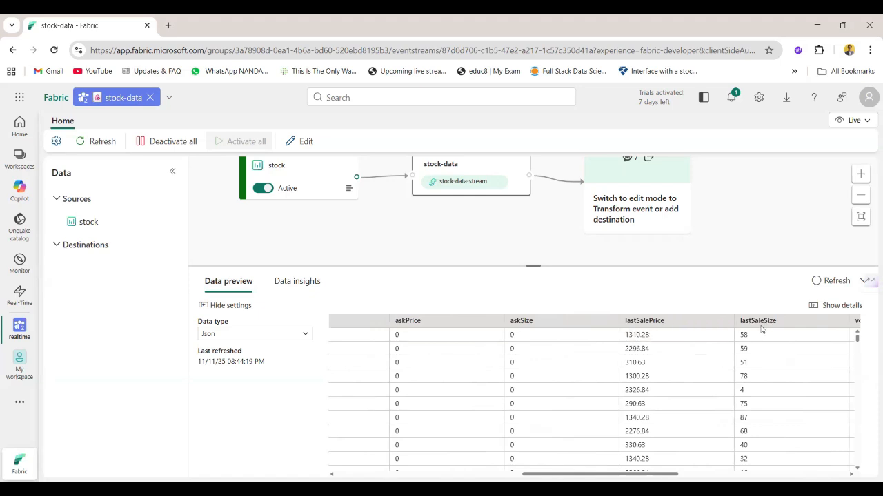
{"action": "left_click", "coordinate": [775, 360]}
{"action": "scroll", "coordinate": [774, 358], "scroll_direction": "right", "scroll_amount": 5}
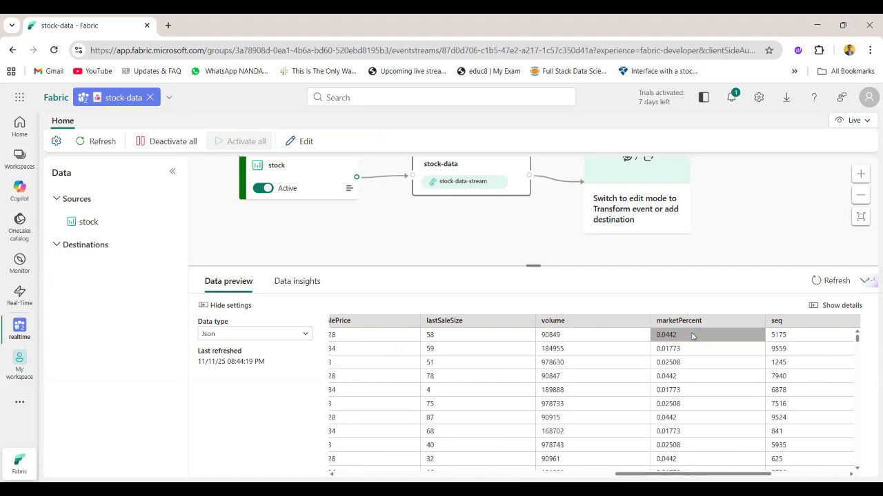
{"action": "scroll", "coordinate": [693, 336], "scroll_direction": "right", "scroll_amount": 5}
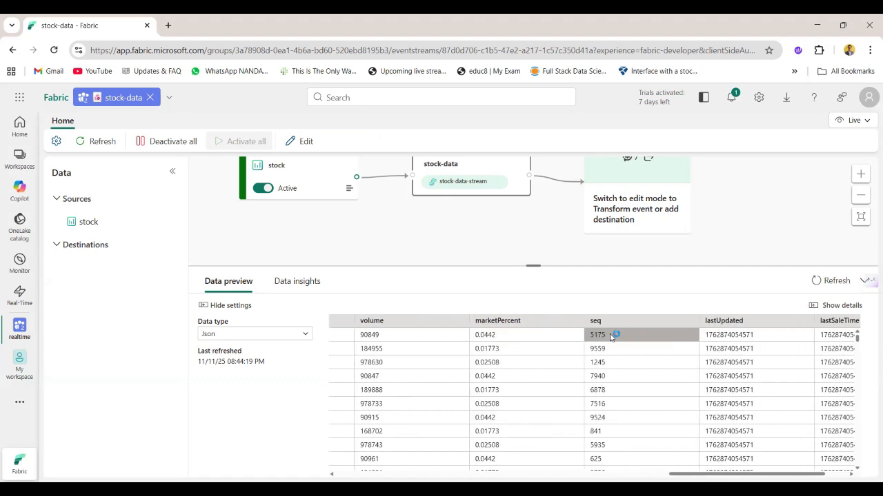
{"action": "scroll", "coordinate": [736, 365], "scroll_direction": "right", "scroll_amount": 2}
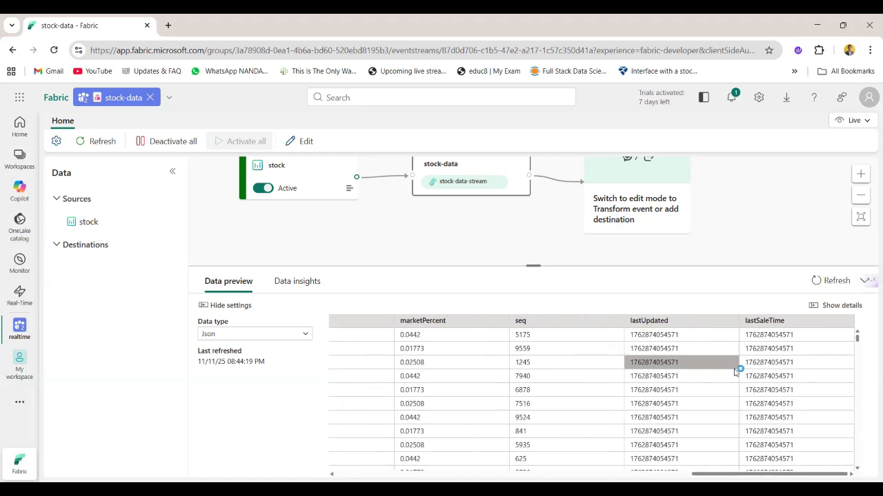
{"action": "scroll", "coordinate": [735, 372], "scroll_direction": "left", "scroll_amount": 8}
{"action": "scroll", "coordinate": [736, 373], "scroll_direction": "left", "scroll_amount": 3}
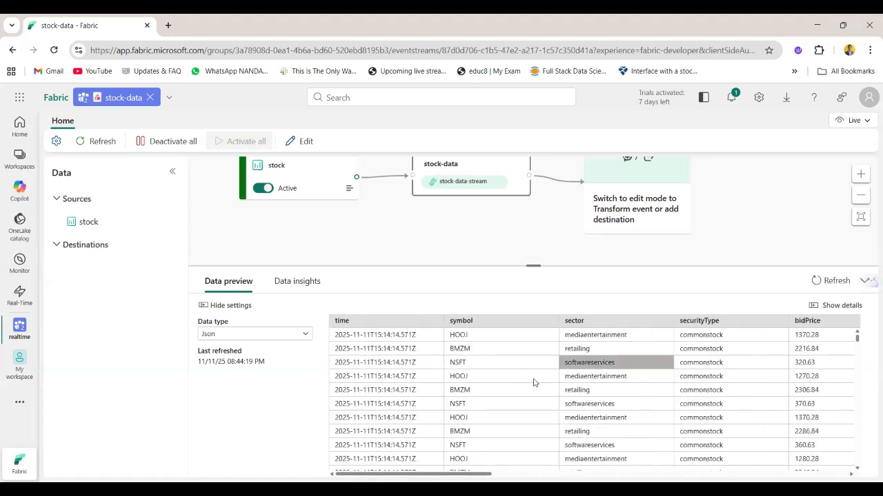
Review the stream's input and output metrics for the last hour in the data insights, refresh them and return to the data preview
{"action": "left_click", "coordinate": [291, 282]}
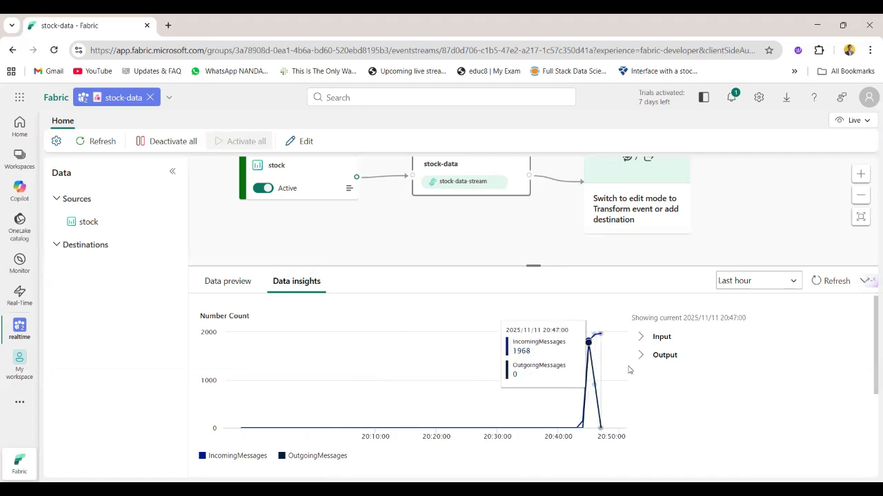
{"action": "left_click", "coordinate": [644, 337]}
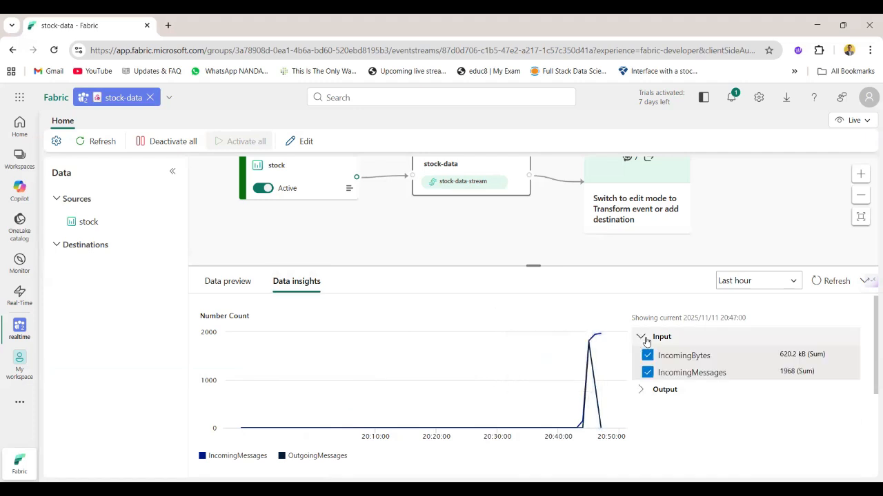
{"action": "left_click", "coordinate": [640, 390]}
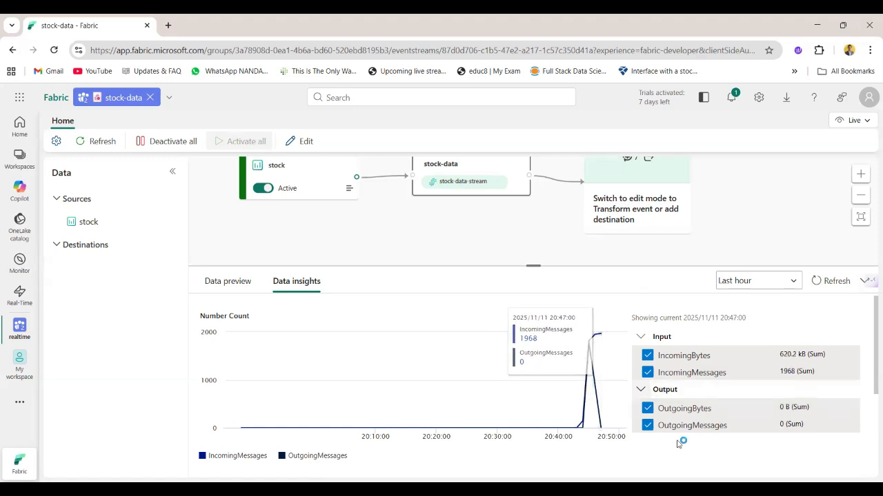
{"action": "left_click", "coordinate": [793, 282]}
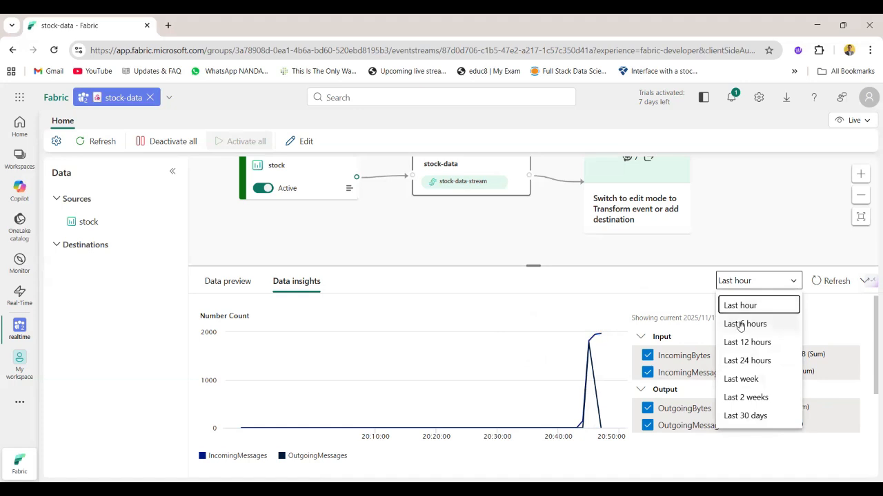
{"action": "left_click", "coordinate": [754, 300]}
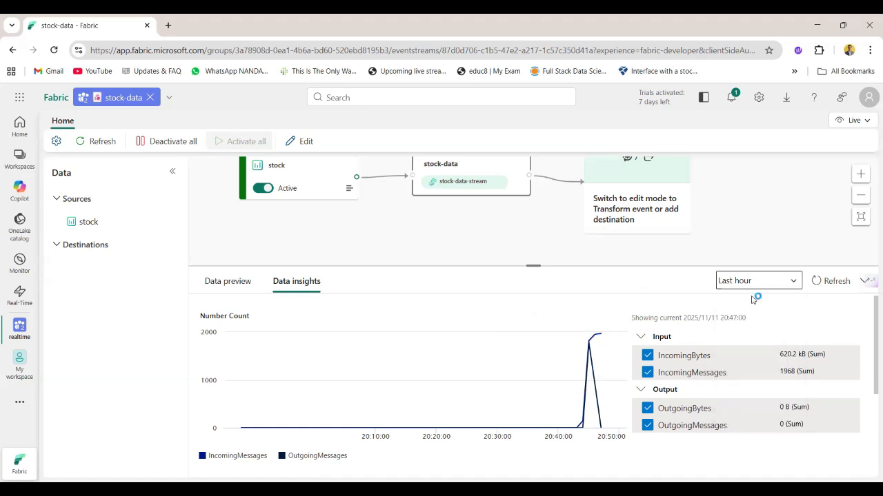
{"action": "left_click", "coordinate": [831, 280]}
{"action": "left_click", "coordinate": [231, 280]}
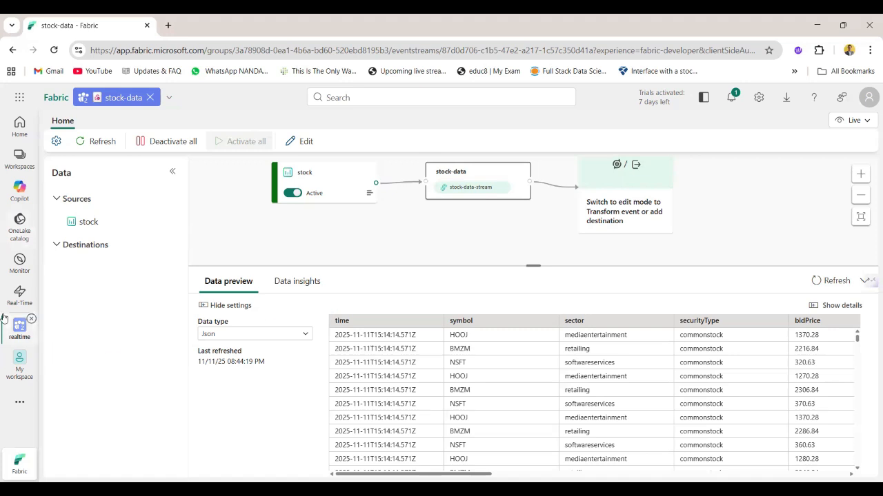
Start a new Eventhouse item in the realtime workspace, filtering the item types by "event"
{"action": "left_click", "coordinate": [18, 333]}
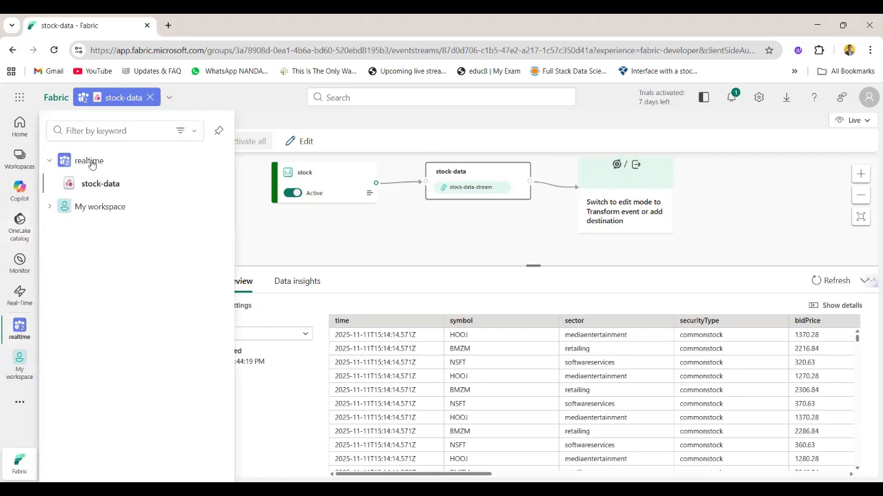
{"action": "left_click", "coordinate": [91, 162]}
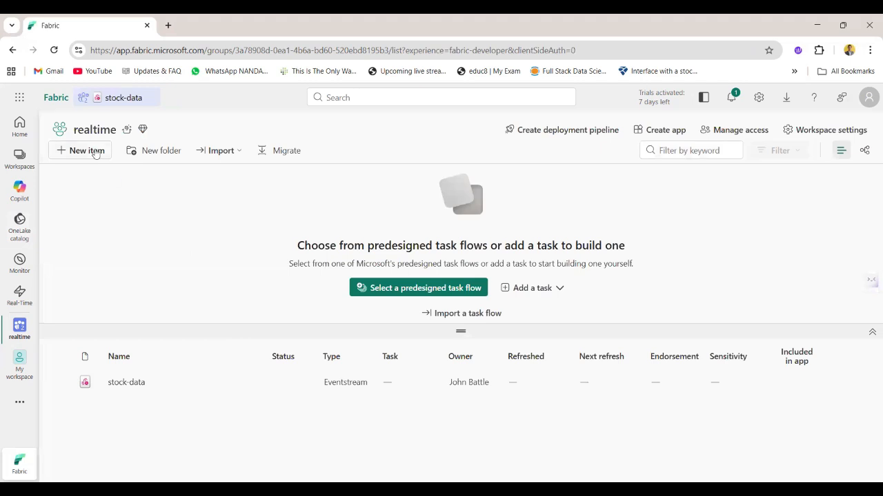
{"action": "left_click", "coordinate": [86, 150]}
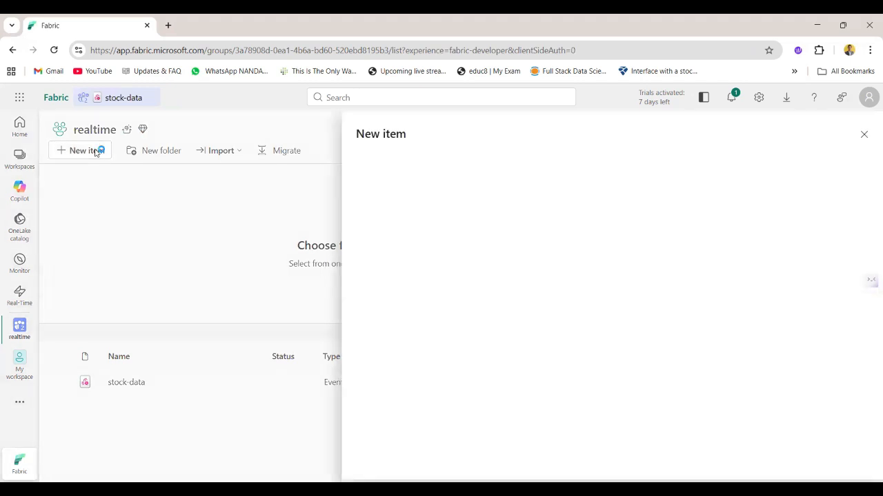
{"action": "scroll", "coordinate": [472, 337], "scroll_direction": "down", "scroll_amount": 5}
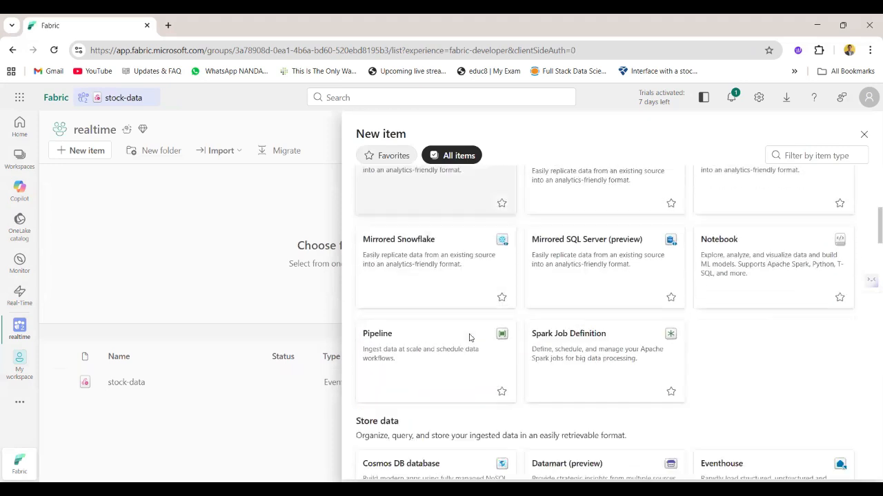
{"action": "scroll", "coordinate": [469, 337], "scroll_direction": "down", "scroll_amount": 7}
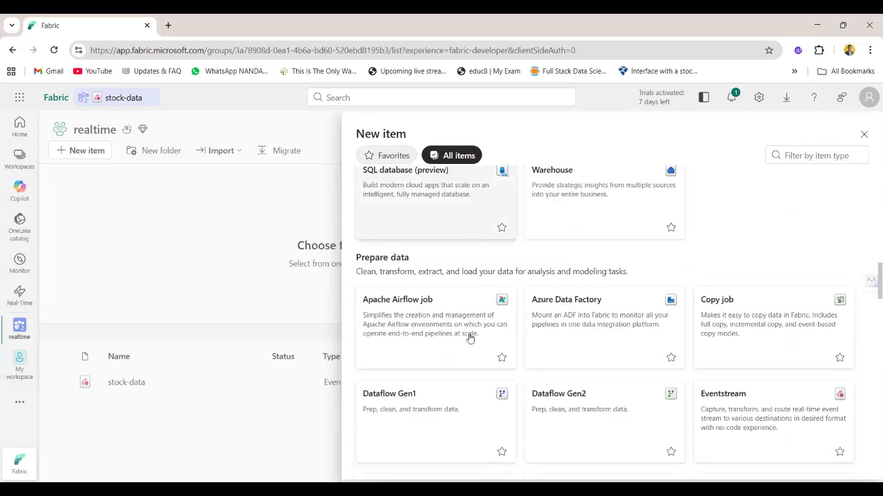
{"action": "scroll", "coordinate": [469, 337], "scroll_direction": "down", "scroll_amount": 3}
{"action": "scroll", "coordinate": [469, 338], "scroll_direction": "up", "scroll_amount": 3}
{"action": "scroll", "coordinate": [470, 338], "scroll_direction": "up", "scroll_amount": 5}
{"action": "scroll", "coordinate": [473, 335], "scroll_direction": "down", "scroll_amount": 8}
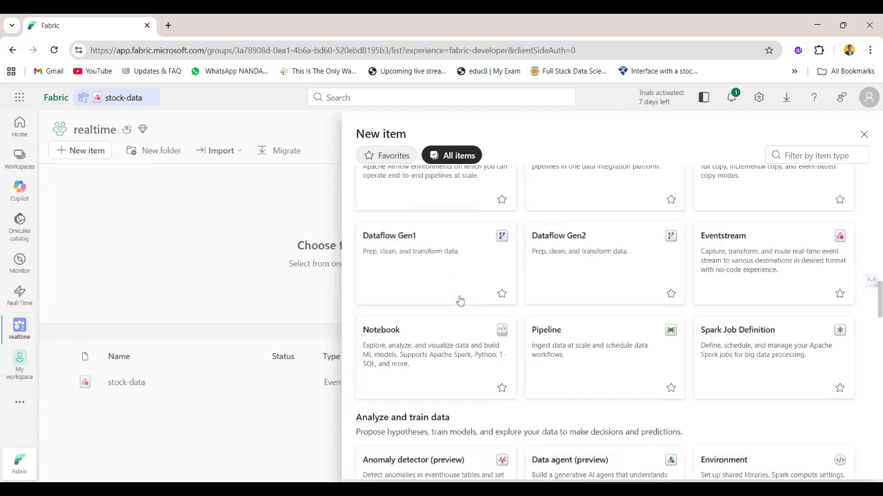
{"action": "scroll", "coordinate": [460, 300], "scroll_direction": "down", "scroll_amount": 8}
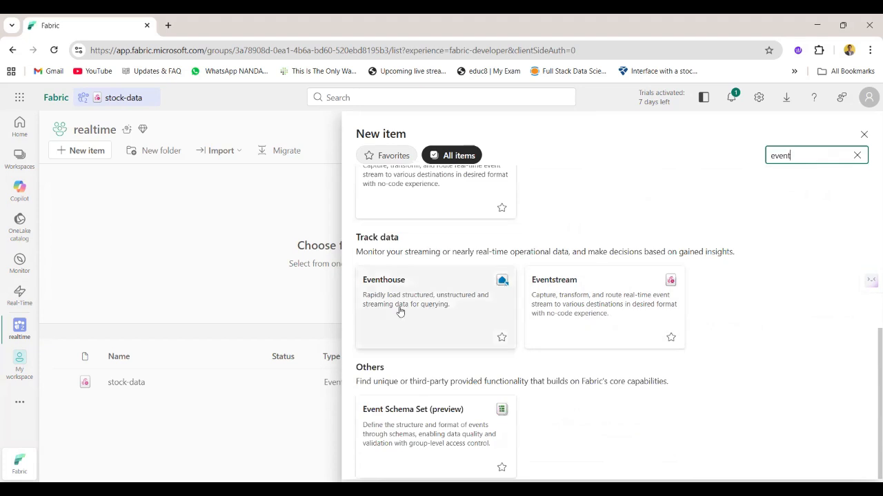
{"action": "left_click", "coordinate": [400, 311]}
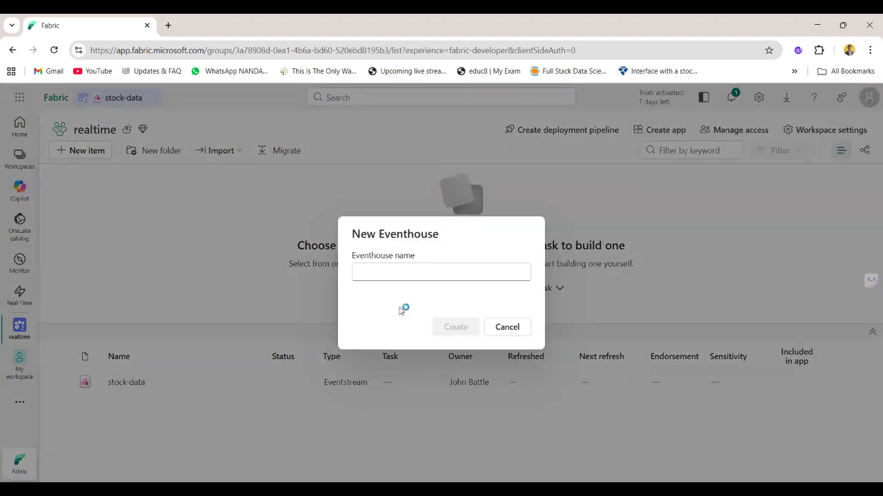
Name the eventhouse Trading_data, create it, and dismiss its welcome message and guided tour
{"action": "left_click", "coordinate": [379, 266]}
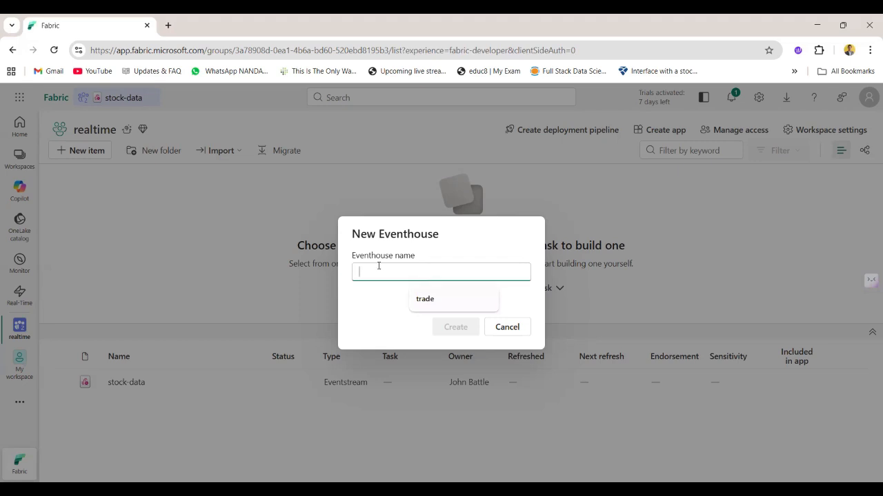
{"action": "type", "text": "Trading."}
{"action": "type", "text": "data"}
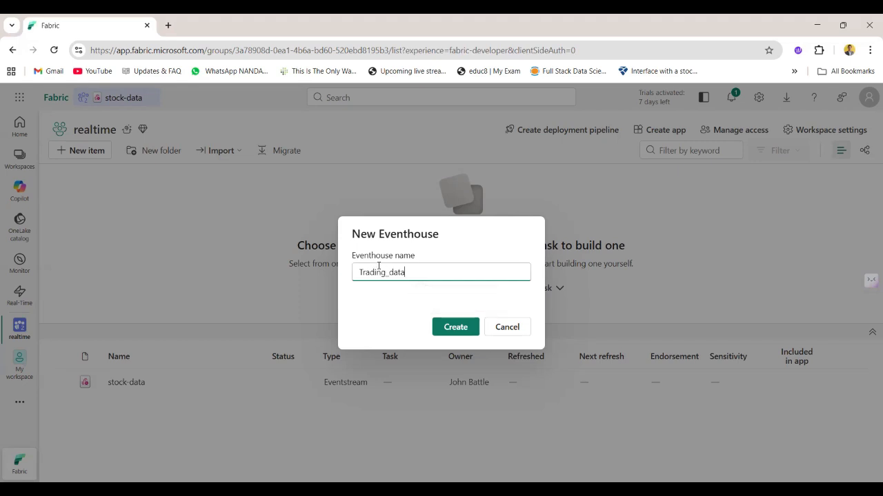
{"action": "left_click", "coordinate": [450, 328]}
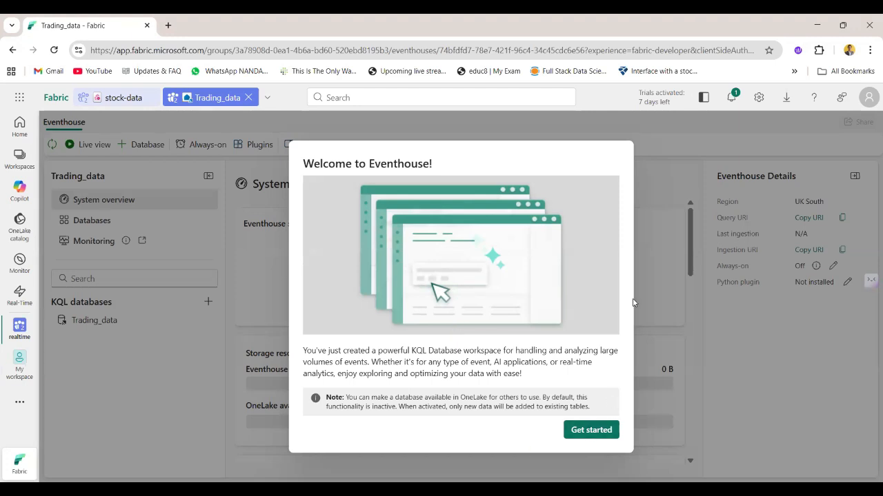
{"action": "left_click", "coordinate": [591, 429]}
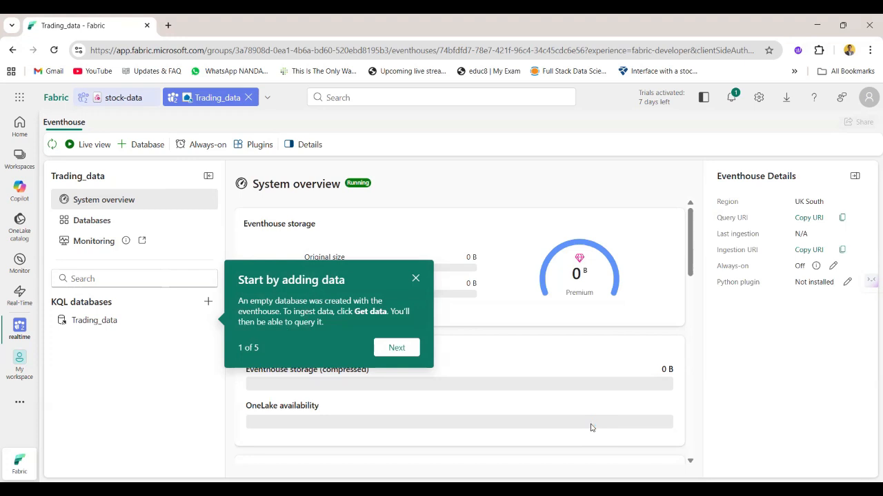
{"action": "left_click", "coordinate": [415, 279]}
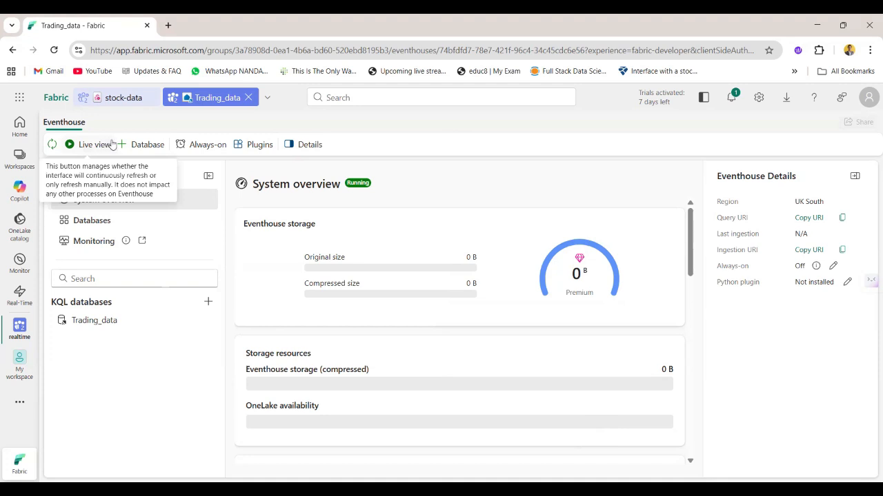
Review the Trading_data eventhouse's Always-on setting without enabling it, and look through the storage and activity sections of its system overview
{"action": "left_click", "coordinate": [186, 146]}
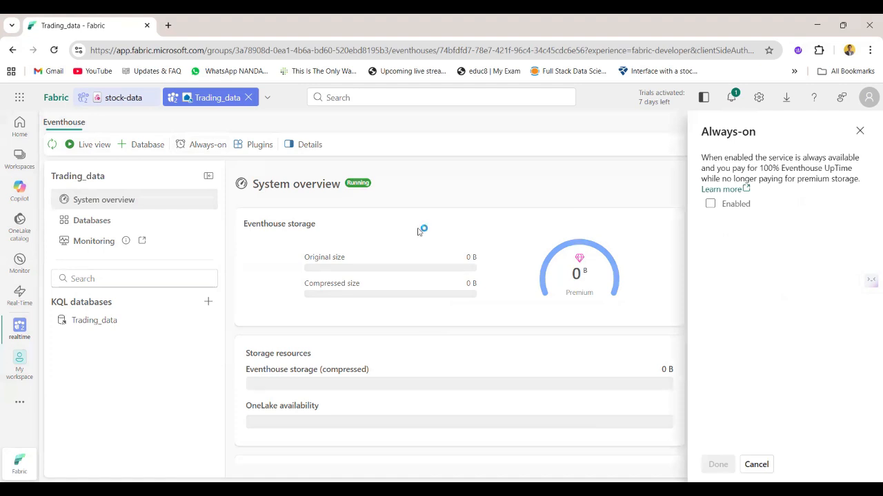
{"action": "left_click", "coordinate": [860, 132]}
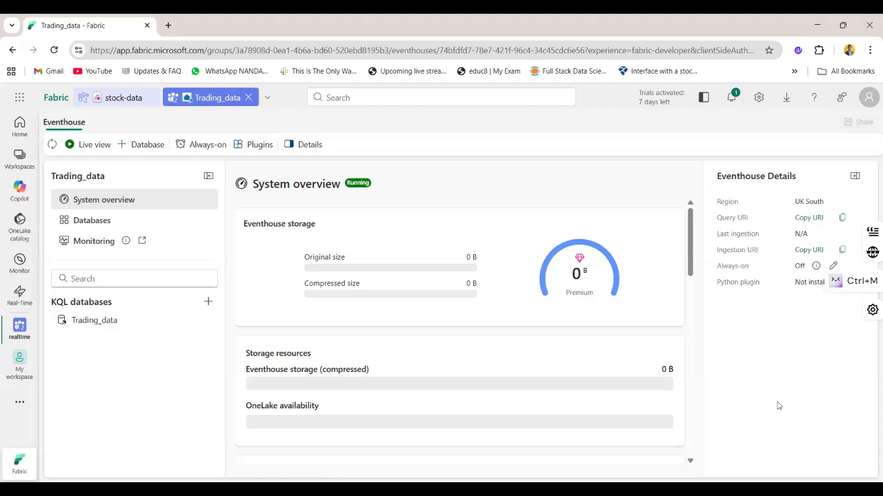
{"action": "scroll", "coordinate": [388, 407], "scroll_direction": "down", "scroll_amount": 5}
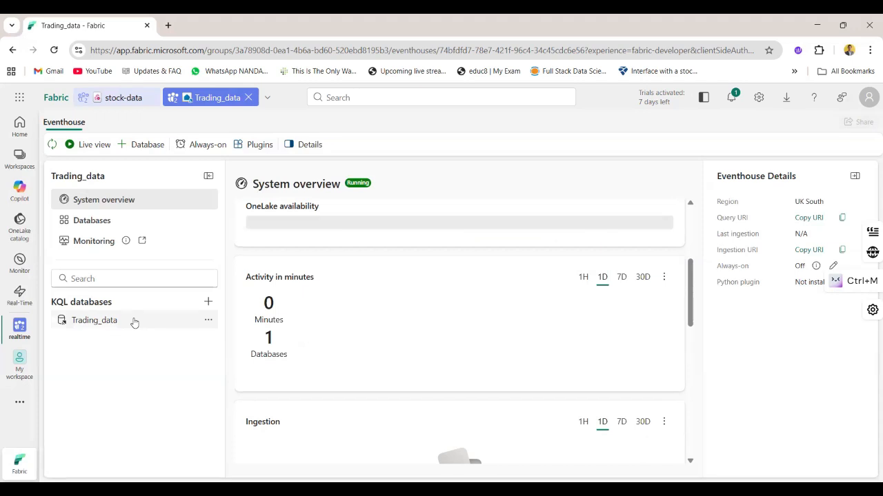
{"action": "scroll", "coordinate": [387, 311], "scroll_direction": "up", "scroll_amount": 3}
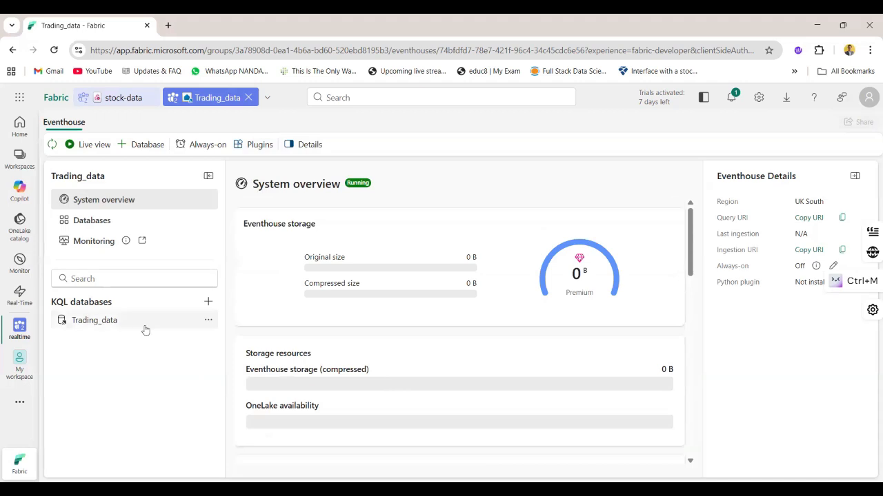
Open the Trading_data KQL database and look through its queryset, tables, shortcuts, materialized views, functions and data streams
{"action": "left_click", "coordinate": [208, 320]}
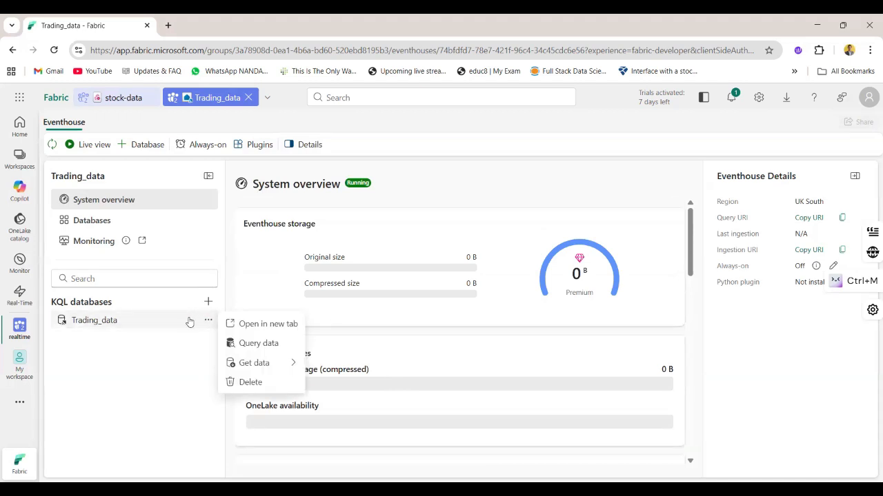
{"action": "left_click", "coordinate": [131, 320]}
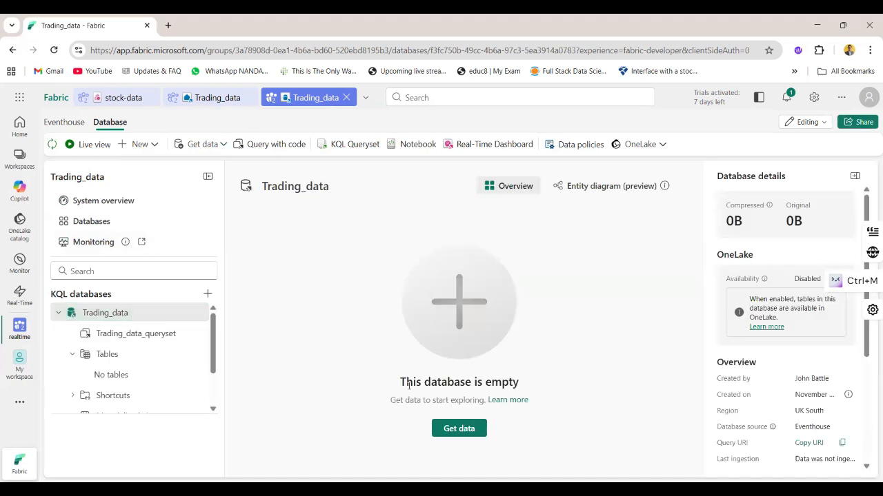
{"action": "scroll", "coordinate": [149, 379], "scroll_direction": "down", "scroll_amount": 2}
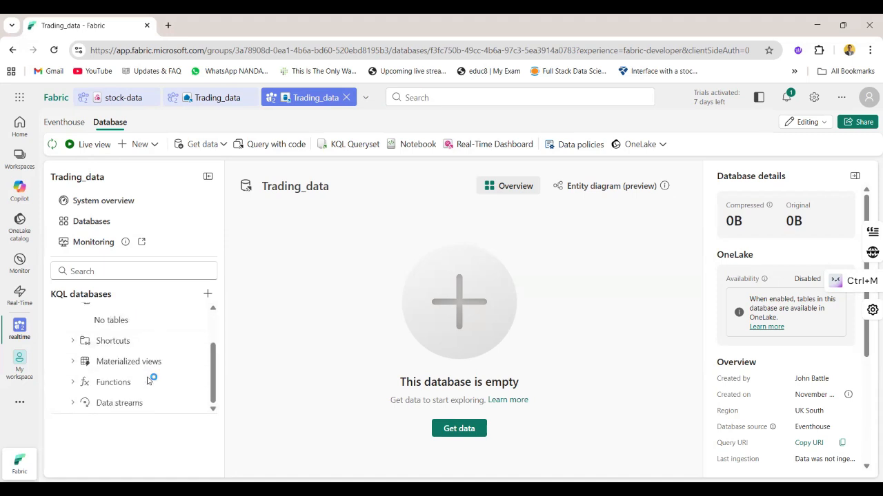
{"action": "scroll", "coordinate": [149, 381], "scroll_direction": "up", "scroll_amount": 1}
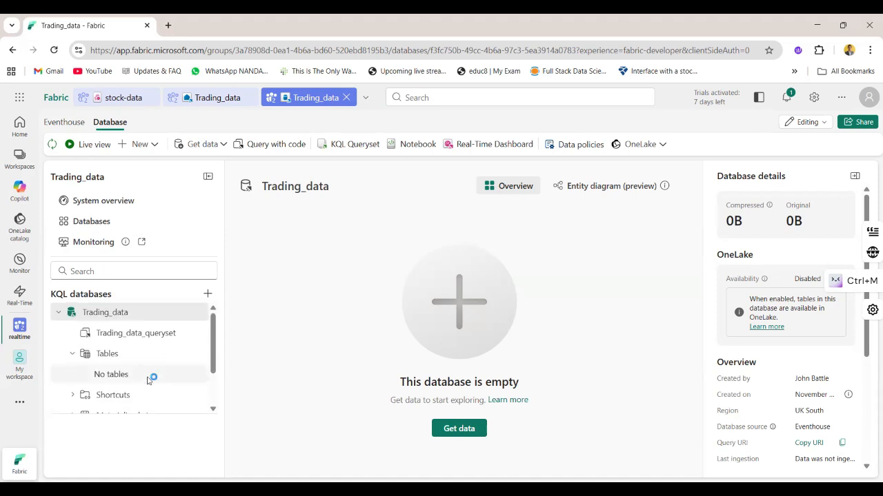
{"action": "scroll", "coordinate": [149, 381], "scroll_direction": "down", "scroll_amount": 1}
{"action": "scroll", "coordinate": [146, 382], "scroll_direction": "up", "scroll_amount": 1}
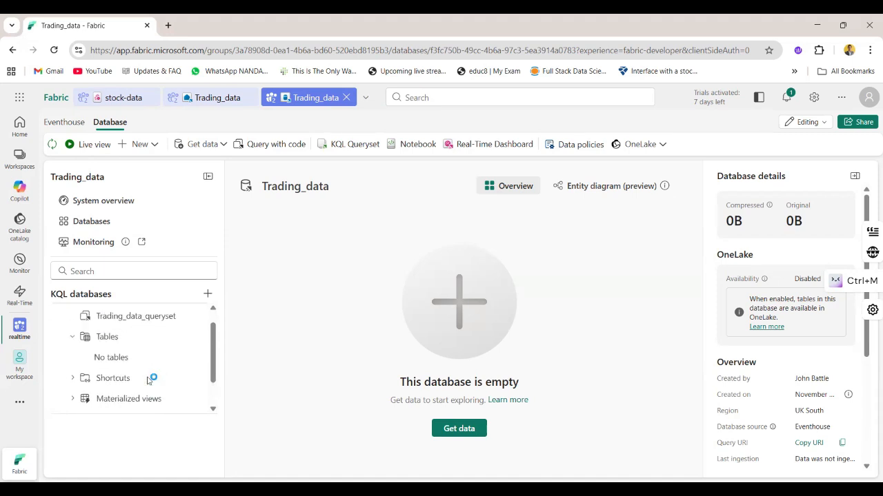
{"action": "scroll", "coordinate": [151, 380], "scroll_direction": "down", "scroll_amount": 2}
{"action": "scroll", "coordinate": [151, 380], "scroll_direction": "up", "scroll_amount": 1}
{"action": "scroll", "coordinate": [118, 386], "scroll_direction": "down", "scroll_amount": 1}
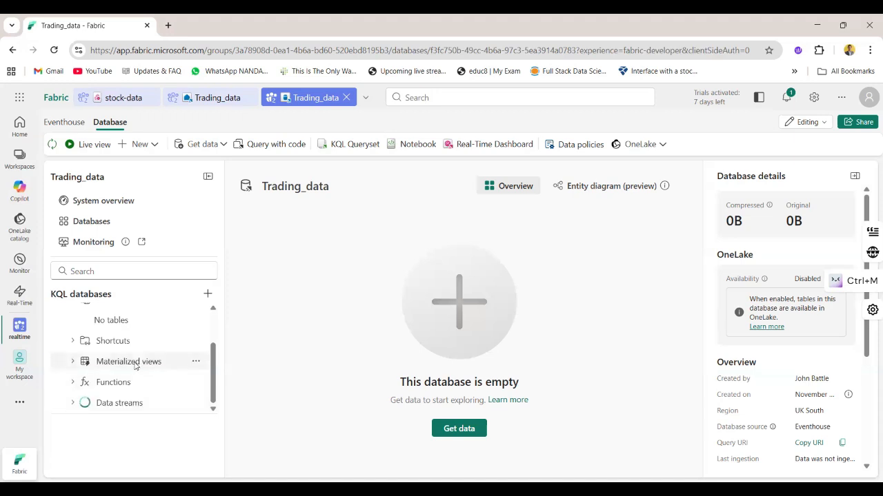
{"action": "scroll", "coordinate": [173, 355], "scroll_direction": "up", "scroll_amount": 1}
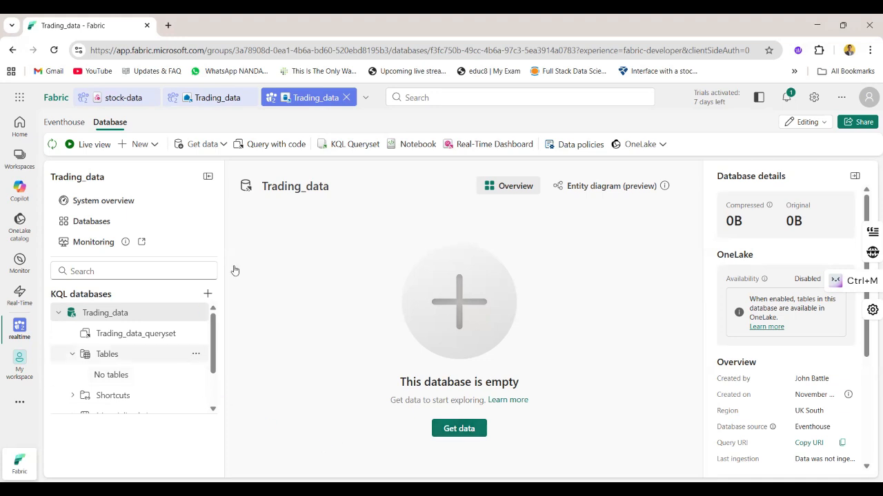
Start getting data from an existing eventstream into a new destination table named stock in Trading_data
{"action": "left_click", "coordinate": [460, 432]}
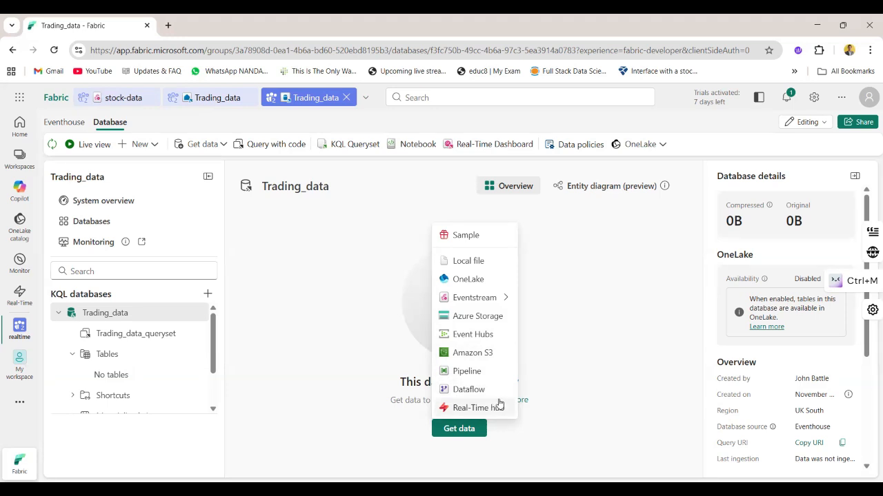
{"action": "mouse_move", "coordinate": [453, 298]}
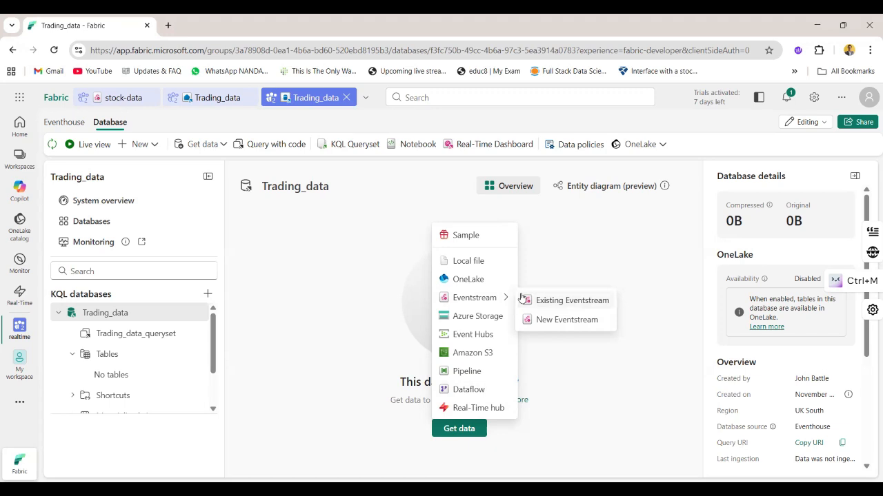
{"action": "left_click", "coordinate": [575, 300]}
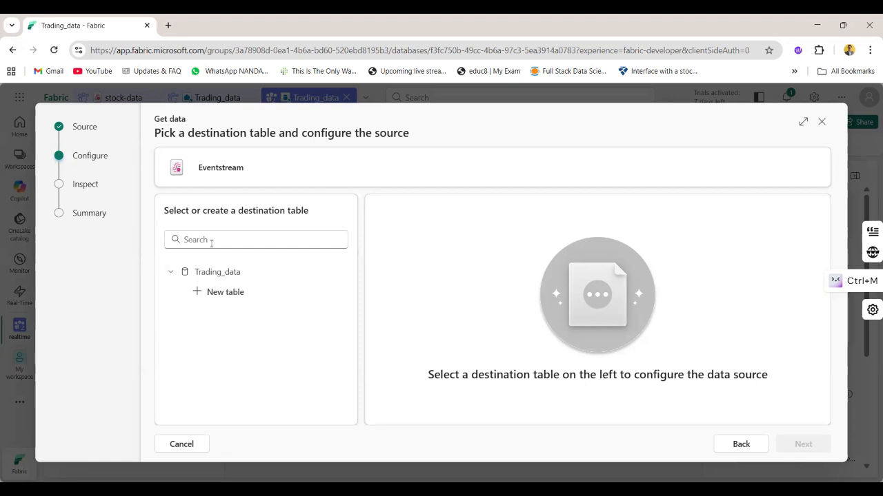
{"action": "left_click", "coordinate": [218, 293]}
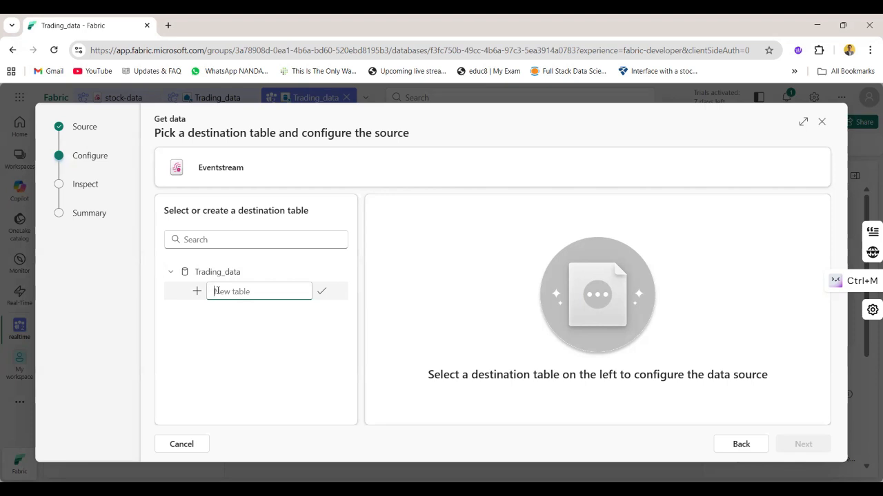
{"action": "type", "text": "stock"}
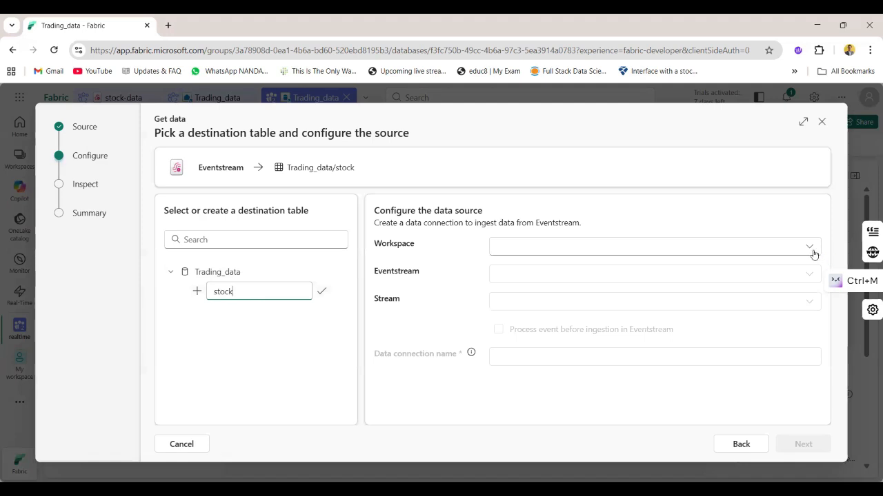
Set the data source to the realtime workspace and its stock-data eventstream
{"action": "left_click", "coordinate": [812, 253]}
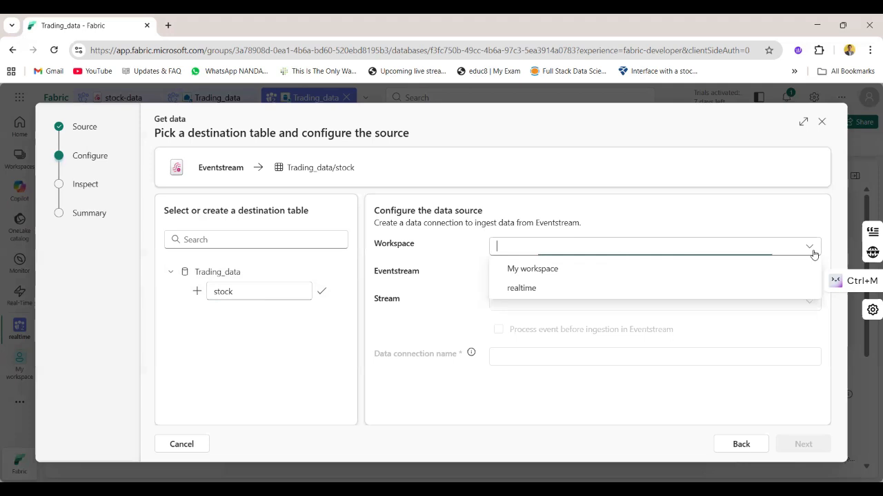
{"action": "left_click", "coordinate": [558, 288]}
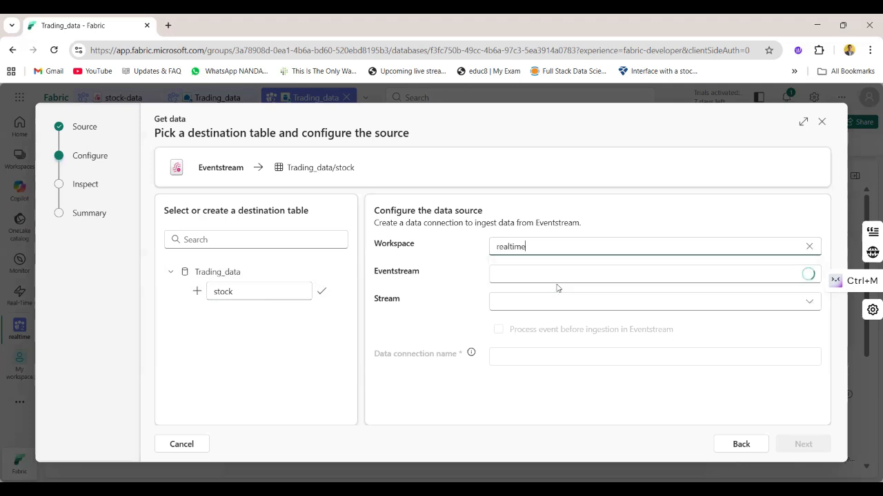
{"action": "left_click", "coordinate": [811, 278]}
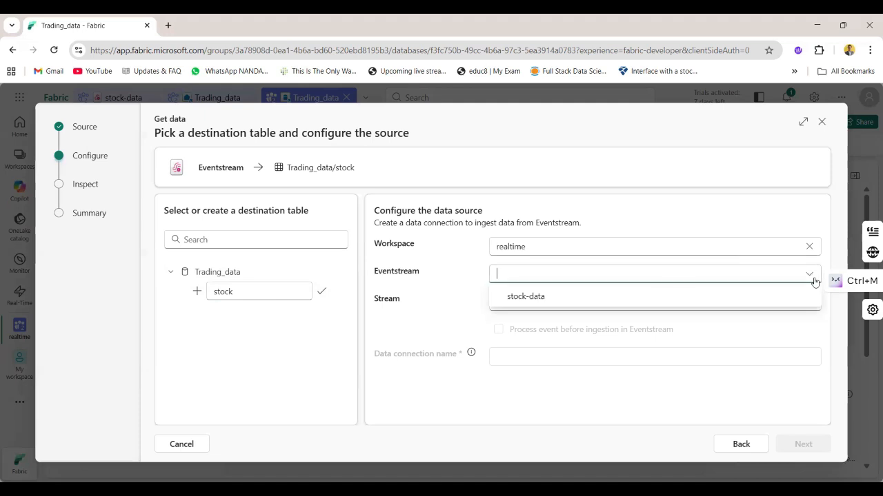
{"action": "left_click", "coordinate": [650, 298]}
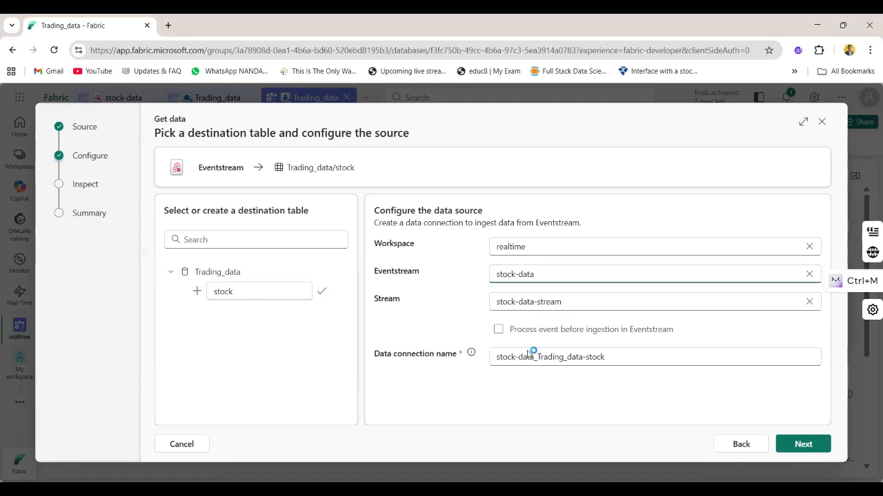
Examine how the prefilled data connection name combines the eventstream, database and table names, leaving it as is
{"action": "left_click_drag", "start_coordinate": [500, 356], "coordinate": [629, 354]}
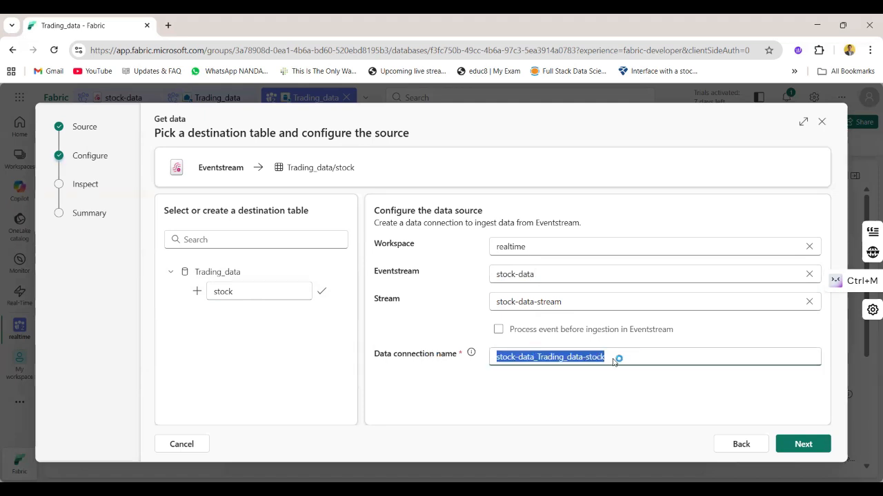
{"action": "double_click", "coordinate": [615, 362]}
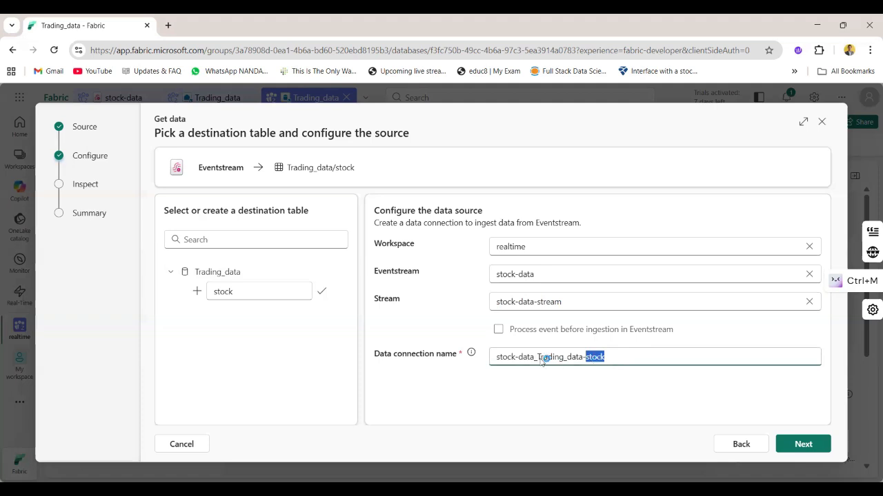
{"action": "left_click_drag", "start_coordinate": [536, 357], "coordinate": [585, 358]}
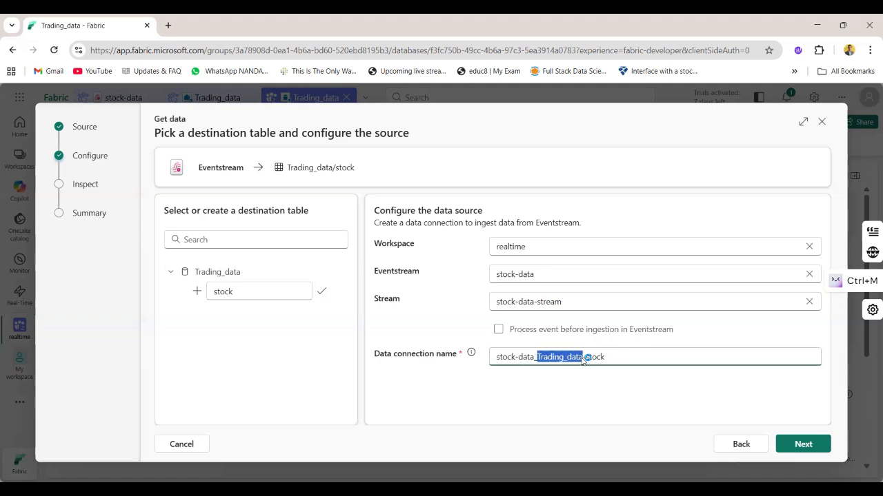
{"action": "left_click", "coordinate": [532, 358]}
{"action": "left_click_drag", "start_coordinate": [532, 358], "coordinate": [496, 357]}
{"action": "left_click", "coordinate": [543, 395]}
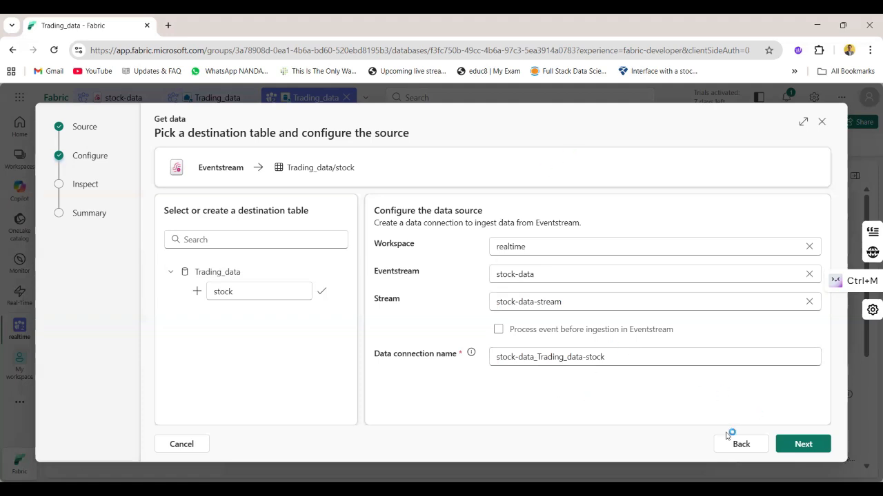
Continue to the data inspection, check the sampled events and their match details, finish the ingestion setup and close its summary
{"action": "left_click", "coordinate": [802, 447]}
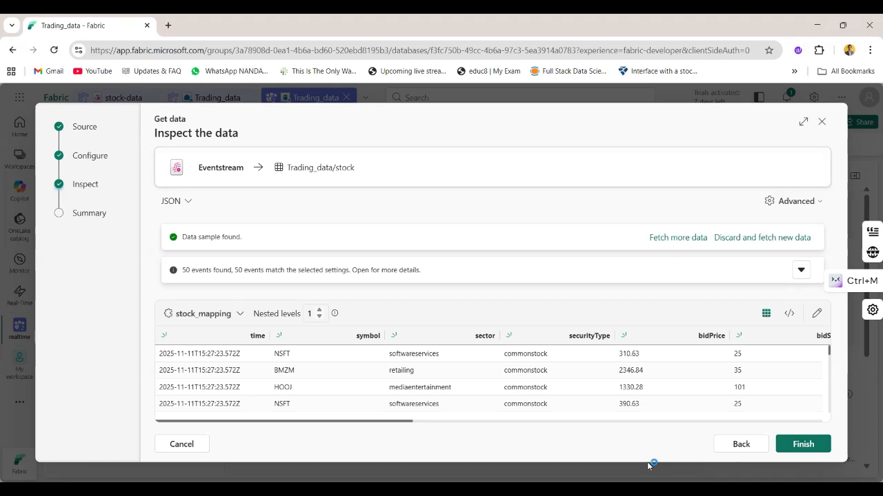
{"action": "scroll", "coordinate": [514, 368], "scroll_direction": "right", "scroll_amount": 6}
{"action": "scroll", "coordinate": [511, 371], "scroll_direction": "right", "scroll_amount": 8}
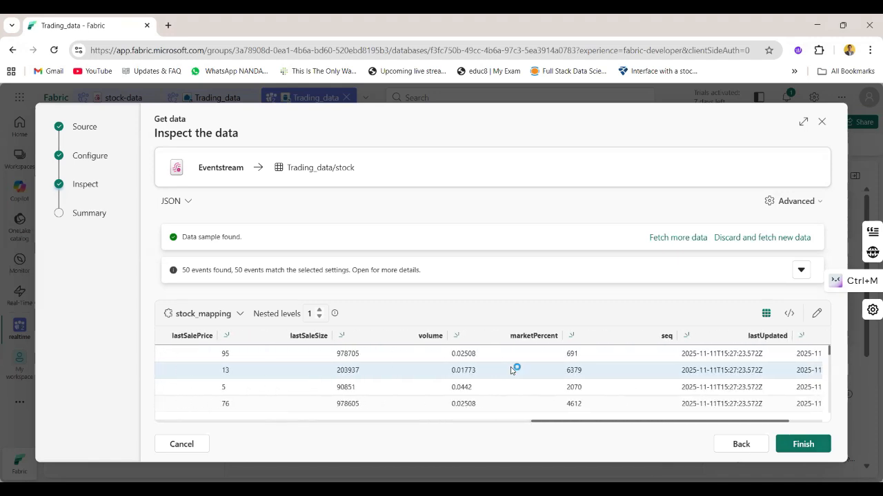
{"action": "scroll", "coordinate": [511, 370], "scroll_direction": "right", "scroll_amount": 2}
{"action": "scroll", "coordinate": [511, 370], "scroll_direction": "left", "scroll_amount": 15}
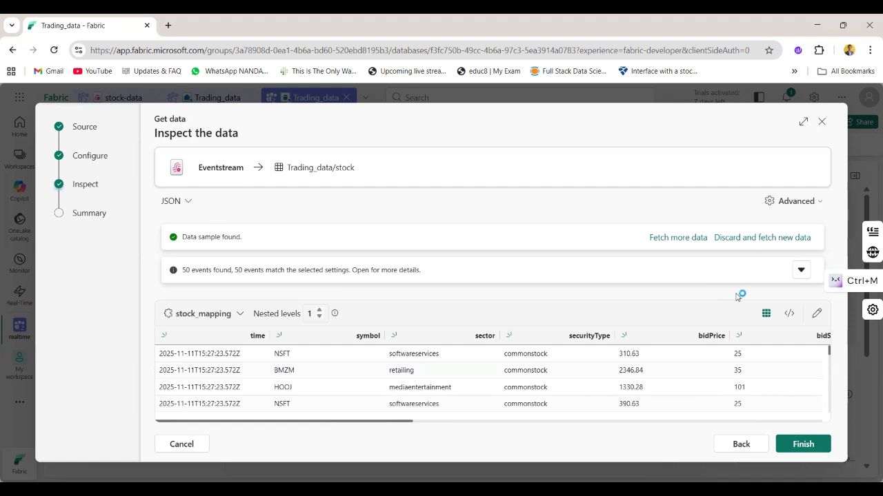
{"action": "left_click", "coordinate": [800, 270]}
{"action": "scroll", "coordinate": [435, 380], "scroll_direction": "down", "scroll_amount": 5}
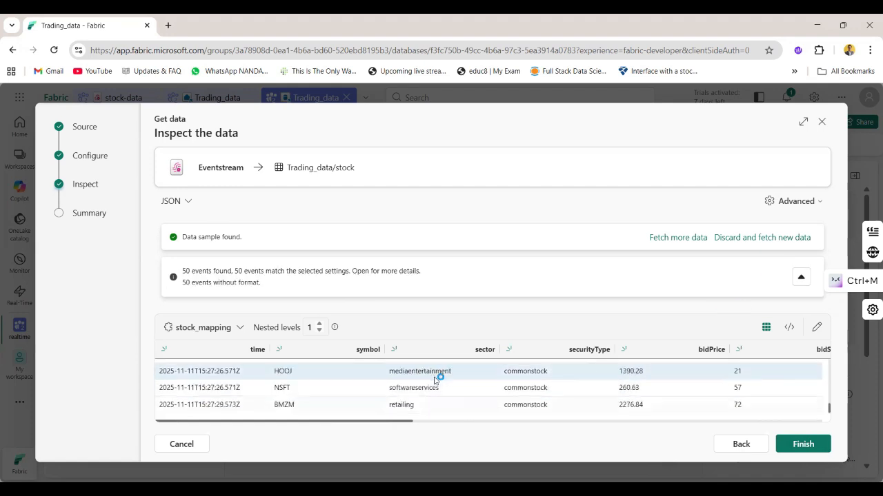
{"action": "scroll", "coordinate": [435, 380], "scroll_direction": "up", "scroll_amount": 5}
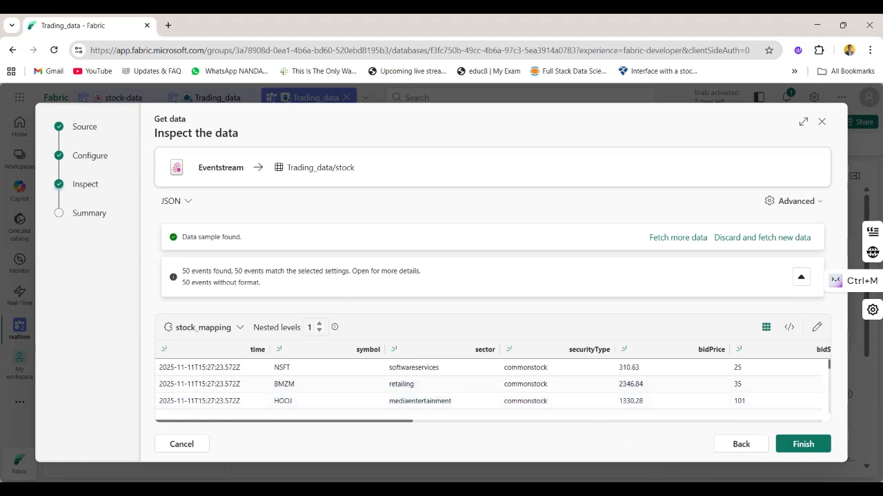
{"action": "left_click", "coordinate": [803, 445]}
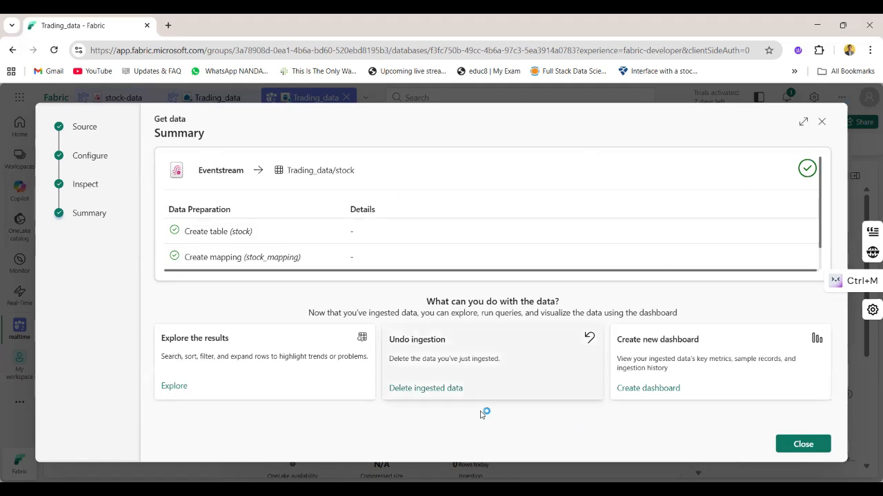
{"action": "left_click", "coordinate": [803, 443]}
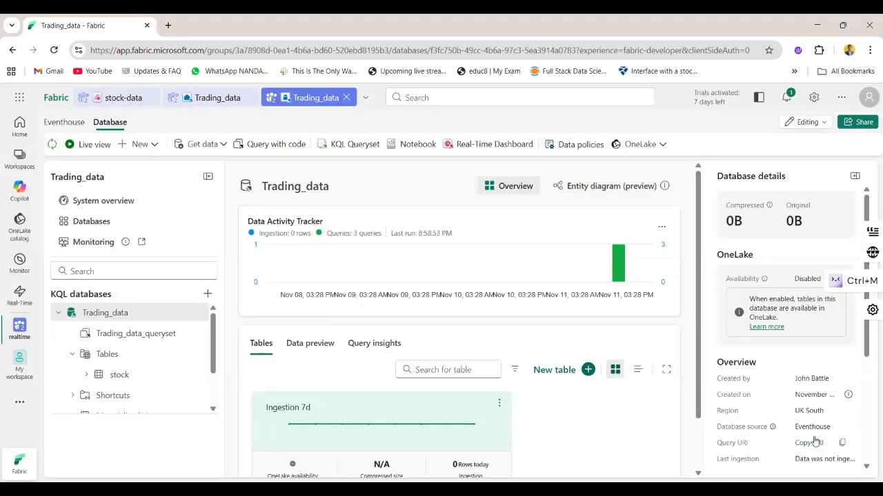
Look over the database's data activity tracker and the stock table's ingestion card
{"action": "scroll", "coordinate": [502, 411], "scroll_direction": "down", "scroll_amount": 1}
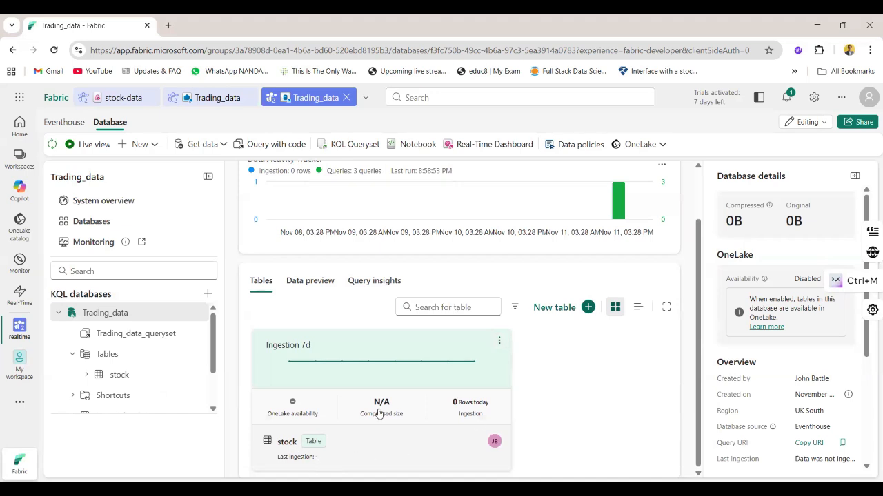
{"action": "mouse_move", "coordinate": [471, 411]}
{"action": "scroll", "coordinate": [470, 417], "scroll_direction": "up", "scroll_amount": 1}
{"action": "scroll", "coordinate": [470, 417], "scroll_direction": "up", "scroll_amount": 1}
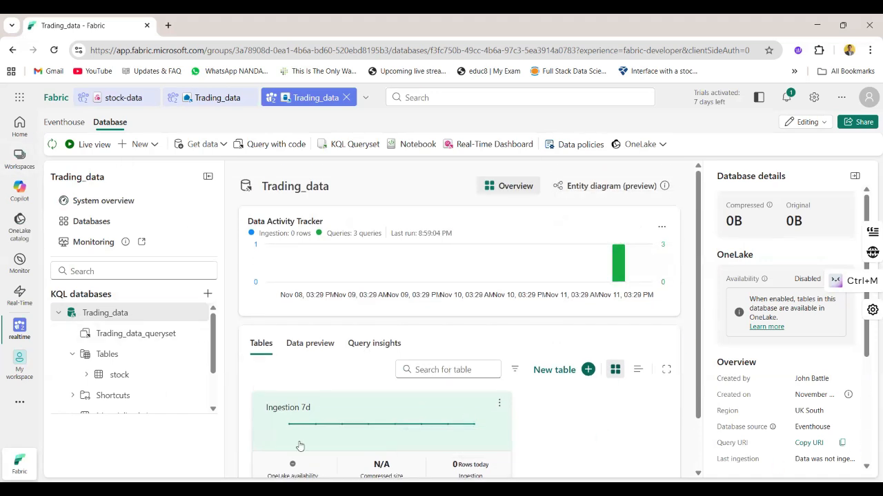
Look through the Trading_data database's data source choices, creatable item types and OneLake availability options without changing anything
{"action": "left_click", "coordinate": [224, 144]}
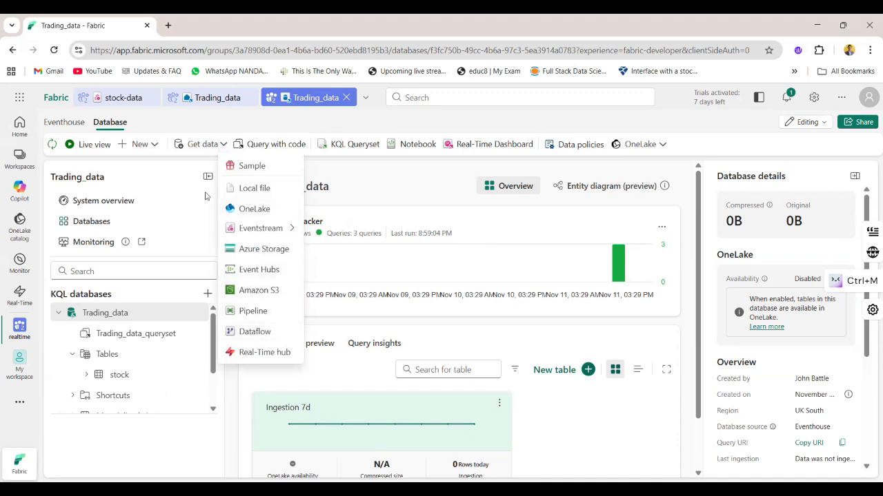
{"action": "left_click", "coordinate": [149, 147]}
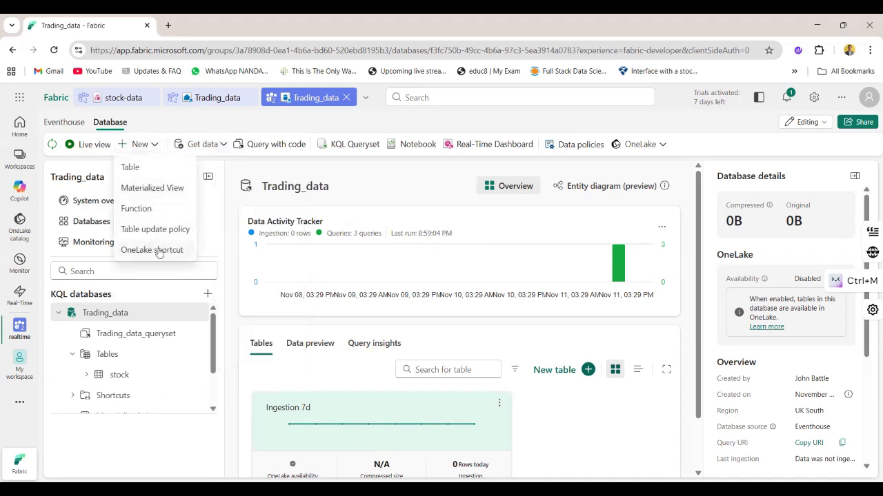
{"action": "left_click", "coordinate": [148, 207]}
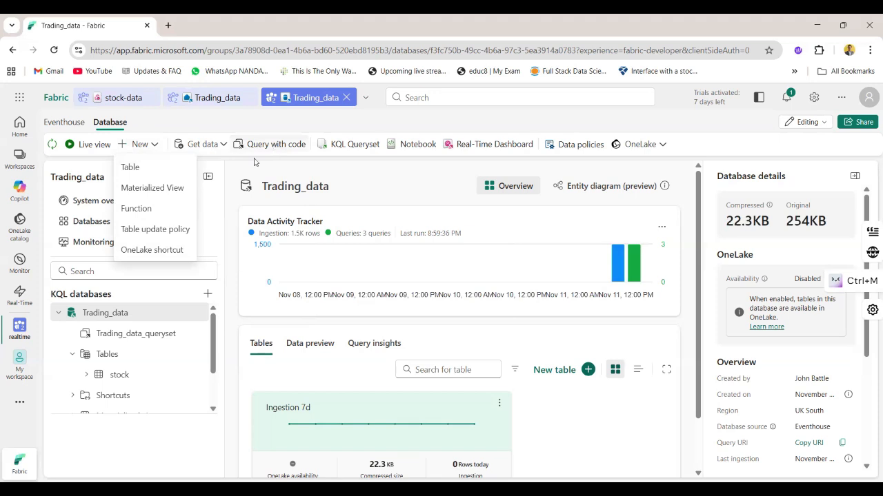
{"action": "left_click", "coordinate": [252, 165]}
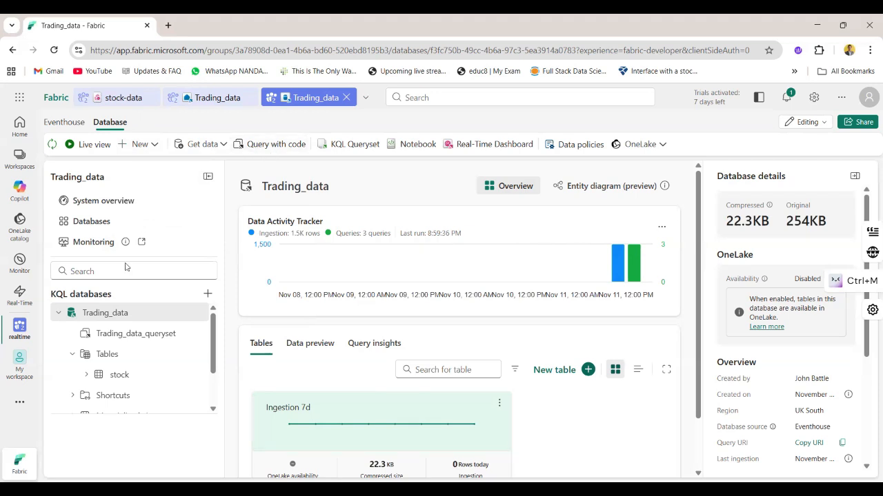
{"action": "left_click", "coordinate": [118, 312]}
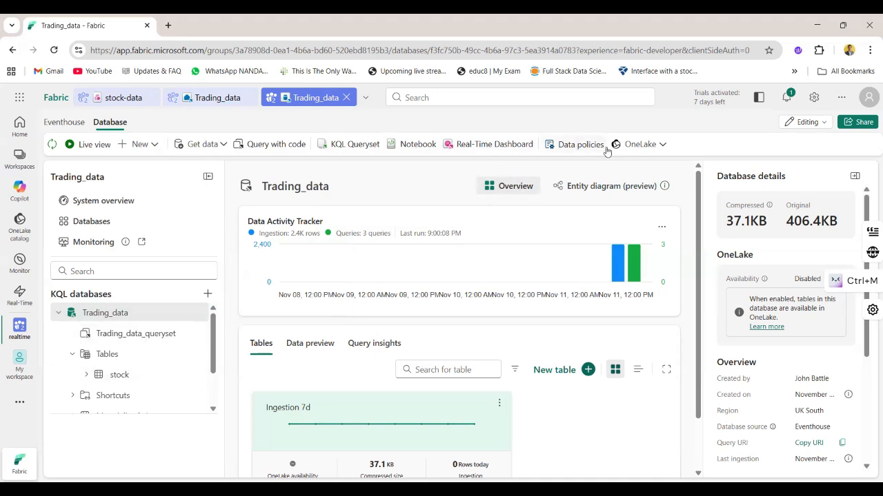
{"action": "left_click", "coordinate": [659, 145]}
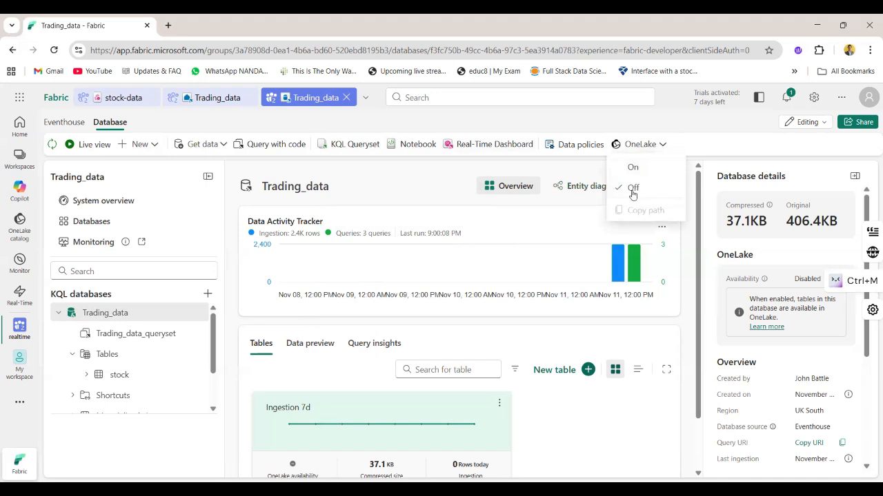
{"action": "left_click", "coordinate": [404, 182]}
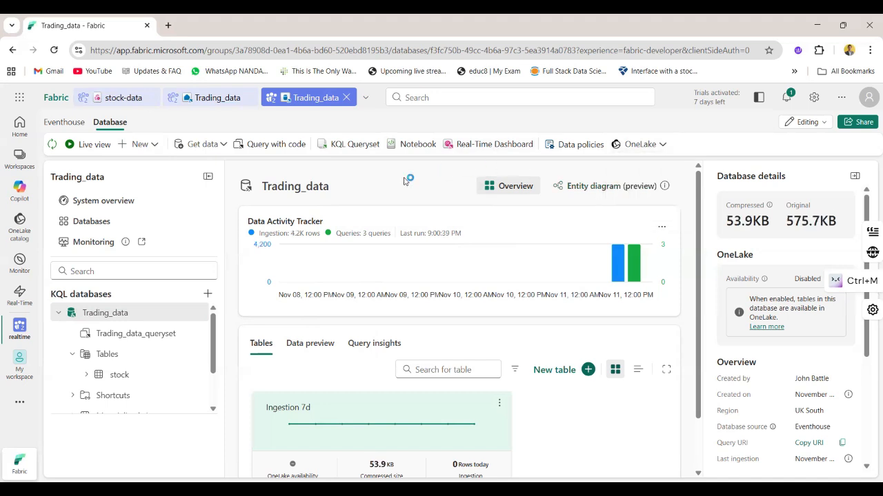
Examine the database's query insights, including query durations, cache hits and top queries, and its ingestion and query activity
{"action": "mouse_move", "coordinate": [407, 269]}
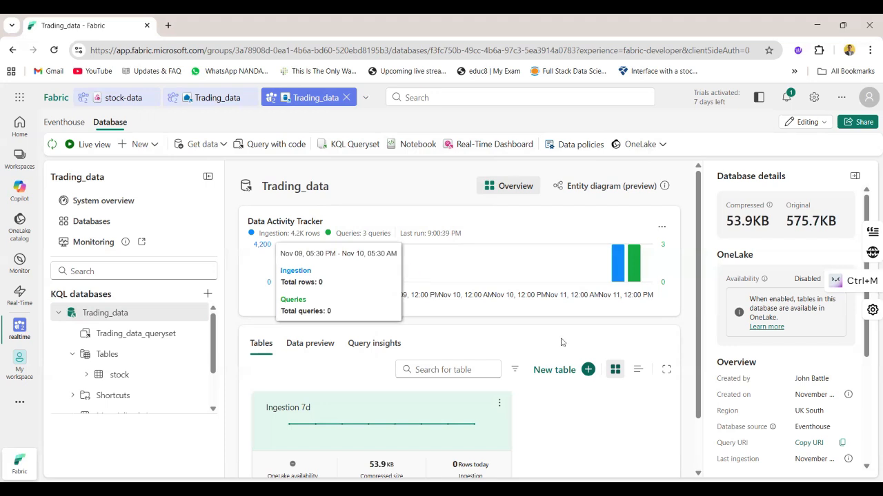
{"action": "left_click", "coordinate": [381, 345]}
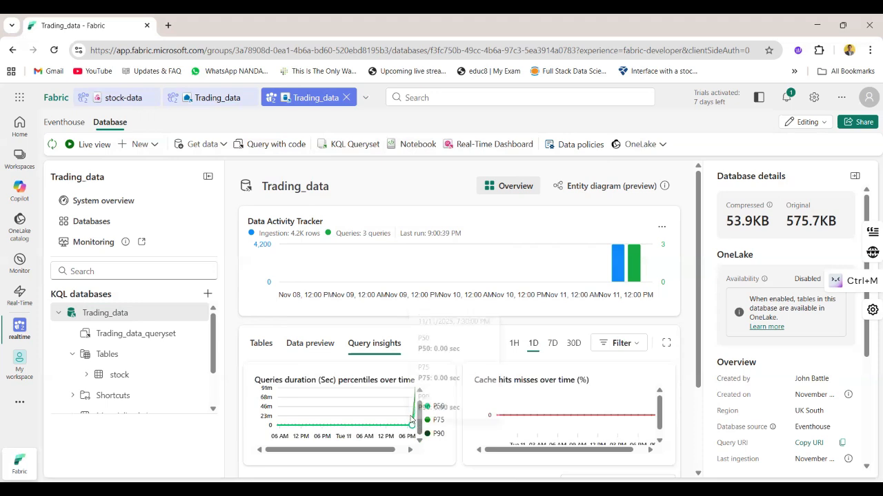
{"action": "mouse_move", "coordinate": [413, 413]}
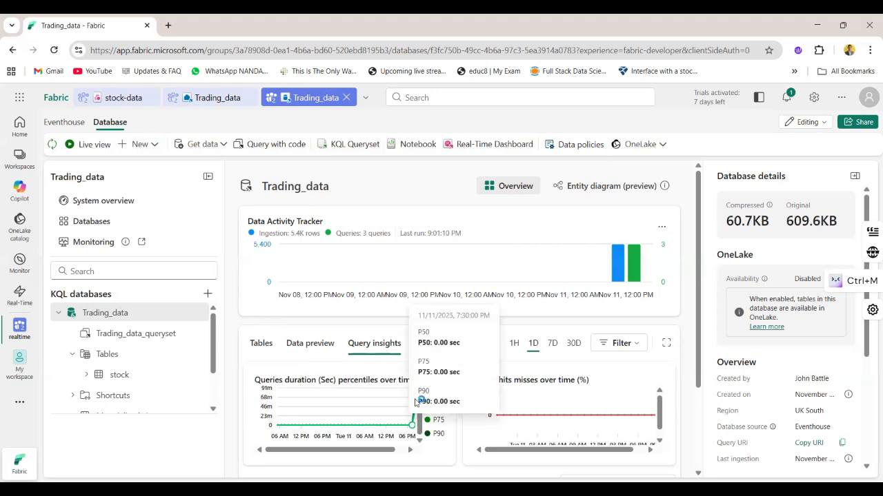
{"action": "mouse_move", "coordinate": [627, 260]}
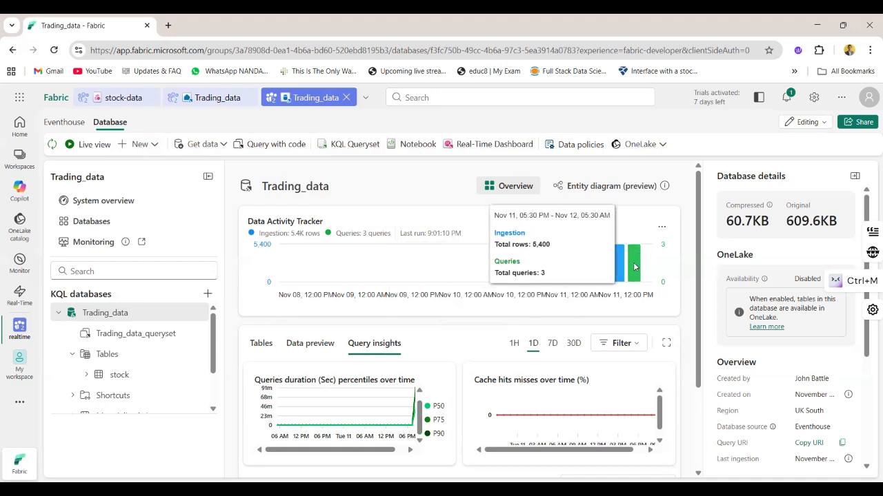
{"action": "scroll", "coordinate": [510, 383], "scroll_direction": "down", "scroll_amount": 3}
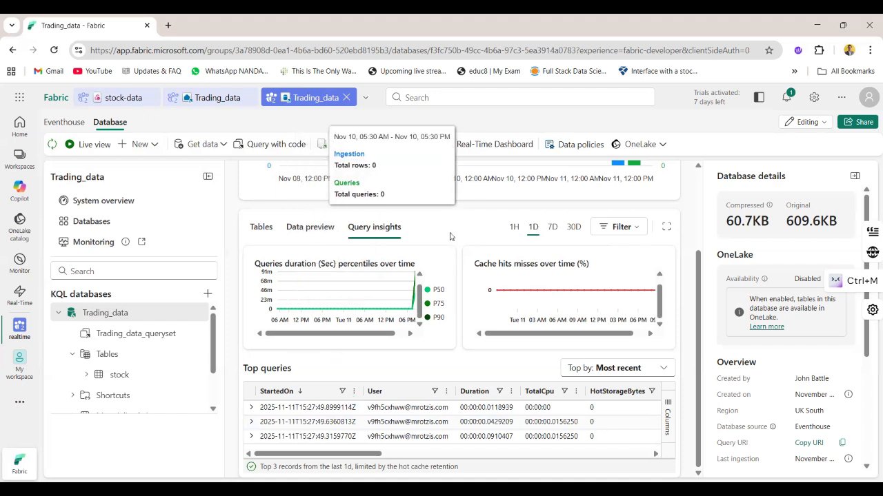
Switch to the stock-data eventstream and refresh it to inspect the flow from the stock source to its destination
{"action": "left_click", "coordinate": [114, 97]}
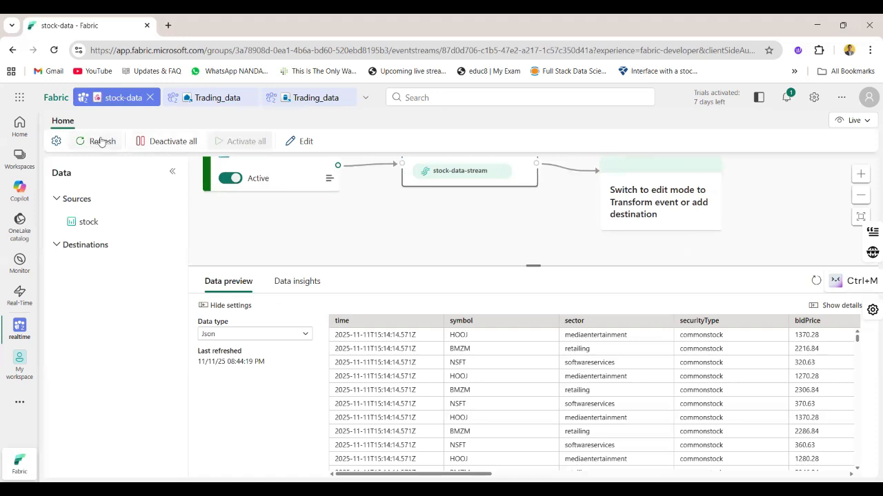
{"action": "left_click", "coordinate": [101, 141]}
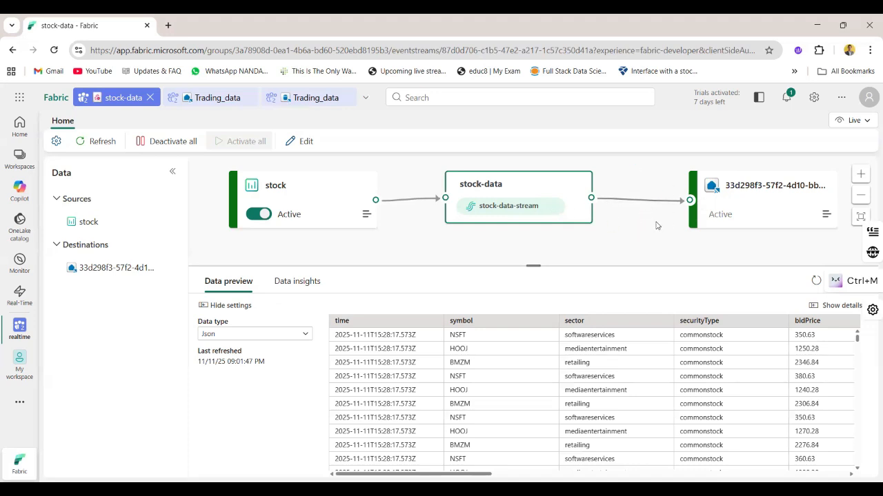
{"action": "left_click", "coordinate": [610, 220]}
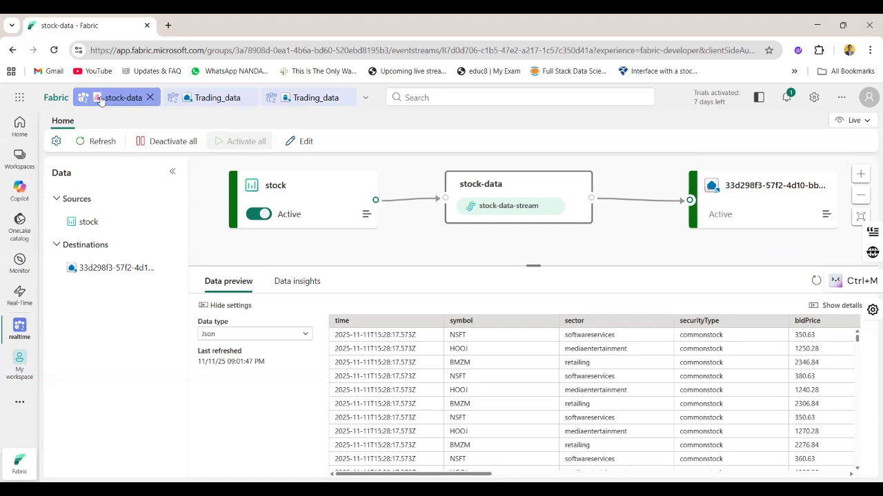
Return to the realtime workspace and open the Trading_data KQL database through its eventhouse
{"action": "left_click", "coordinate": [21, 331]}
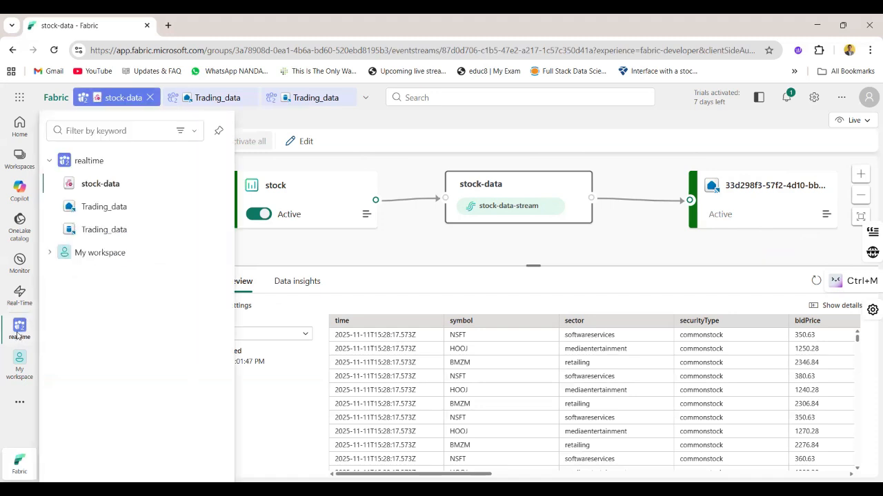
{"action": "left_click", "coordinate": [92, 164]}
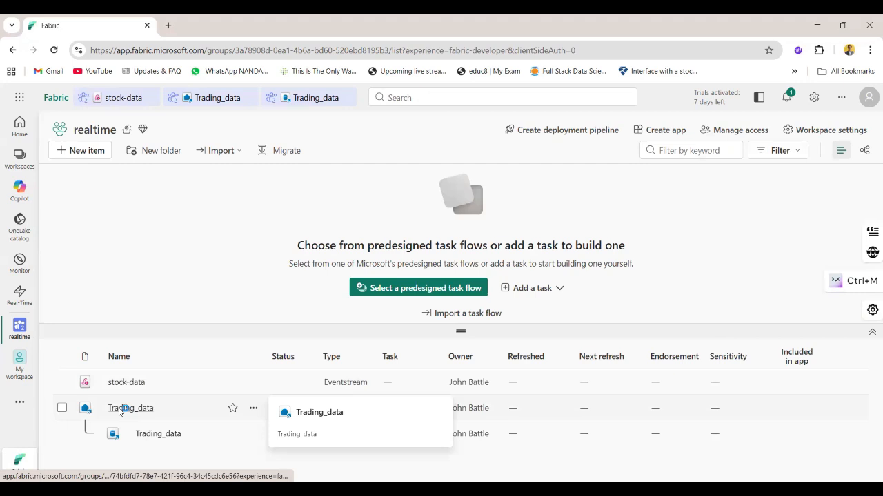
{"action": "left_click", "coordinate": [143, 408]}
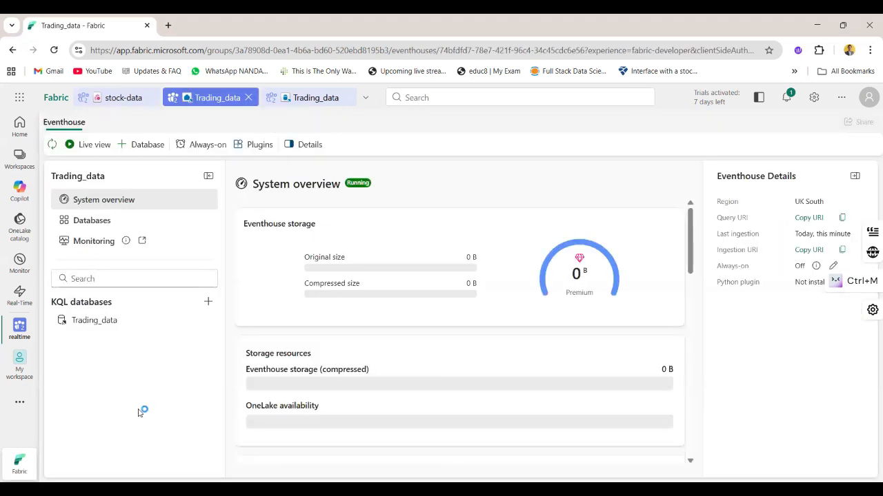
{"action": "left_click", "coordinate": [92, 318]}
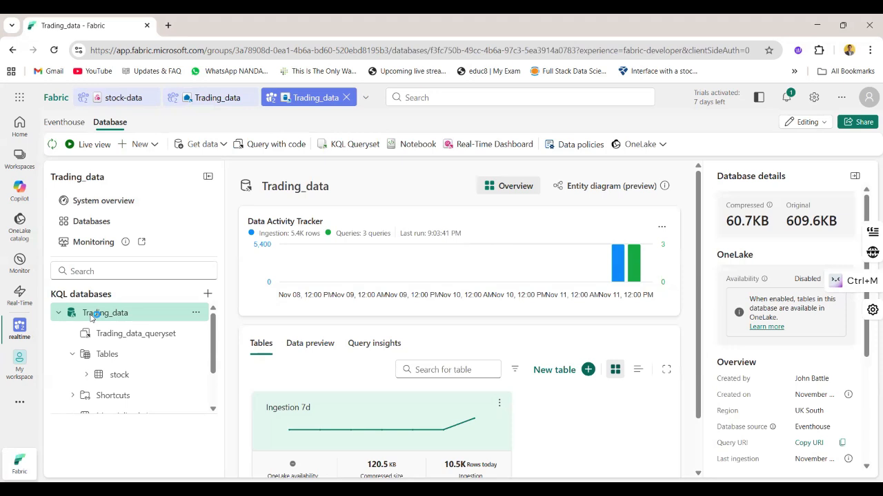
Create a KQL queryset named sample_query from the database and dismiss its welcome introduction
{"action": "left_click", "coordinate": [339, 153]}
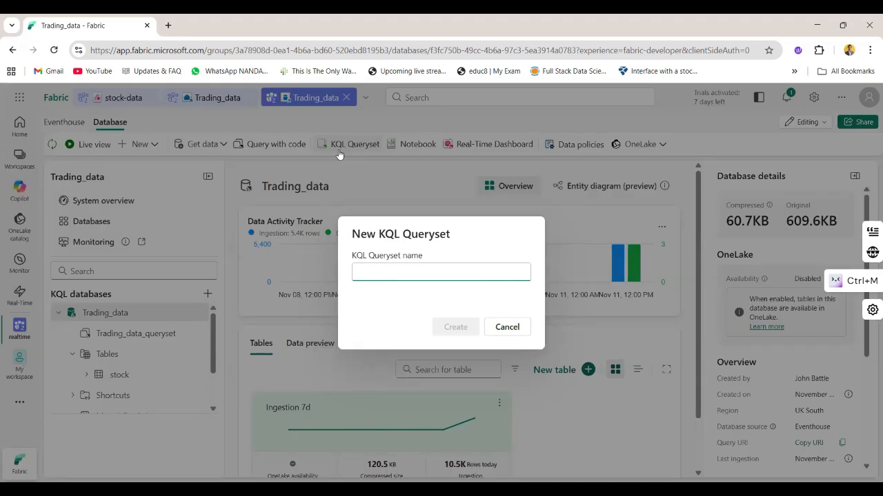
{"action": "type", "text": "sample_query"}
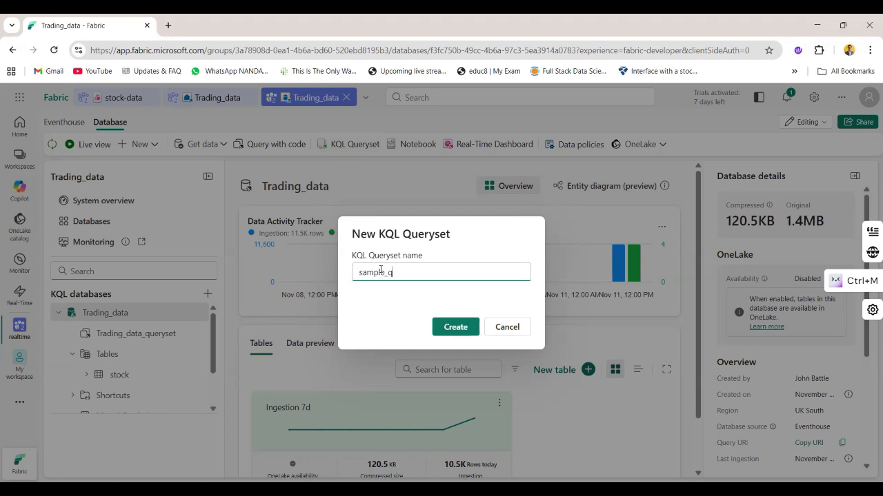
{"action": "key", "text": "Return"}
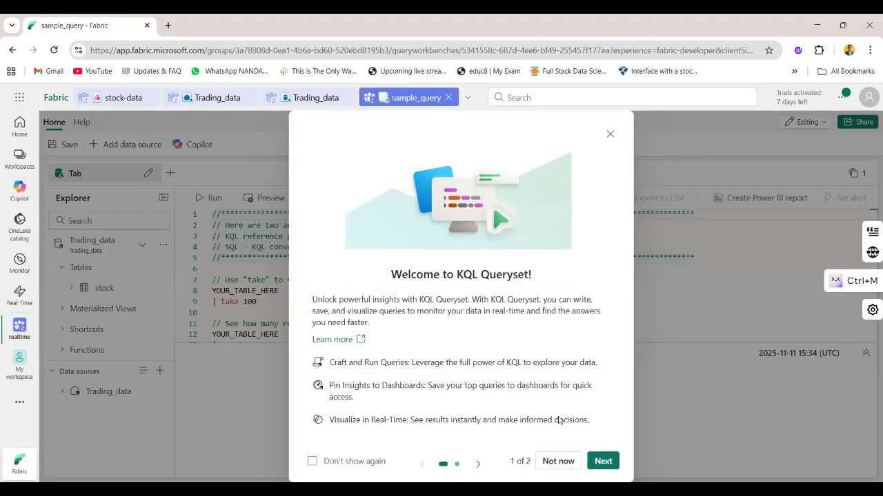
{"action": "left_click", "coordinate": [558, 461]}
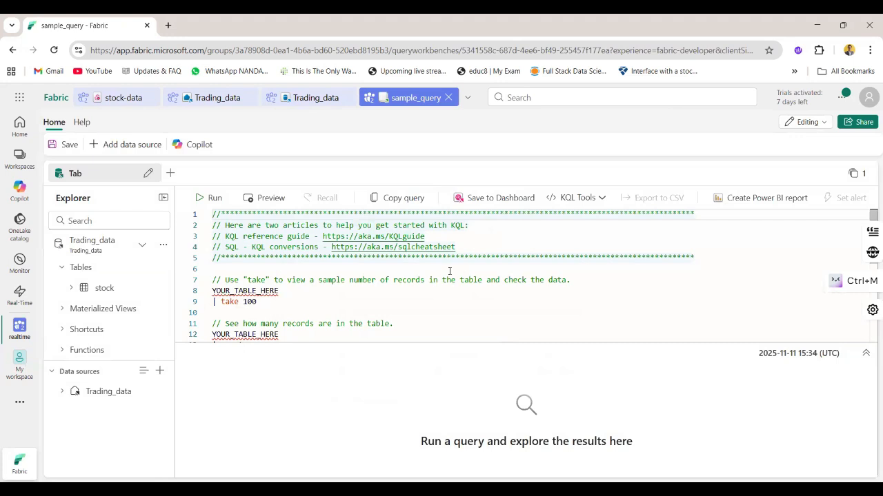
Replace the YOUR_TABLE_HERE placeholder in the take 100 sample query with the stock table
{"action": "scroll", "coordinate": [398, 288], "scroll_direction": "down", "scroll_amount": 4}
{"action": "scroll", "coordinate": [398, 289], "scroll_direction": "up", "scroll_amount": 4}
{"action": "double_click", "coordinate": [276, 290]}
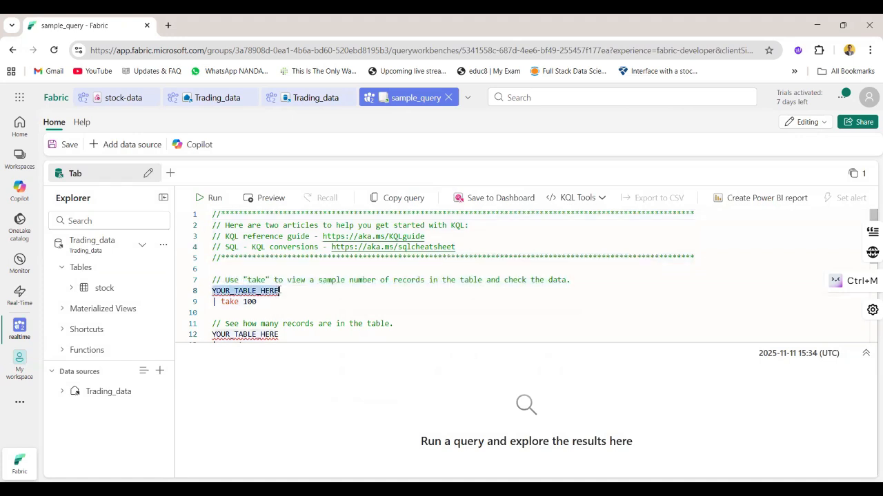
{"action": "mouse_move", "coordinate": [270, 305]}
{"action": "left_mouse_down"}
{"action": "mouse_move", "coordinate": [213, 290]}
{"action": "mouse_move", "coordinate": [213, 302]}
{"action": "mouse_move", "coordinate": [261, 305]}
{"action": "left_mouse_up"}
{"action": "double_click", "coordinate": [262, 306]}
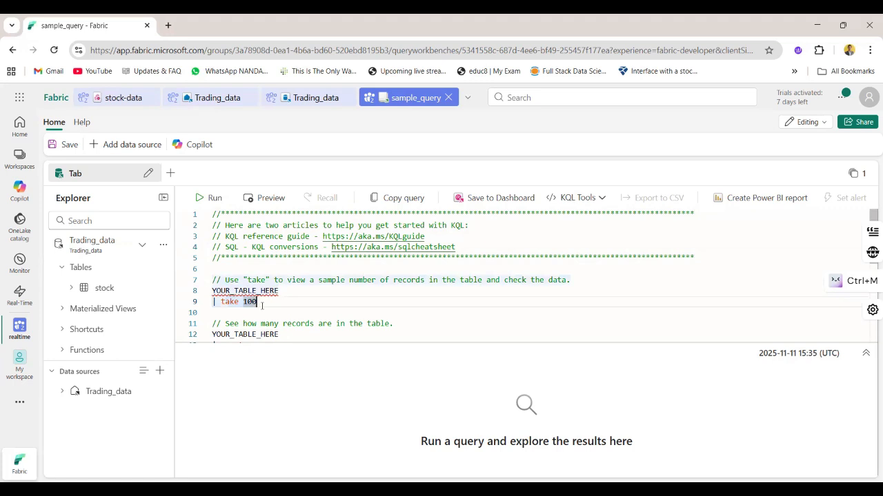
{"action": "double_click", "coordinate": [278, 290]}
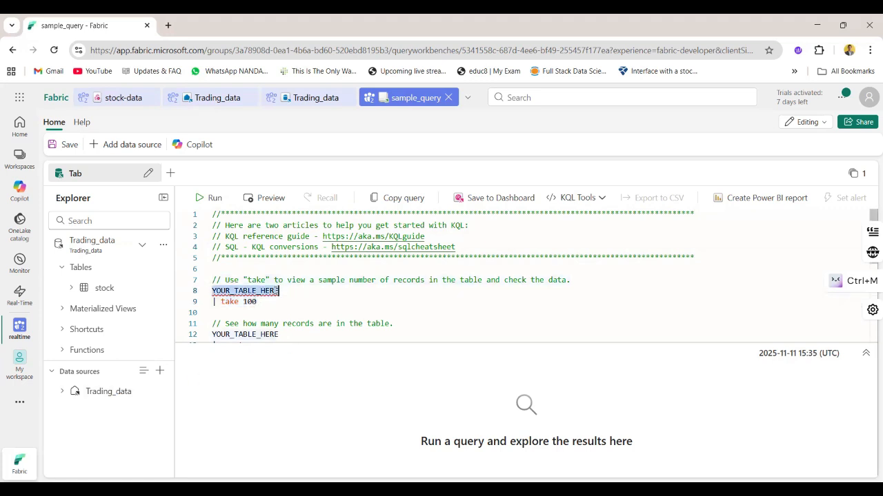
{"action": "left_click", "coordinate": [60, 391]}
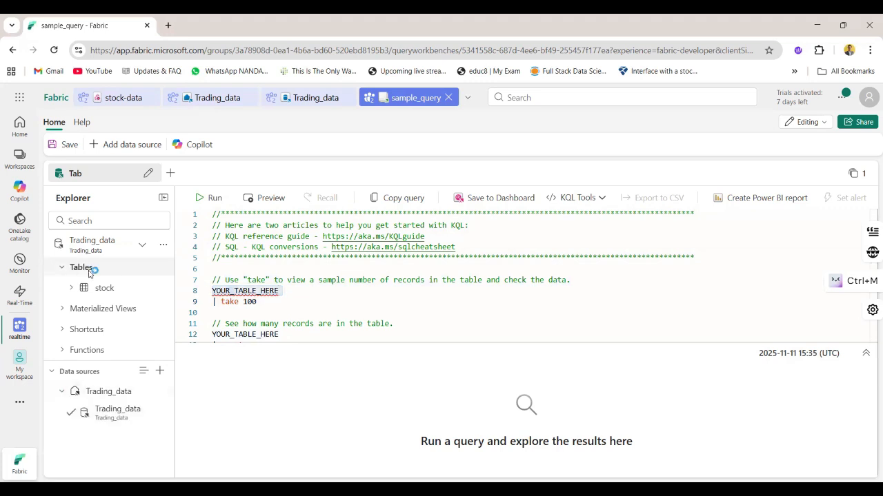
{"action": "type", "text": "stock"}
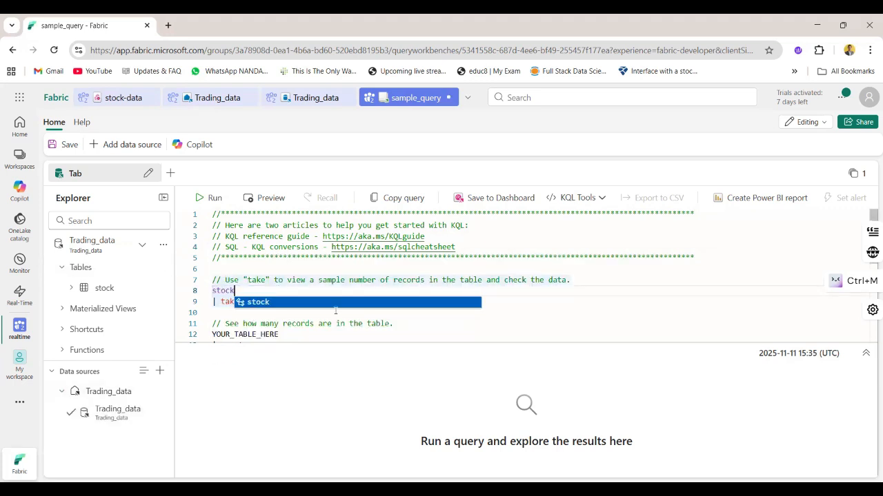
{"action": "left_click", "coordinate": [333, 310]}
Run only the stock take 100 query and look across all columns of its results in an enlarged results area
{"action": "left_click_drag", "start_coordinate": [261, 302], "coordinate": [209, 288]}
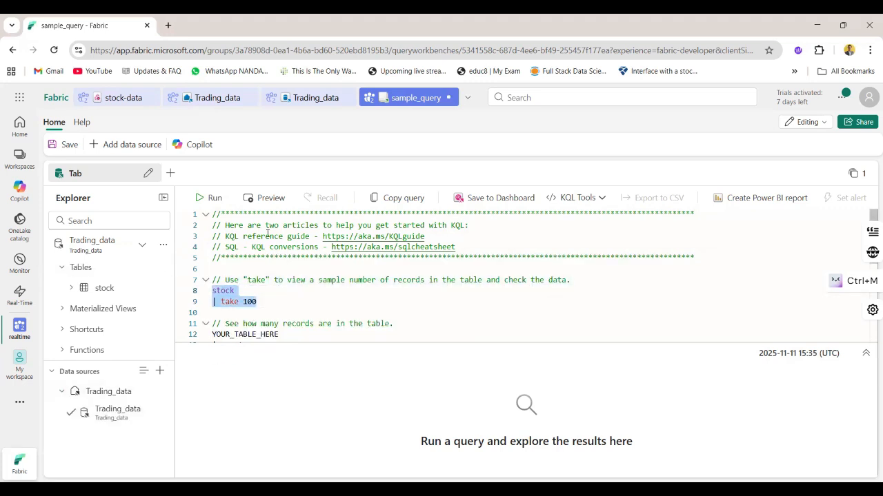
{"action": "left_click", "coordinate": [205, 199]}
{"action": "left_click_drag", "start_coordinate": [469, 344], "coordinate": [466, 224]}
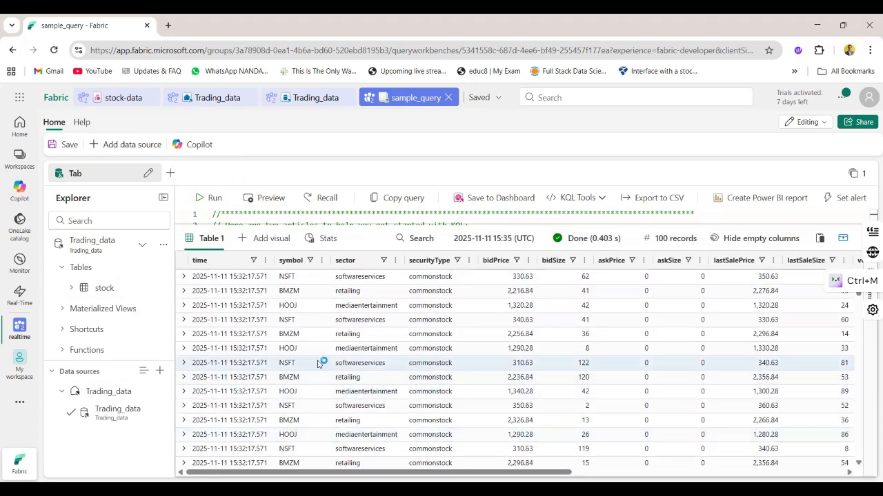
{"action": "scroll", "coordinate": [707, 355], "scroll_direction": "right", "scroll_amount": 10}
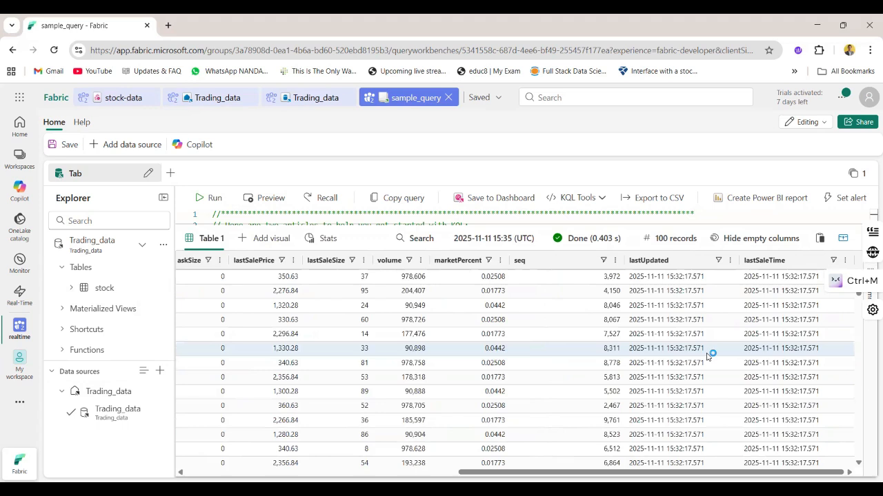
{"action": "scroll", "coordinate": [706, 355], "scroll_direction": "left", "scroll_amount": 10}
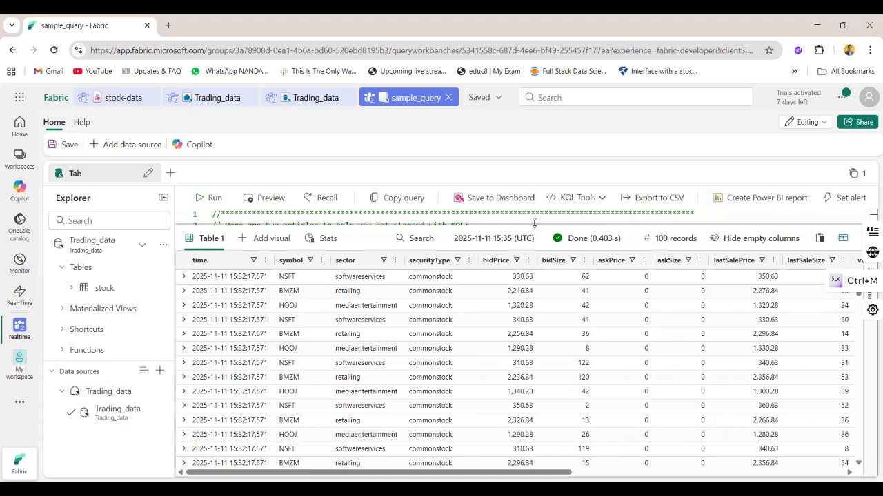
Enlarge the query editor above the results and review the take 100 query and the record count template
{"action": "left_click_drag", "start_coordinate": [536, 228], "coordinate": [541, 318]}
{"action": "scroll", "coordinate": [508, 260], "scroll_direction": "down", "scroll_amount": 2}
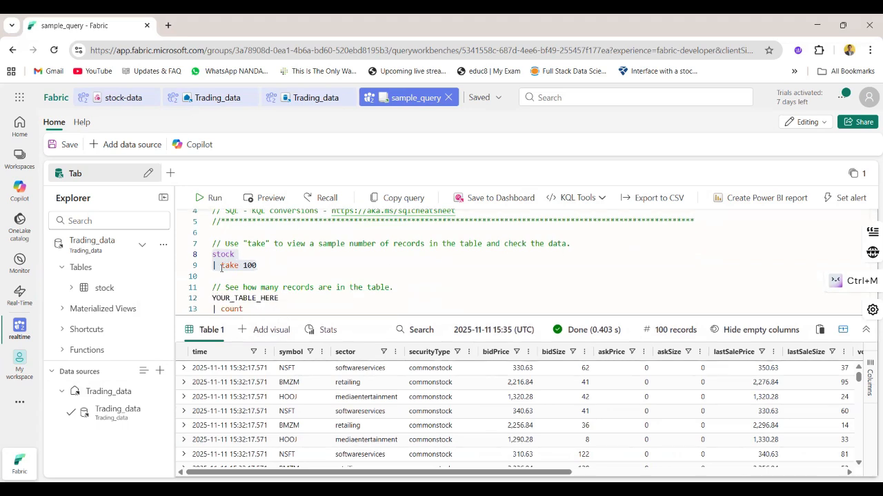
{"action": "mouse_move", "coordinate": [217, 266]}
{"action": "left_mouse_down"}
{"action": "mouse_move", "coordinate": [241, 265]}
{"action": "mouse_move", "coordinate": [216, 265]}
{"action": "mouse_move", "coordinate": [212, 255]}
{"action": "left_mouse_up"}
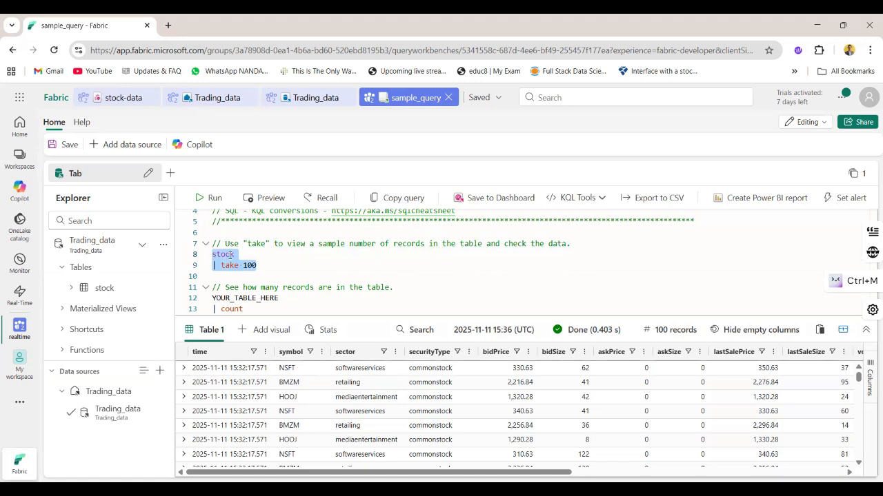
{"action": "left_click", "coordinate": [335, 287]}
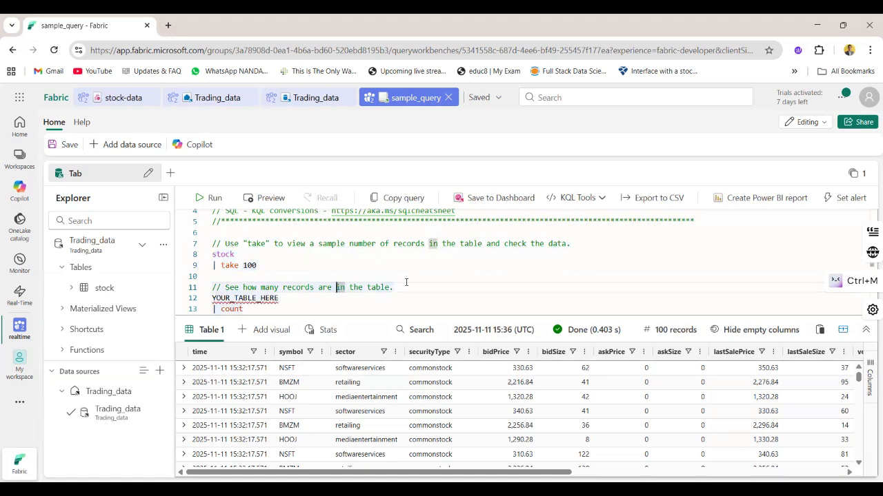
Start a query in a new query tab on the stock table, keeping only rows where ["time"] > ago(5m)
{"action": "scroll", "coordinate": [261, 264], "scroll_direction": "down", "scroll_amount": 1}
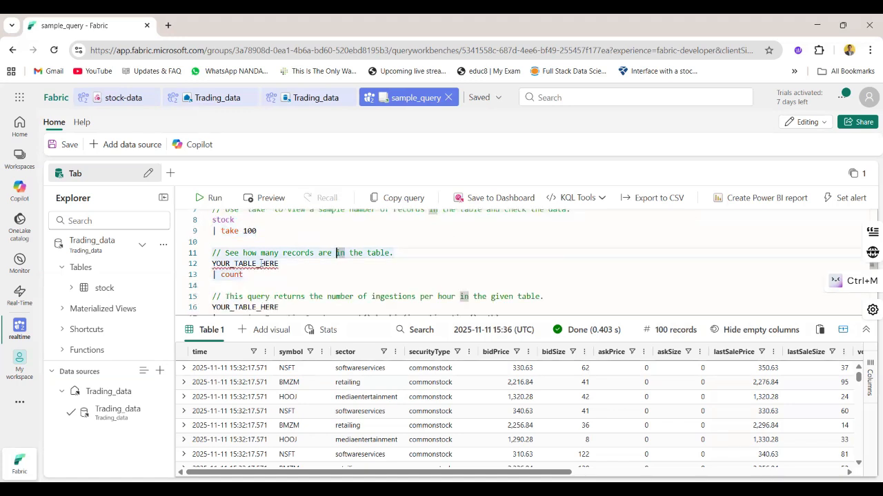
{"action": "triple_click", "coordinate": [262, 263]}
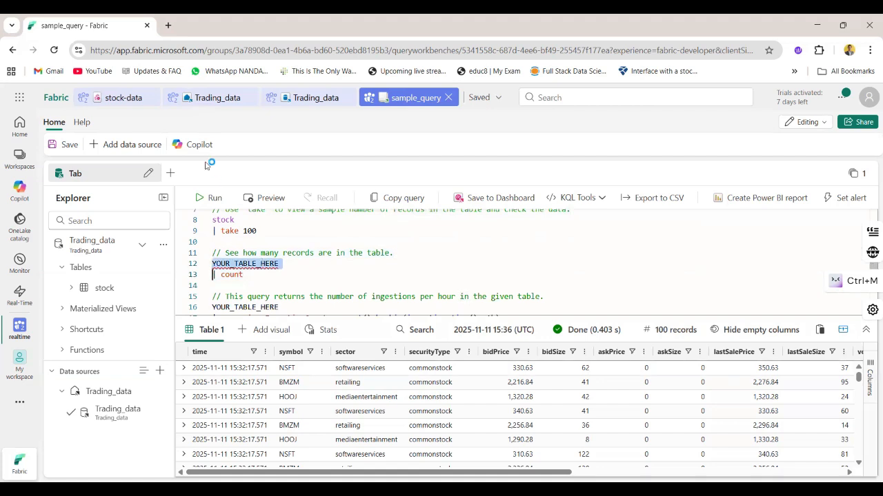
{"action": "left_click", "coordinate": [170, 173]}
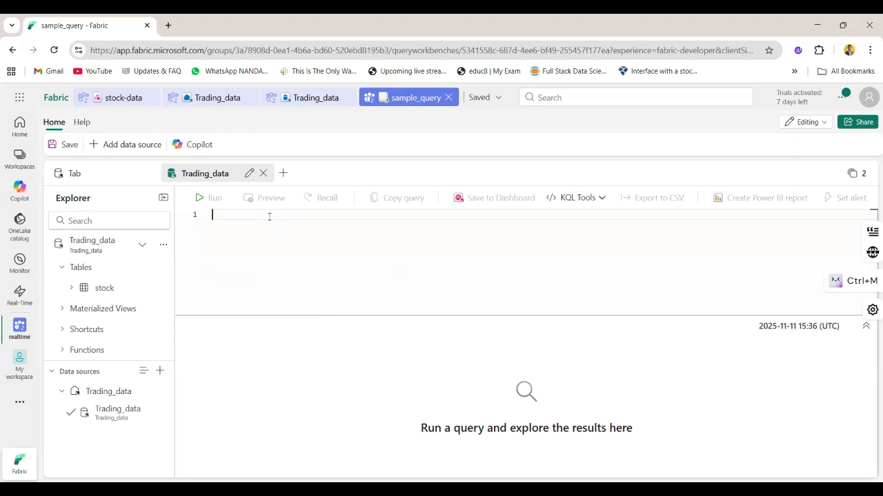
{"action": "type", "text": "stock"}
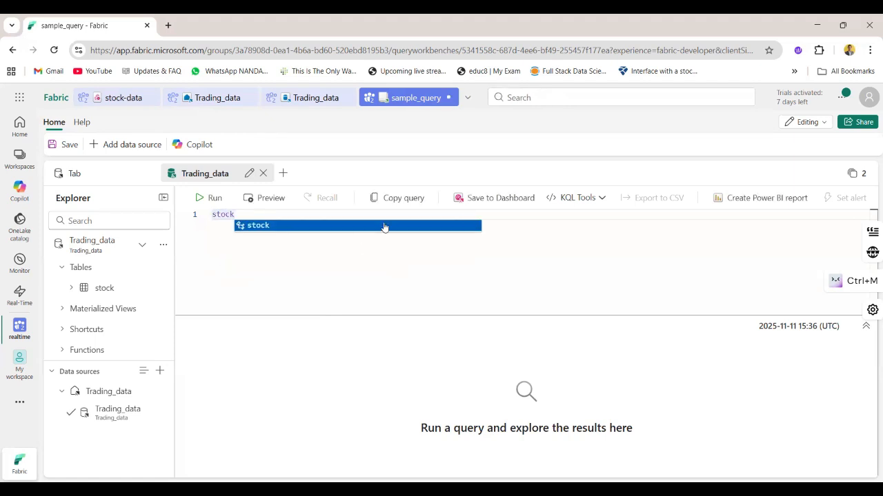
{"action": "key", "text": "Return"}
{"action": "type", "text": "where [\"time\"]"}
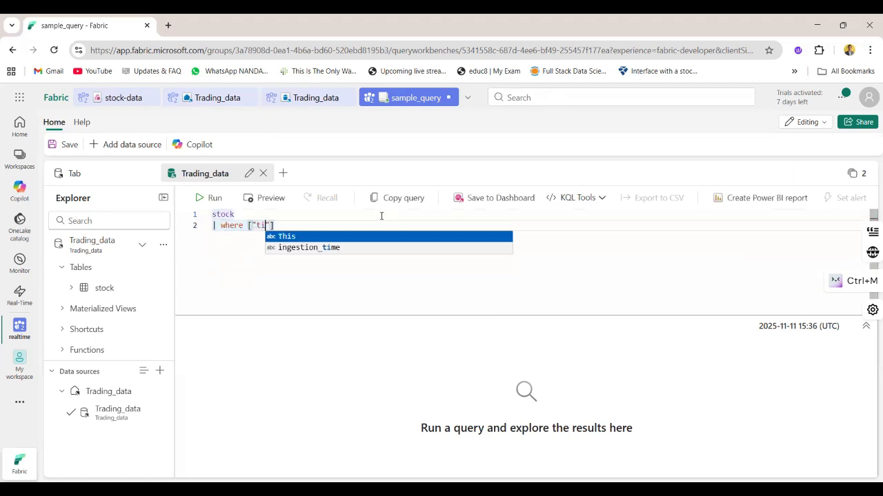
{"action": "type", "text": " > ago(5m)"}
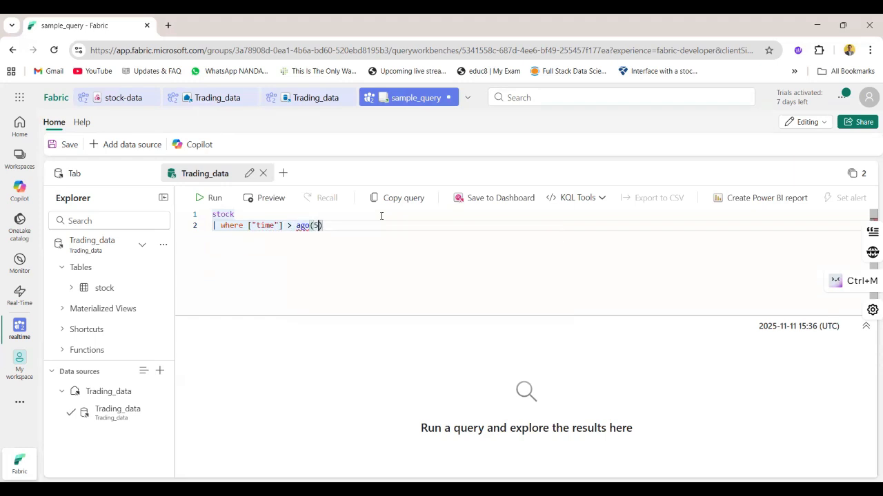
{"action": "key", "text": "Return"}
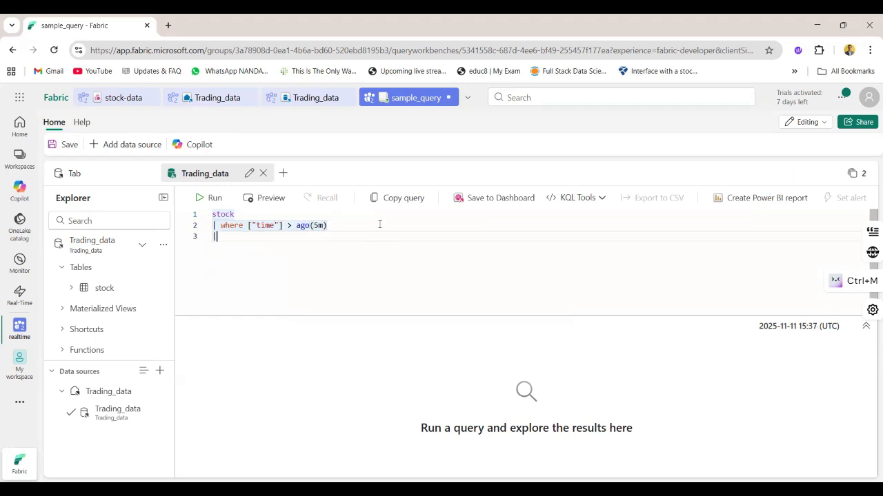
Add a summarize line computing avgPrice = avg(todecimal(bidPrice)) by symbol
{"action": "type", "text": "| sma"}
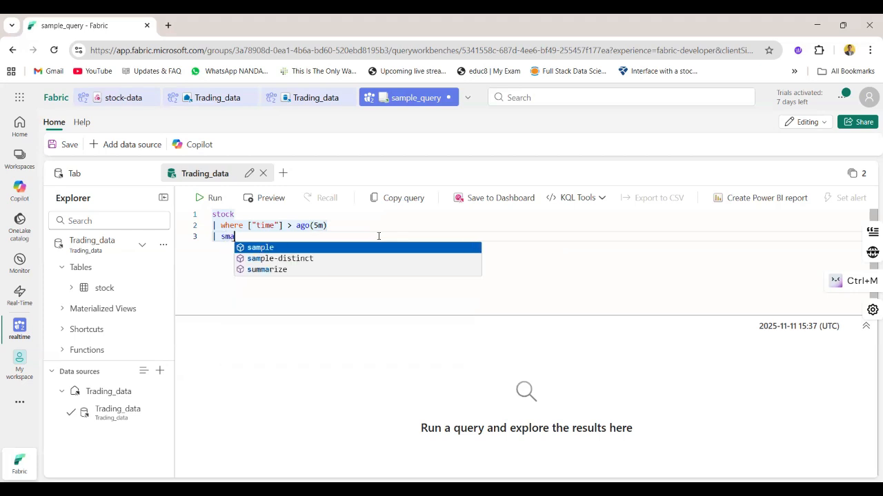
{"action": "key", "text": "Tab"}
{"action": "type", "text": "avgPrice = avg(to"}
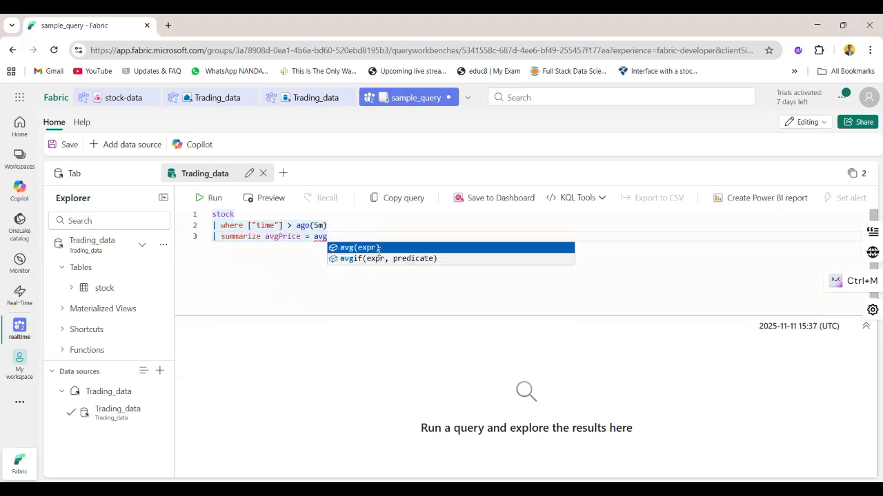
{"action": "key", "text": "Tab"}
{"action": "type", "text": "to"}
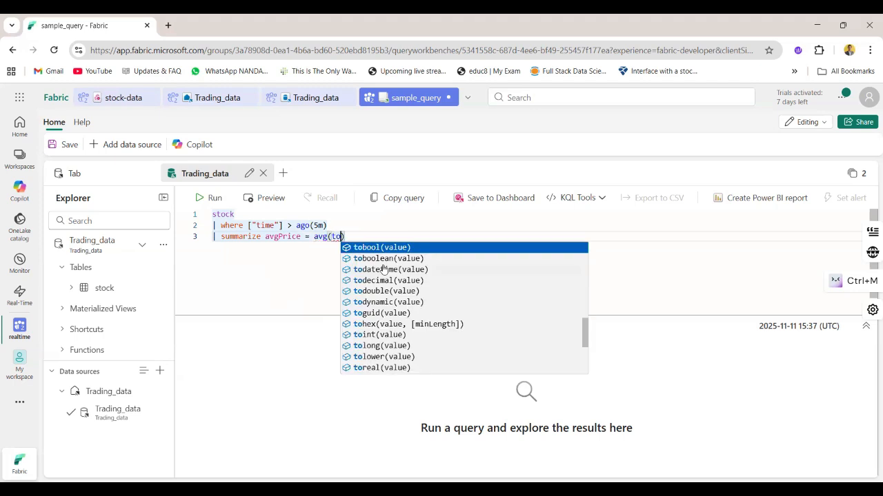
{"action": "key", "text": "Down"}
{"action": "key", "text": "Down"}
{"action": "key", "text": "Down"}
{"action": "key", "text": "Tab"}
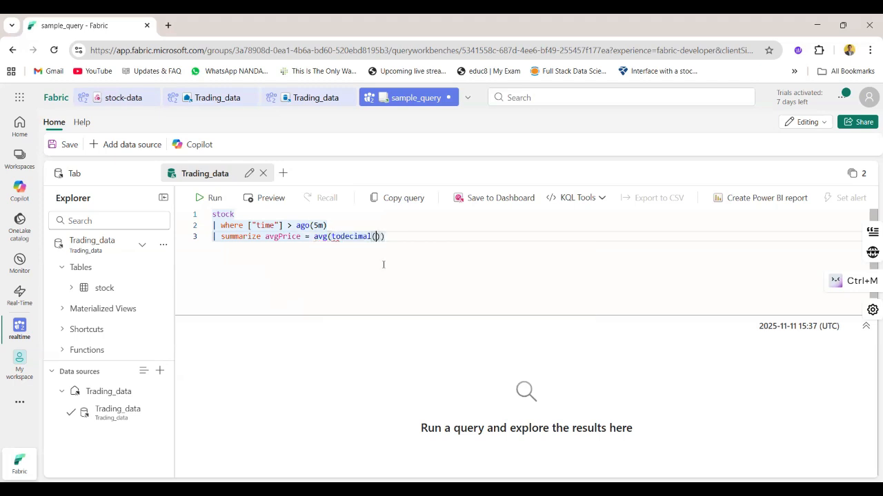
{"action": "type", "text": "bidPrice"}
{"action": "key", "text": "Tab"}
{"action": "key", "text": "Right"}
{"action": "key", "text": "Right"}
{"action": "type", "text": "by symbol"}
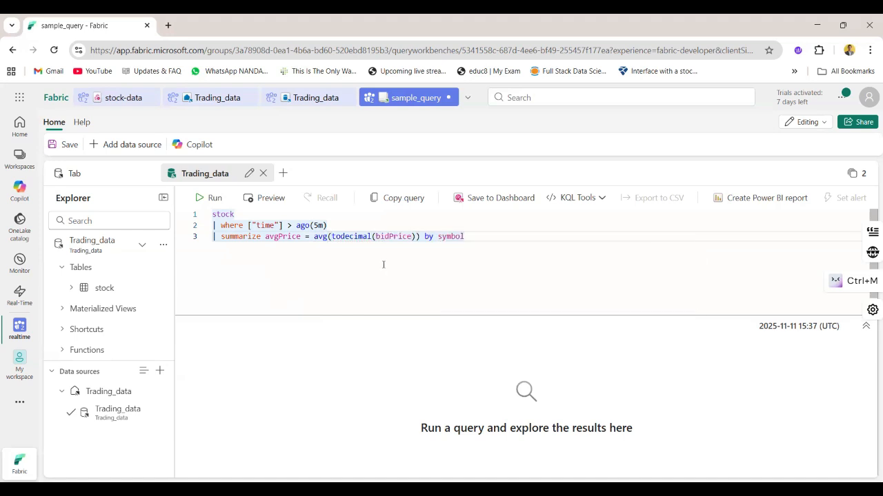
Add a project line to the query that outputs symbol and avgPrice
{"action": "key", "text": "Return"}
{"action": "type", "text": "| pro"}
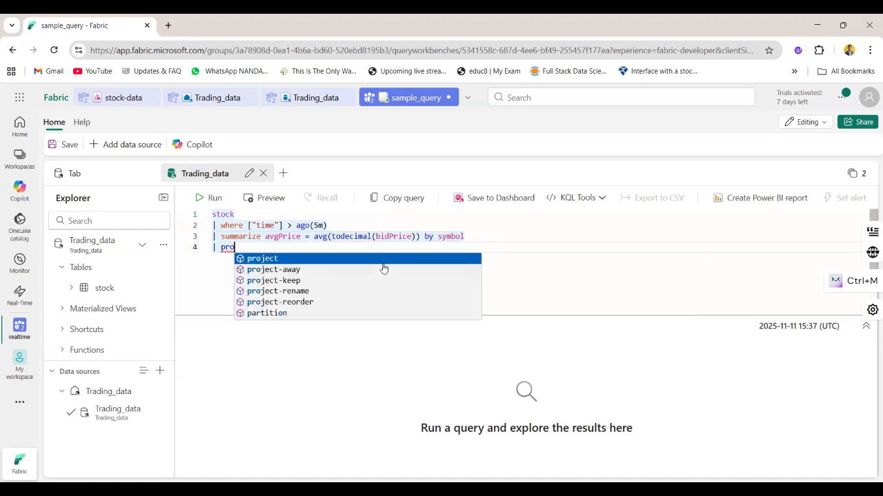
{"action": "type", "text": "ject symbol"}
{"action": "key", "text": "Tab"}
{"action": "type", "text": ","}
{"action": "key", "text": "Tab"}
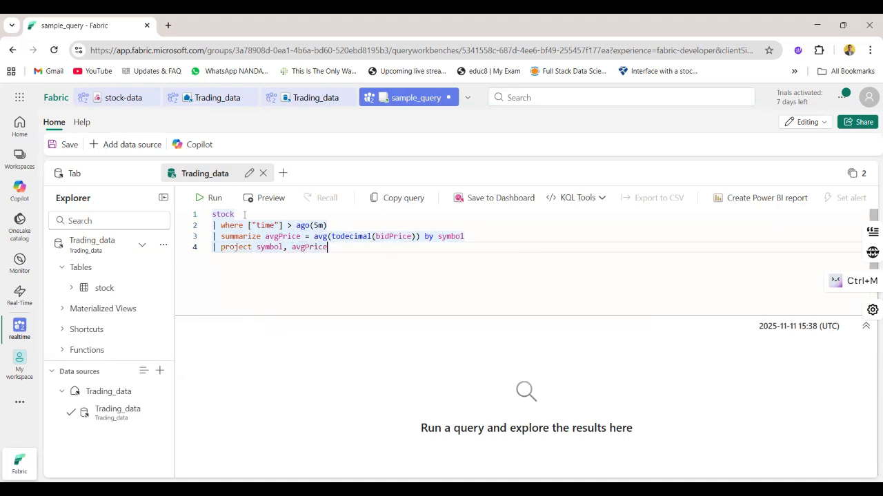
Review the clauses of the average price query and run the whole query
{"action": "double_click", "coordinate": [235, 215]}
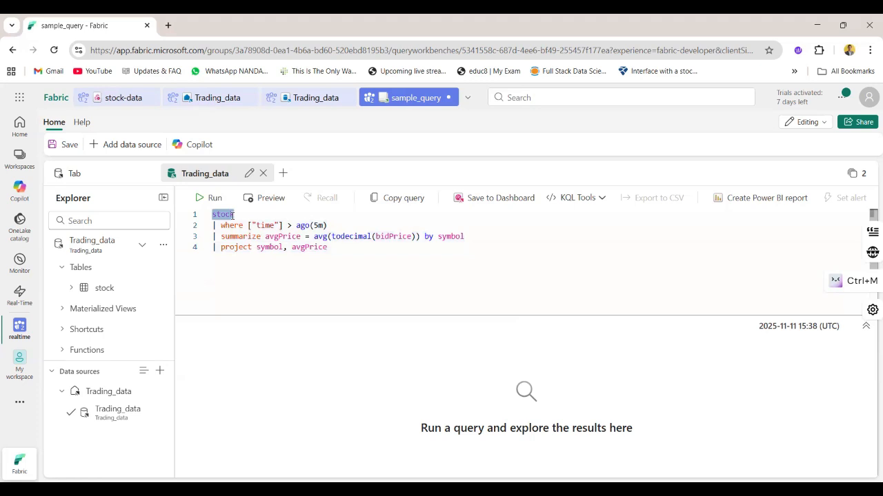
{"action": "double_click", "coordinate": [233, 226]}
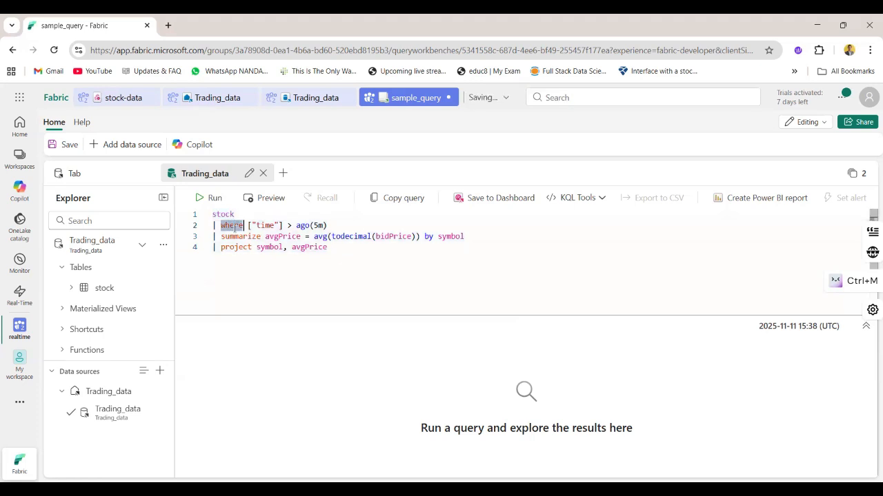
{"action": "double_click", "coordinate": [265, 225]}
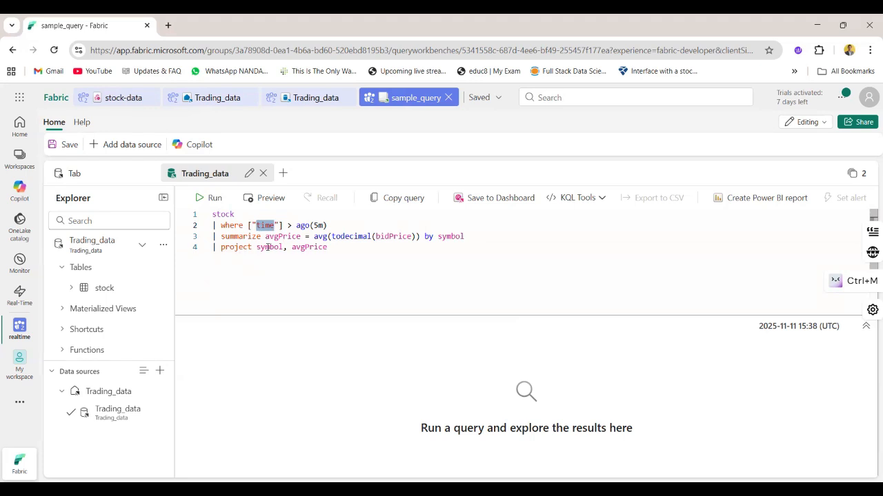
{"action": "left_click_drag", "start_coordinate": [334, 247], "coordinate": [219, 247]}
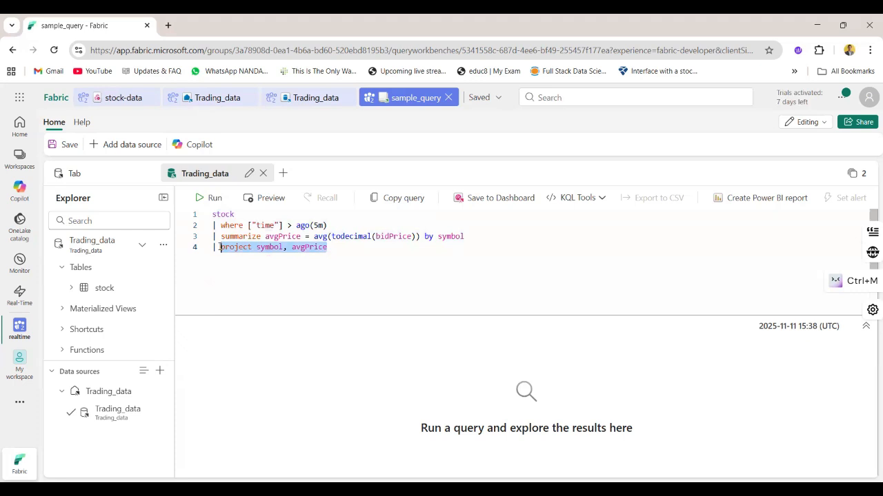
{"action": "left_click_drag", "start_coordinate": [345, 254], "coordinate": [203, 195]}
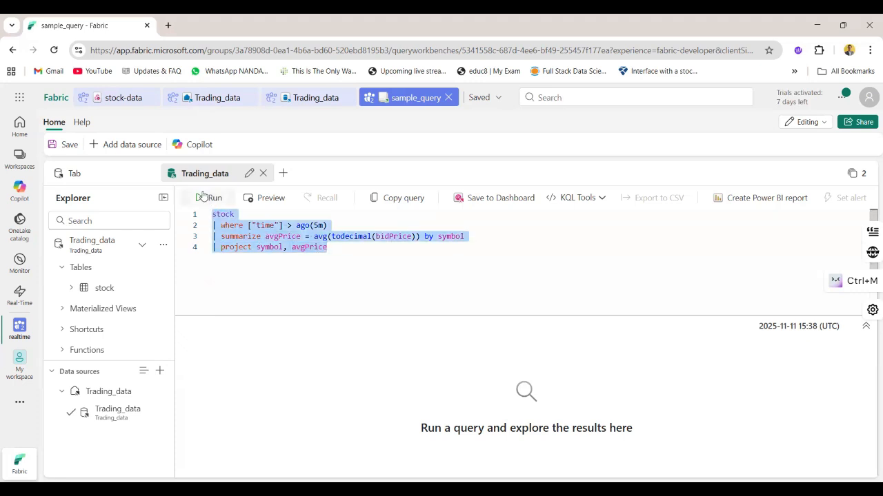
{"action": "left_click", "coordinate": [204, 197]}
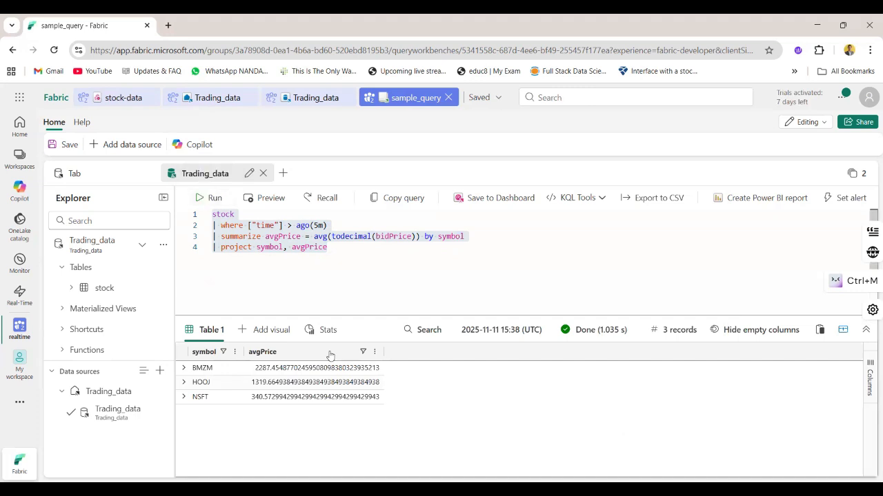
Select the entire average price query again and rerun it to refresh the results
{"action": "left_click", "coordinate": [360, 296]}
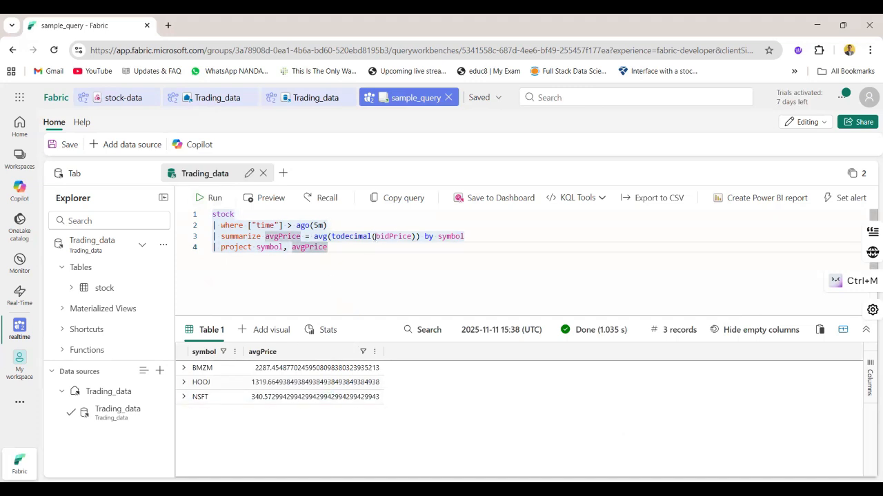
{"action": "left_click_drag", "start_coordinate": [366, 251], "coordinate": [207, 218]}
{"action": "key", "text": "shift+Return"}
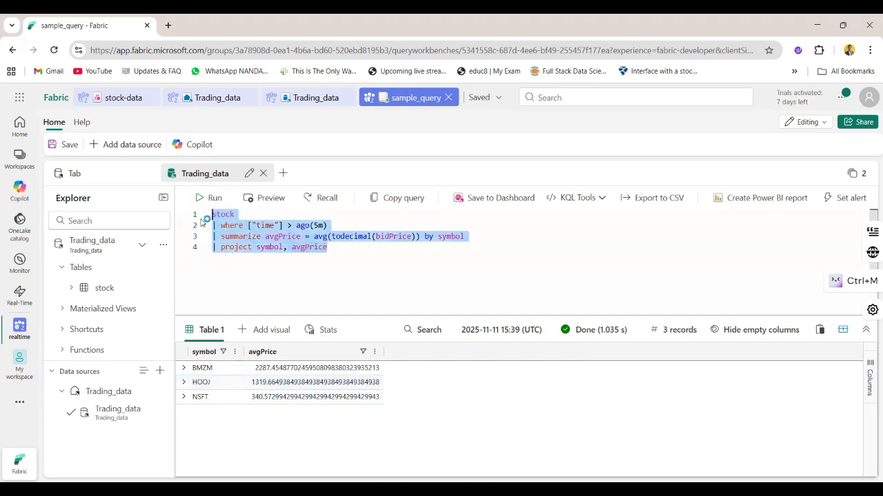
{"action": "left_click", "coordinate": [208, 198]}
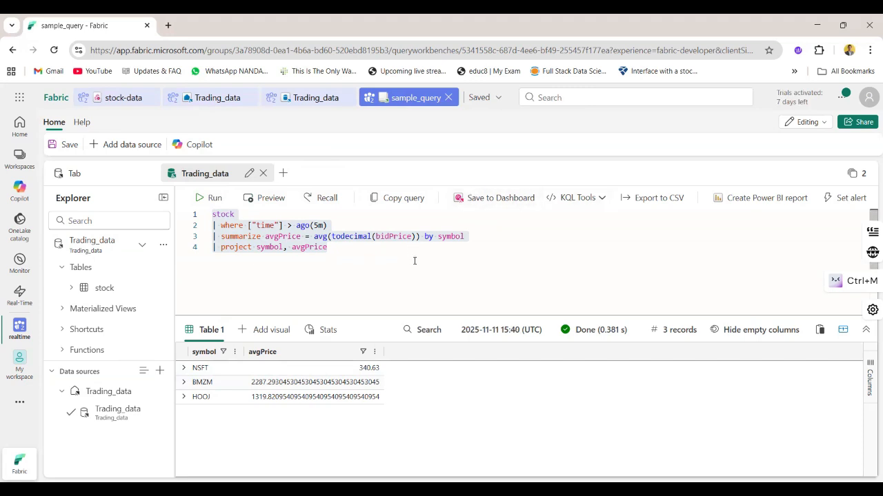
{"action": "left_click", "coordinate": [601, 199]}
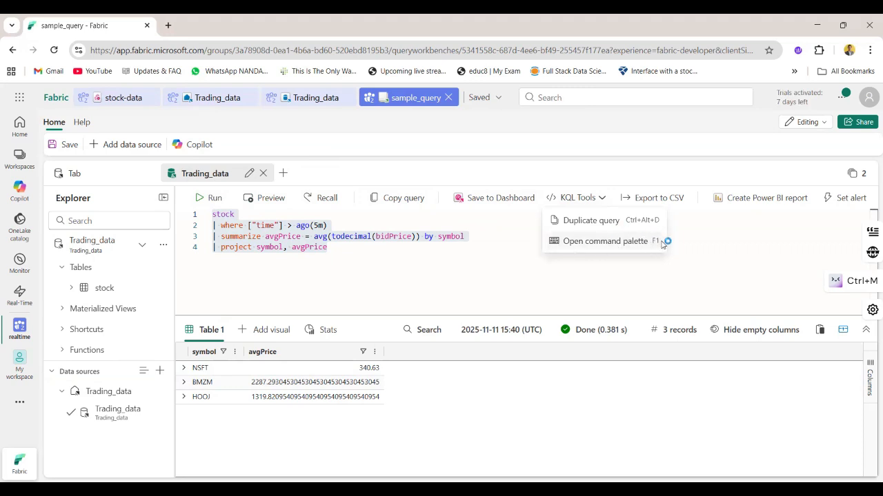
{"action": "left_click", "coordinate": [720, 226]}
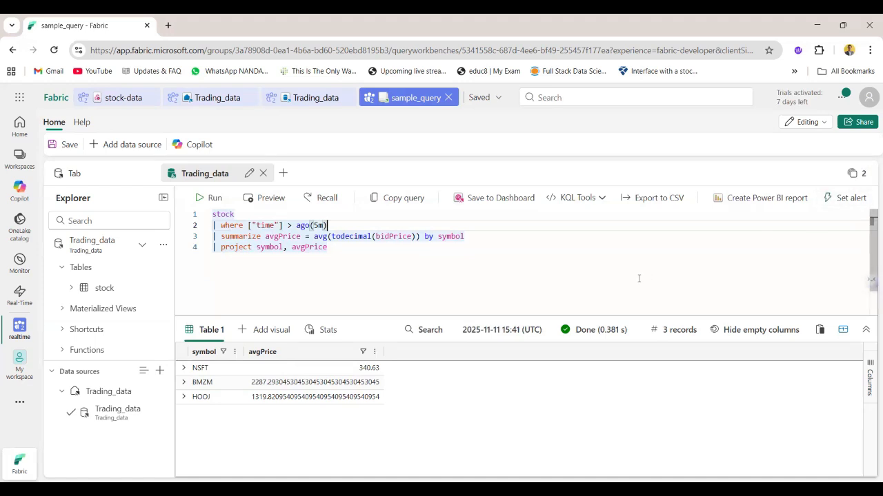
Set up pinning the entire average price query to a new dashboard named Stock Dashboard
{"action": "left_click", "coordinate": [481, 260]}
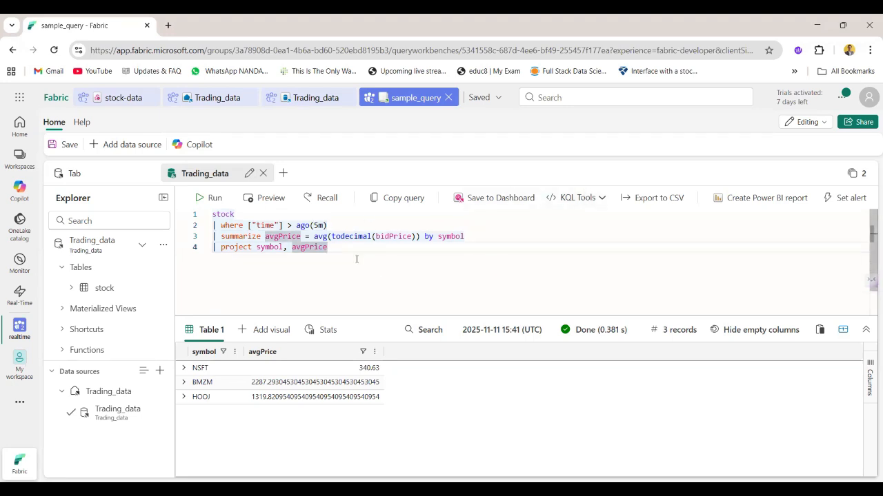
{"action": "key", "text": "ctrl+a"}
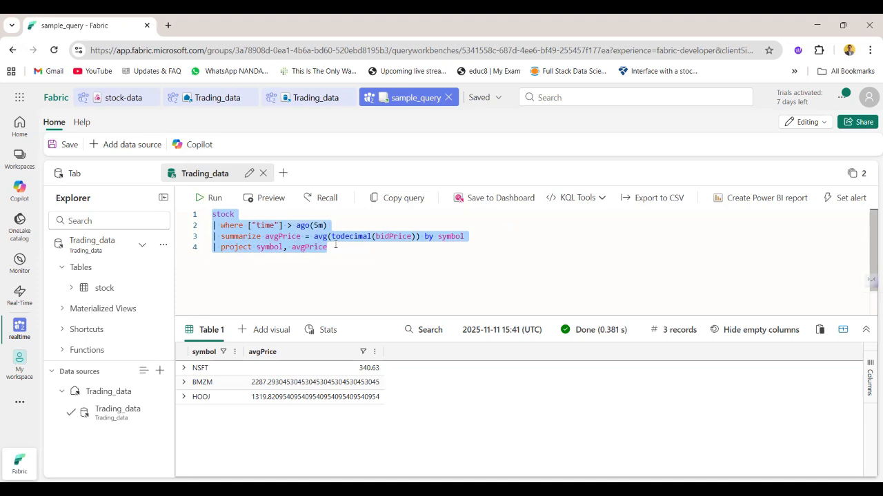
{"action": "left_click", "coordinate": [498, 200]}
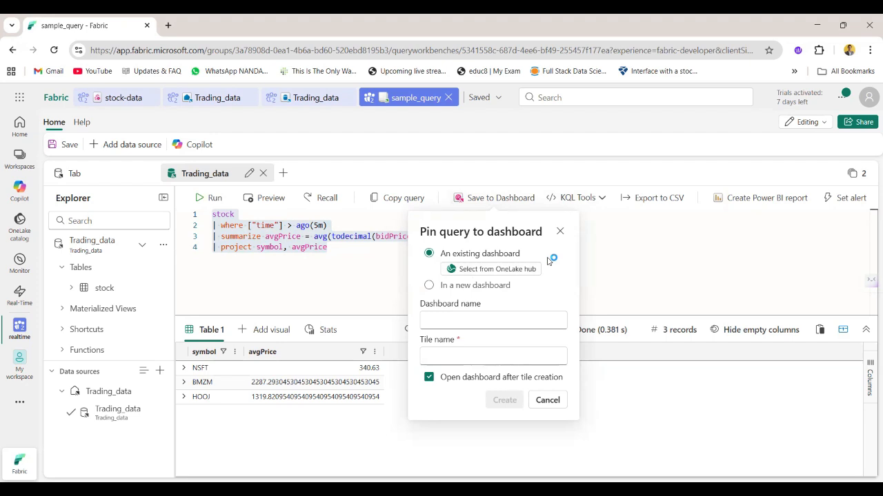
{"action": "left_click", "coordinate": [500, 290]}
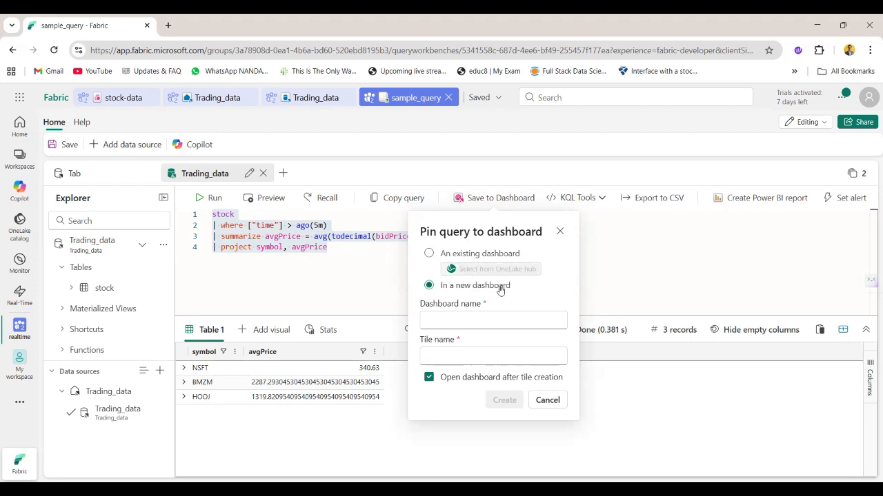
{"action": "left_click", "coordinate": [476, 322]}
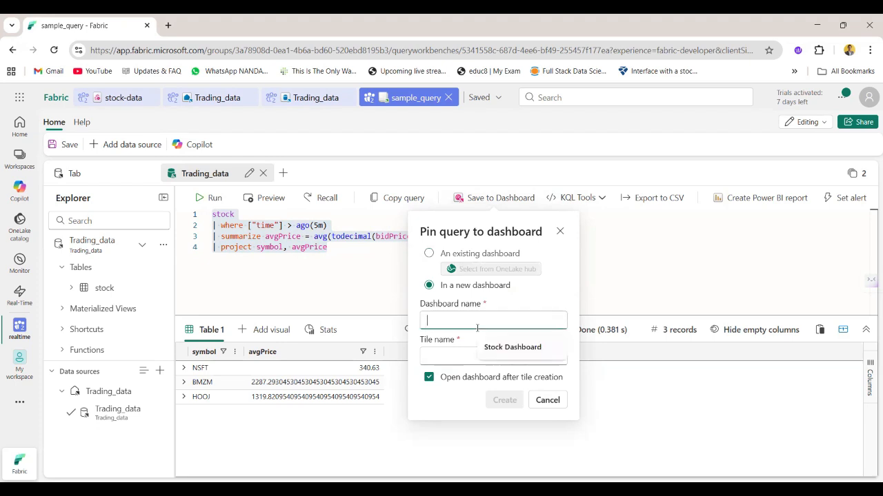
{"action": "type", "text": "Stock Dashboard"}
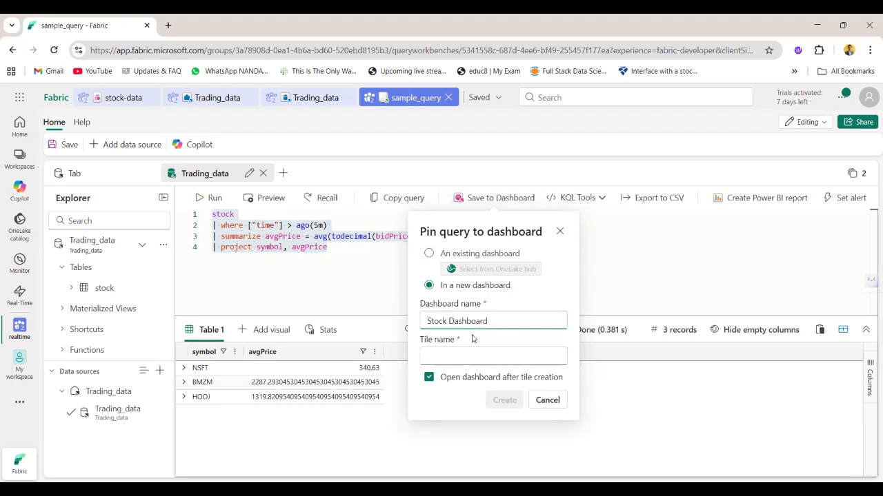
Name the tile Average Price, create the dashboard with it and check the tile on the opened dashboard
{"action": "left_click", "coordinate": [477, 358]}
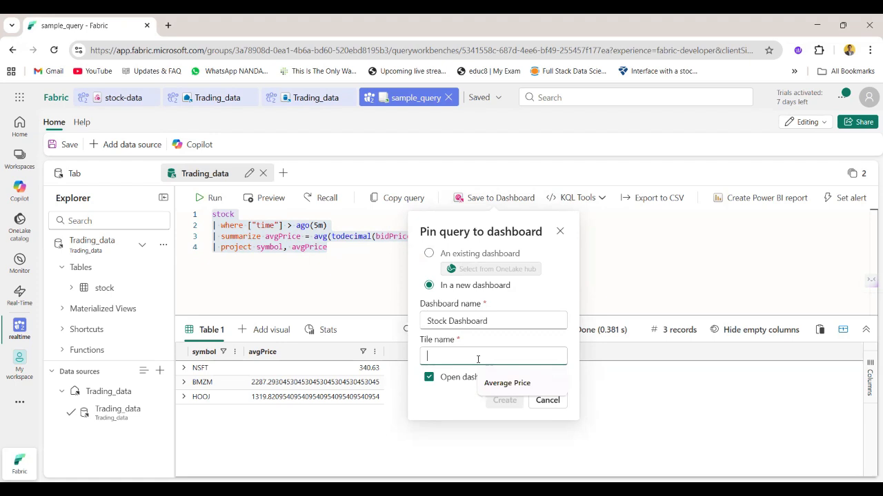
{"action": "left_click", "coordinate": [508, 382]}
{"action": "left_click_drag", "start_coordinate": [505, 358], "coordinate": [414, 355]}
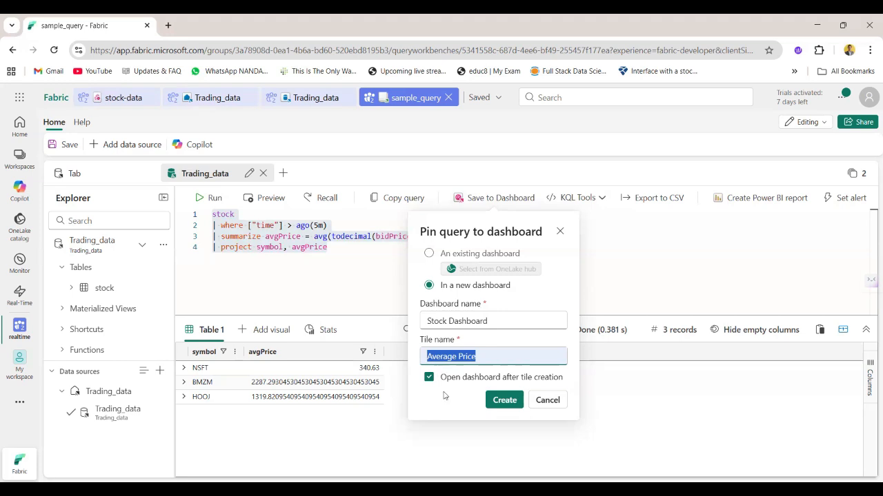
{"action": "left_click", "coordinate": [499, 407]}
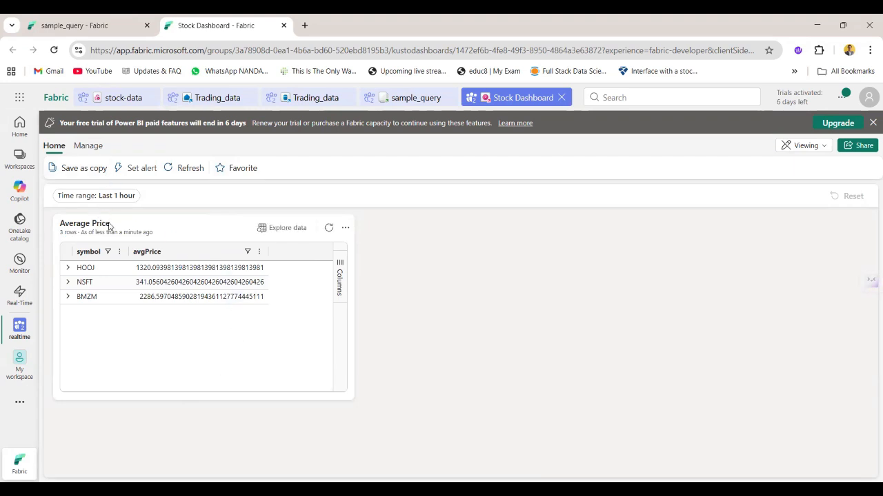
{"action": "left_click_drag", "start_coordinate": [112, 223], "coordinate": [56, 226]}
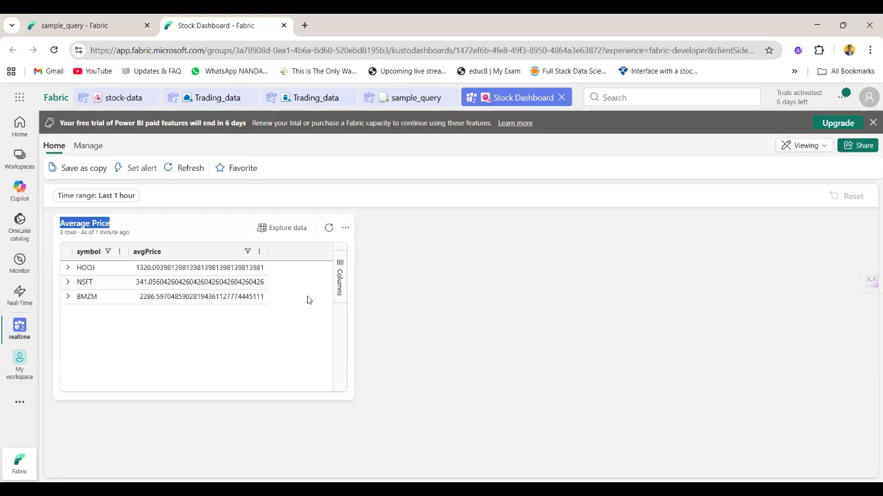
Switch the Stock Dashboard from viewing to editing mode and dismiss the trial expiry banner
{"action": "left_click", "coordinate": [826, 147]}
{"action": "left_click", "coordinate": [737, 173]}
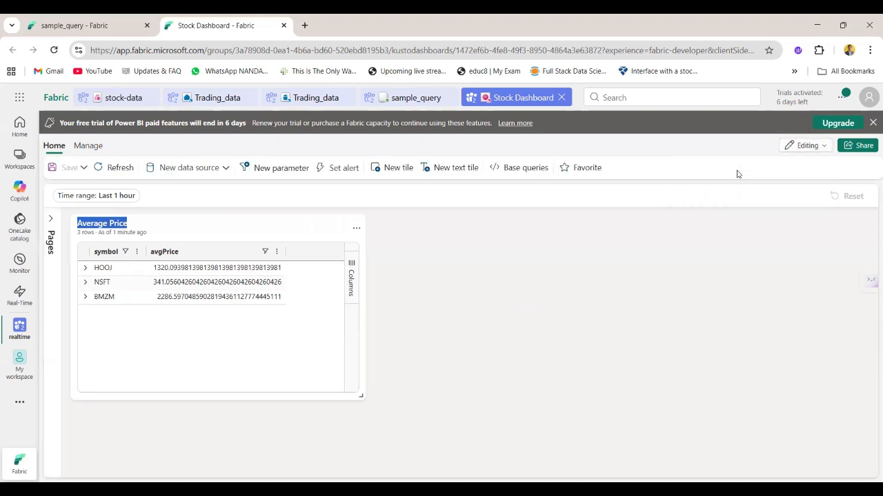
{"action": "left_click", "coordinate": [873, 123]}
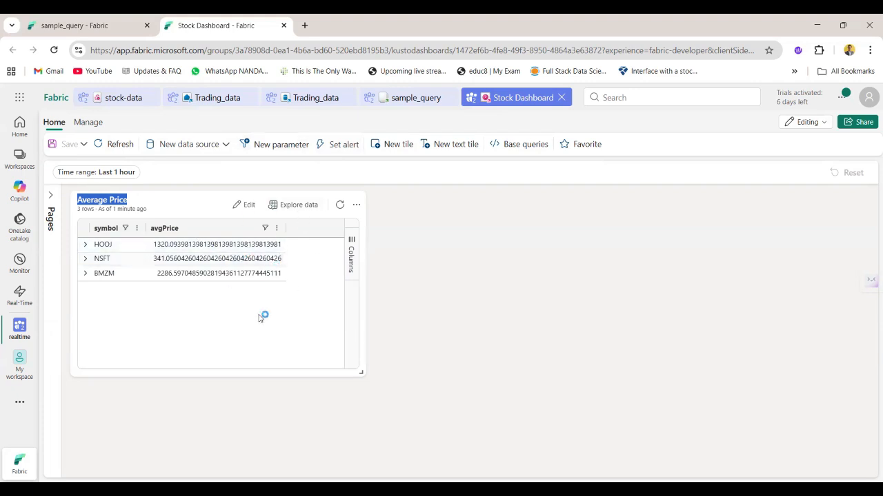
{"action": "left_click", "coordinate": [400, 146]}
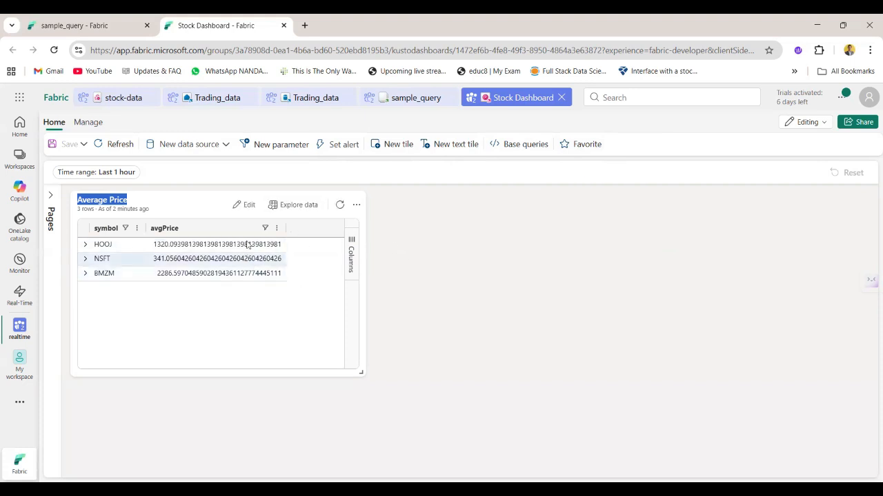
Open the Average Price tile for editing and change its visual type from Table to Column chart
{"action": "left_click", "coordinate": [247, 206]}
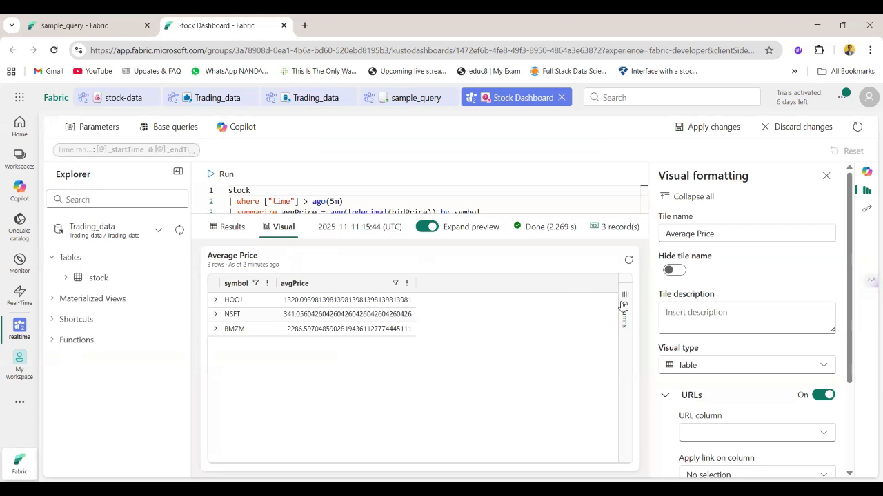
{"action": "left_click", "coordinate": [625, 306]}
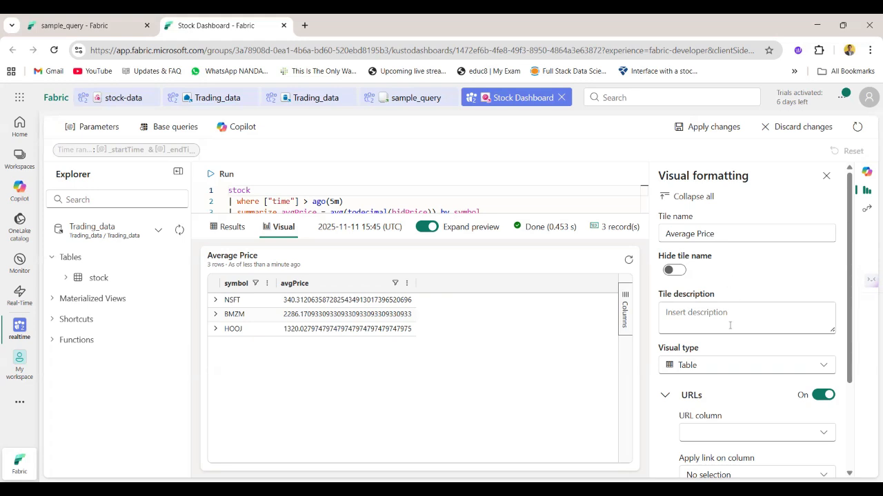
{"action": "scroll", "coordinate": [729, 325], "scroll_direction": "down", "scroll_amount": 2}
{"action": "scroll", "coordinate": [740, 245], "scroll_direction": "up", "scroll_amount": 2}
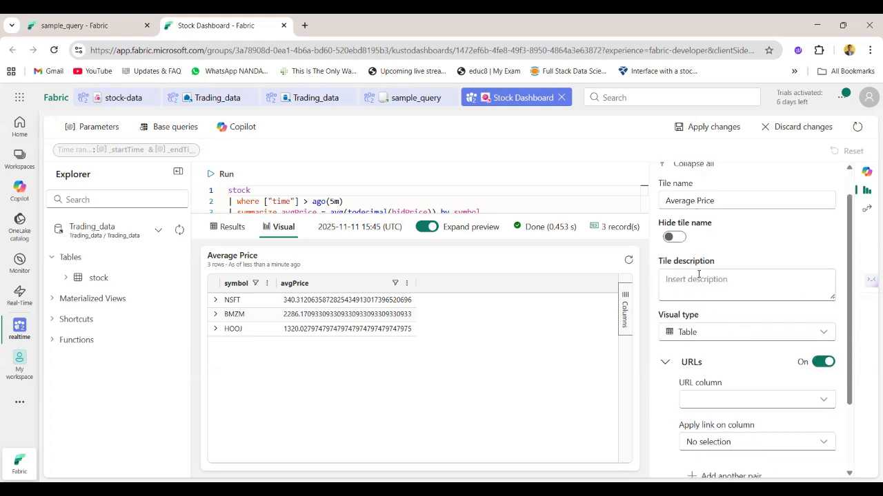
{"action": "scroll", "coordinate": [743, 332], "scroll_direction": "down", "scroll_amount": 3}
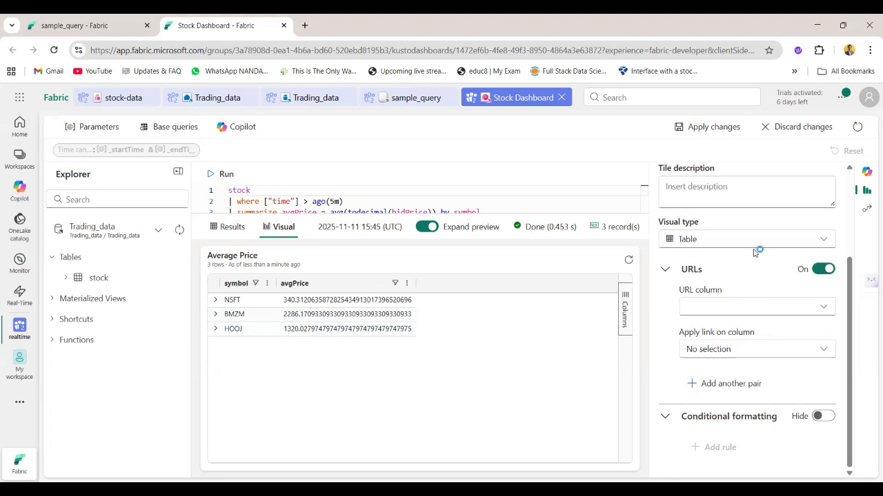
{"action": "left_click", "coordinate": [756, 242]}
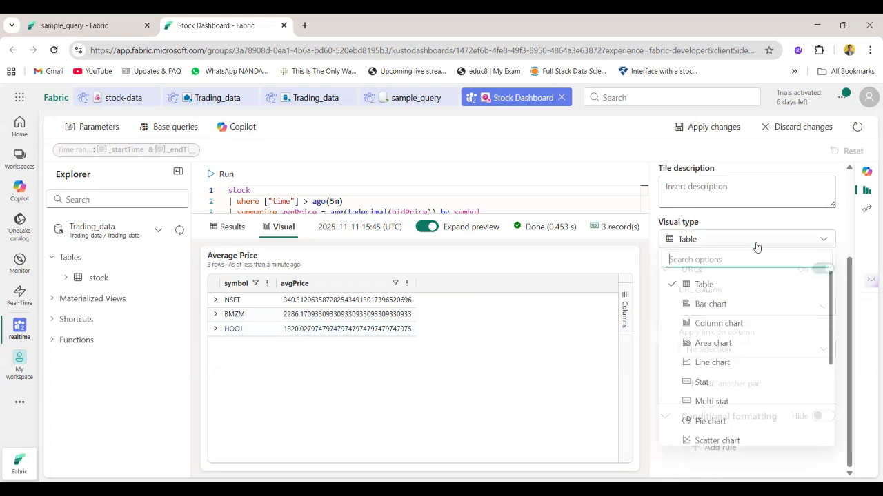
{"action": "left_click", "coordinate": [769, 325]}
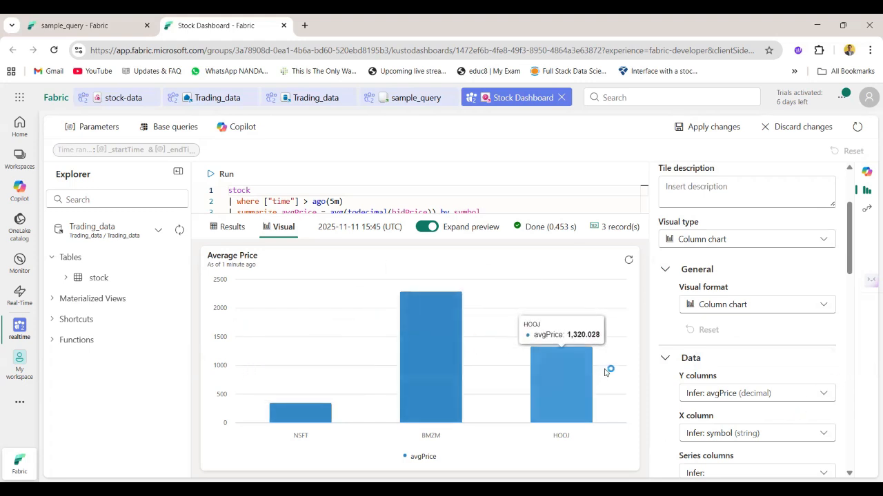
Review the column chart's formatting options, including its data columns, legend and Y axis settings
{"action": "scroll", "coordinate": [672, 394], "scroll_direction": "down", "scroll_amount": 1}
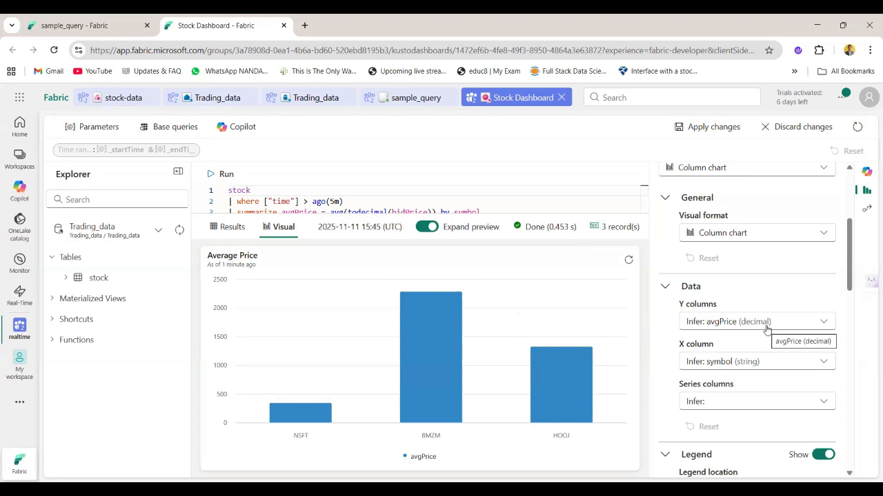
{"action": "scroll", "coordinate": [758, 355], "scroll_direction": "down", "scroll_amount": 2}
{"action": "scroll", "coordinate": [760, 361], "scroll_direction": "down", "scroll_amount": 2}
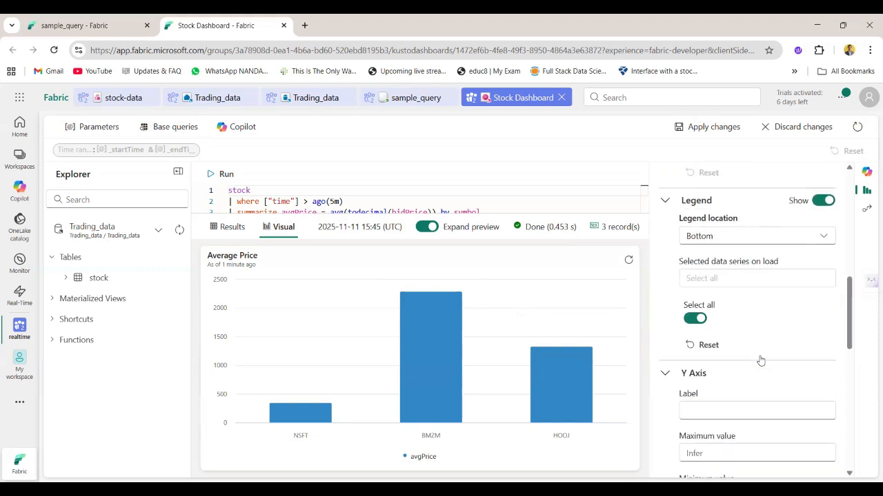
{"action": "scroll", "coordinate": [757, 354], "scroll_direction": "down", "scroll_amount": 3}
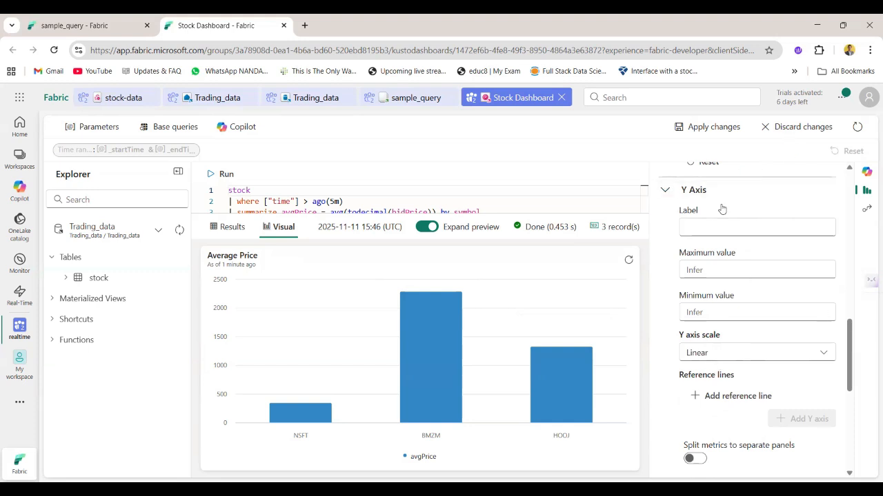
{"action": "scroll", "coordinate": [731, 412], "scroll_direction": "down", "scroll_amount": 4}
{"action": "scroll", "coordinate": [731, 411], "scroll_direction": "up", "scroll_amount": 8}
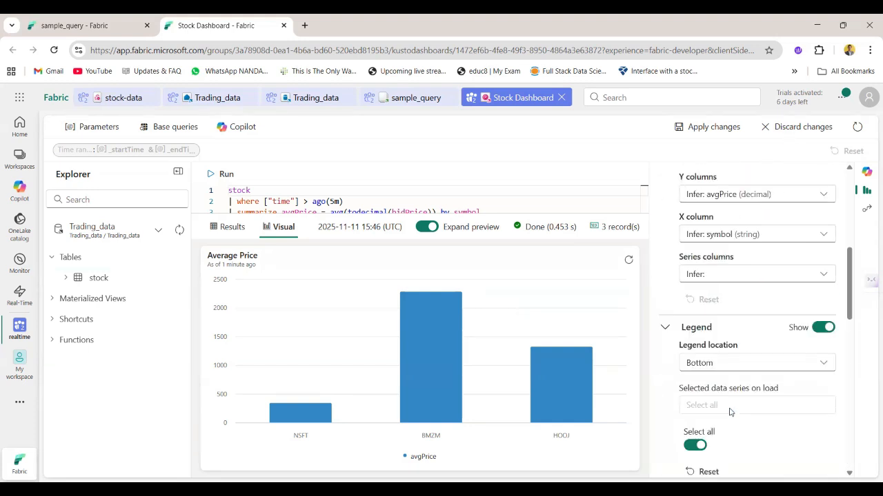
{"action": "scroll", "coordinate": [731, 412], "scroll_direction": "up", "scroll_amount": 1}
{"action": "scroll", "coordinate": [517, 193], "scroll_direction": "down", "scroll_amount": 2}
{"action": "scroll", "coordinate": [518, 193], "scroll_direction": "up", "scroll_amount": 3}
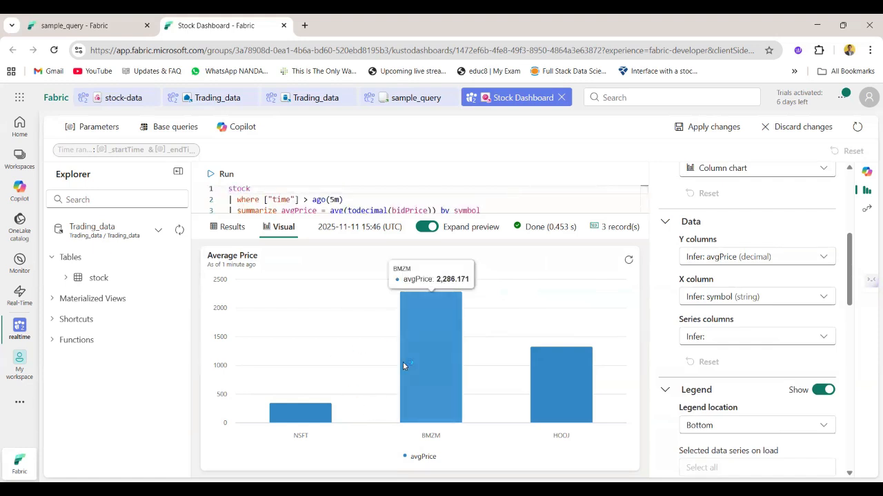
{"action": "scroll", "coordinate": [769, 331], "scroll_direction": "up", "scroll_amount": 4}
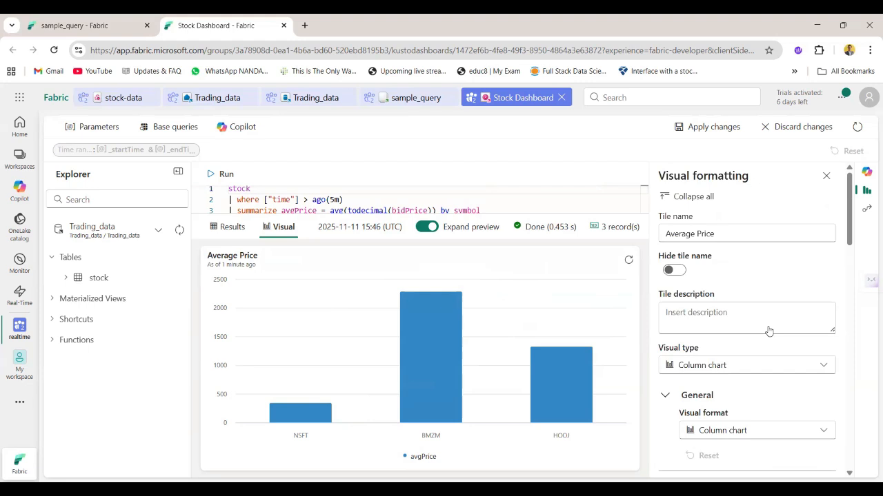
Apply the chart changes to the Average Price tile and refresh the tile's data twice on the dashboard
{"action": "left_click", "coordinate": [734, 127]}
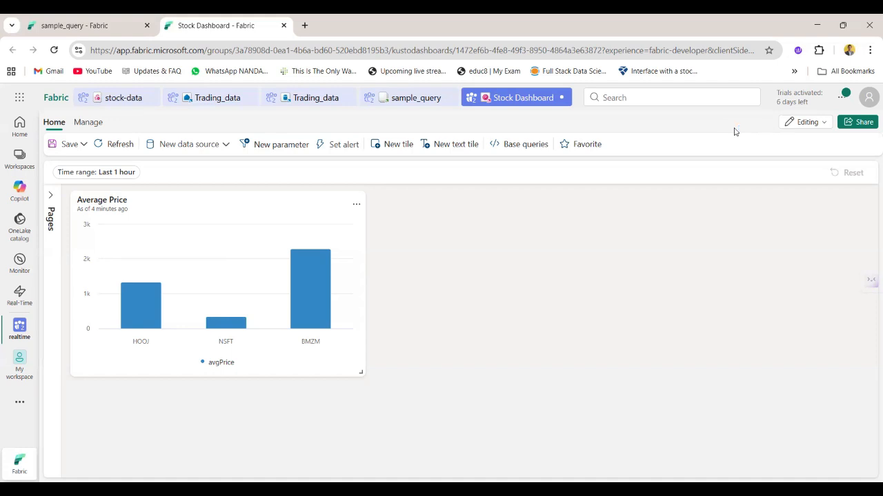
{"action": "mouse_move", "coordinate": [347, 241]}
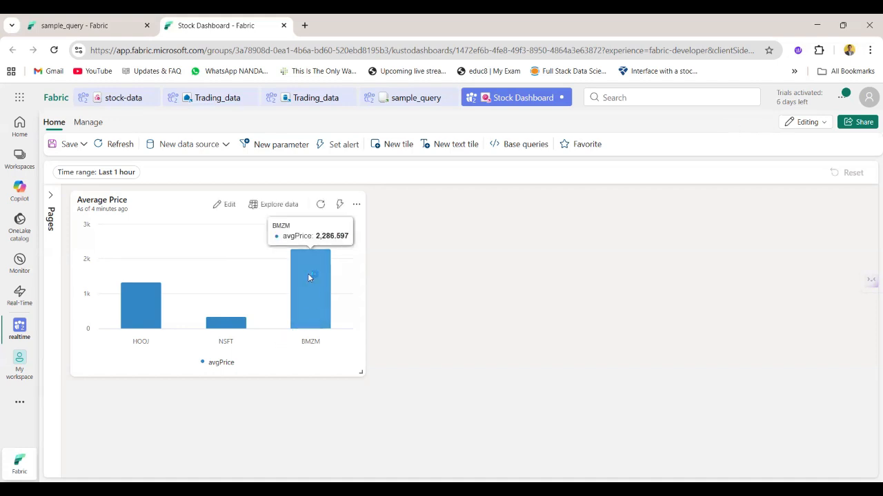
{"action": "left_click", "coordinate": [319, 205]}
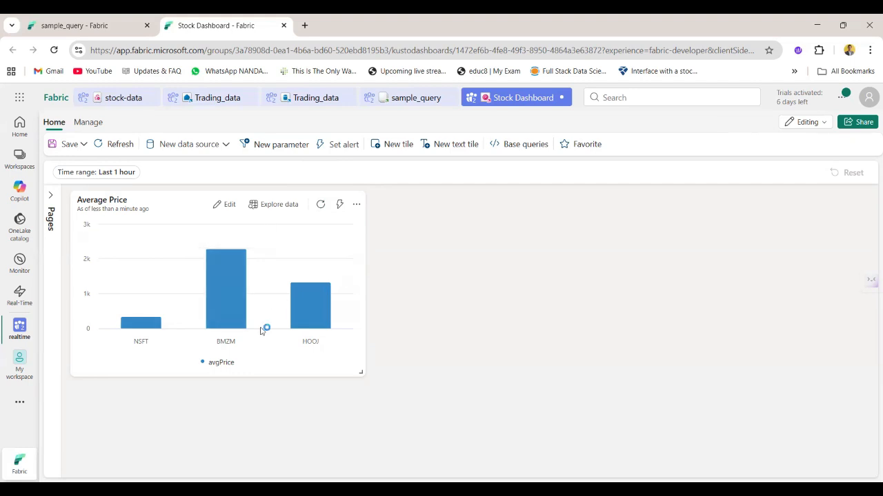
{"action": "left_click", "coordinate": [321, 205]}
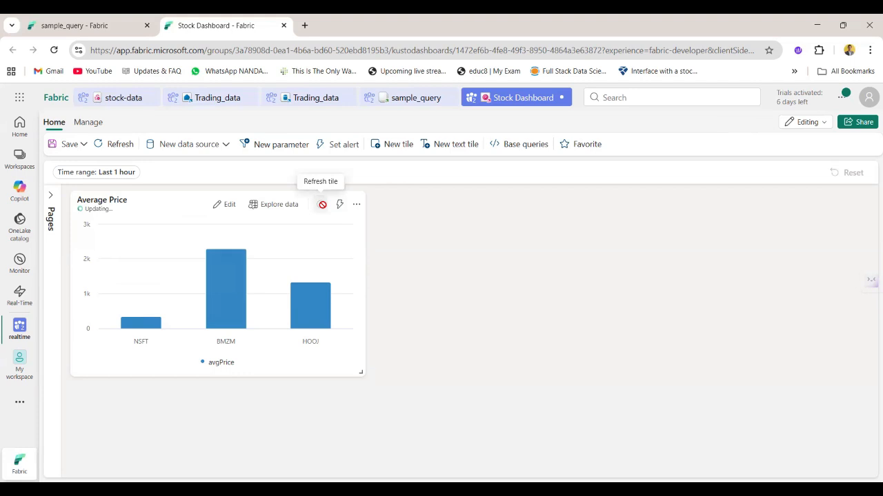
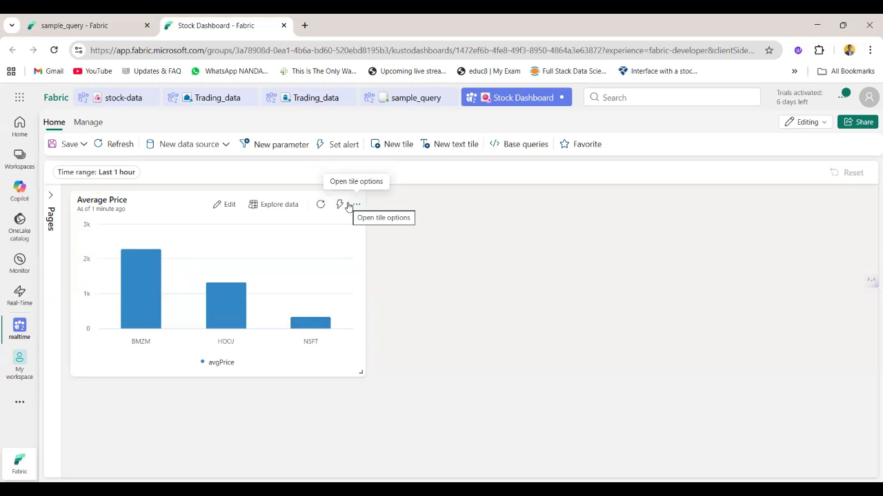
Start a new alert on the Average Price tile and keep its query running every 5 minutes
{"action": "left_click", "coordinate": [348, 148]}
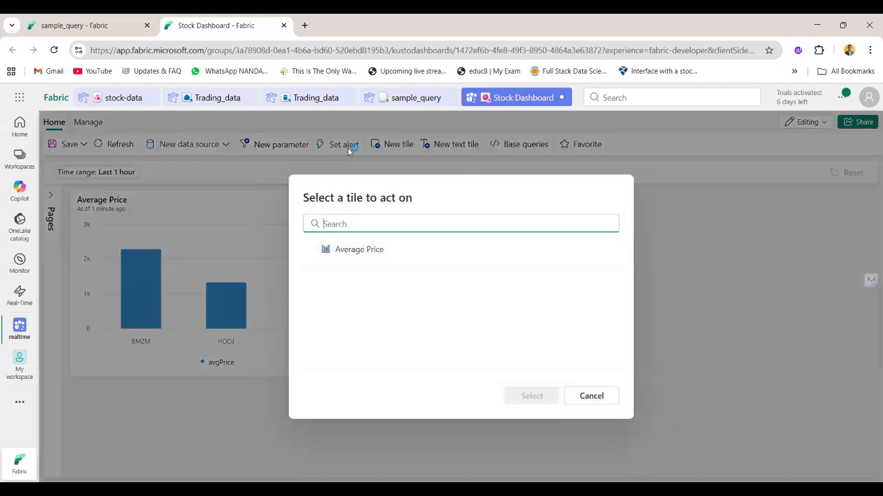
{"action": "left_click", "coordinate": [354, 255]}
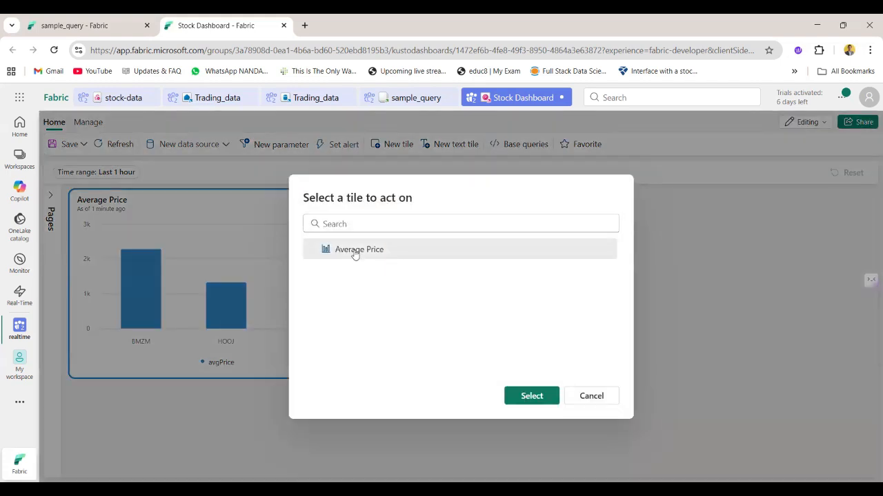
{"action": "left_click", "coordinate": [538, 397]}
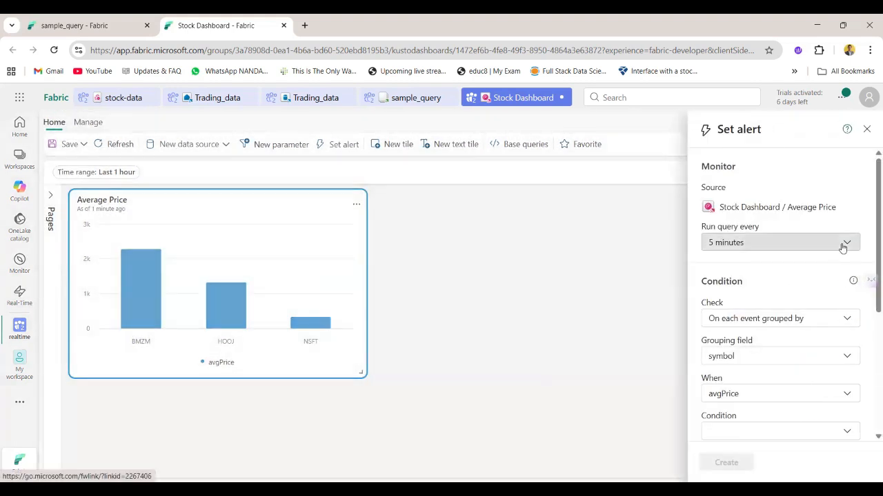
{"action": "left_click", "coordinate": [842, 247]}
{"action": "left_click", "coordinate": [842, 248]}
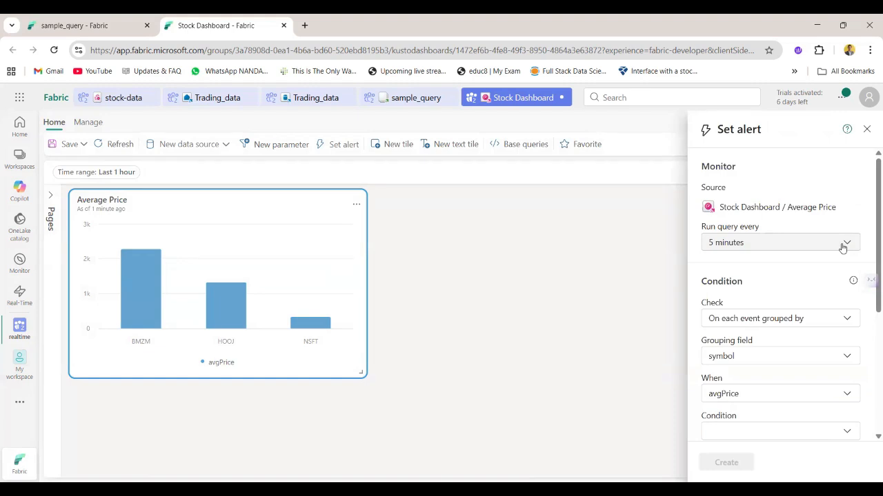
{"action": "left_click", "coordinate": [759, 248]}
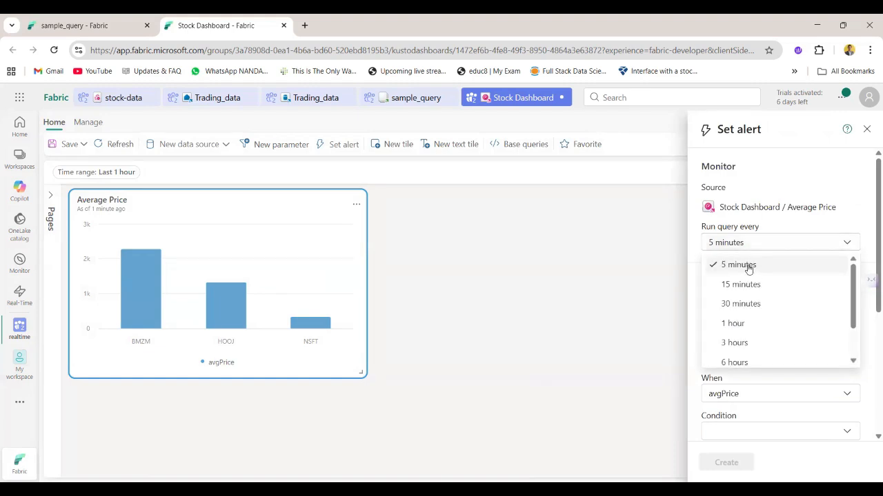
{"action": "left_click", "coordinate": [748, 266]}
Set the alert condition to trigger when avgPrice increases by 999
{"action": "scroll", "coordinate": [749, 266], "scroll_direction": "down", "scroll_amount": 2}
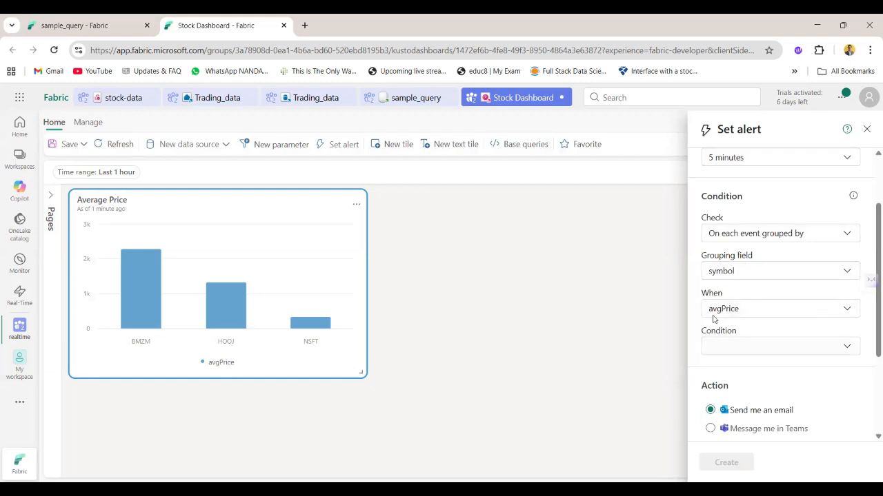
{"action": "left_click", "coordinate": [743, 344]}
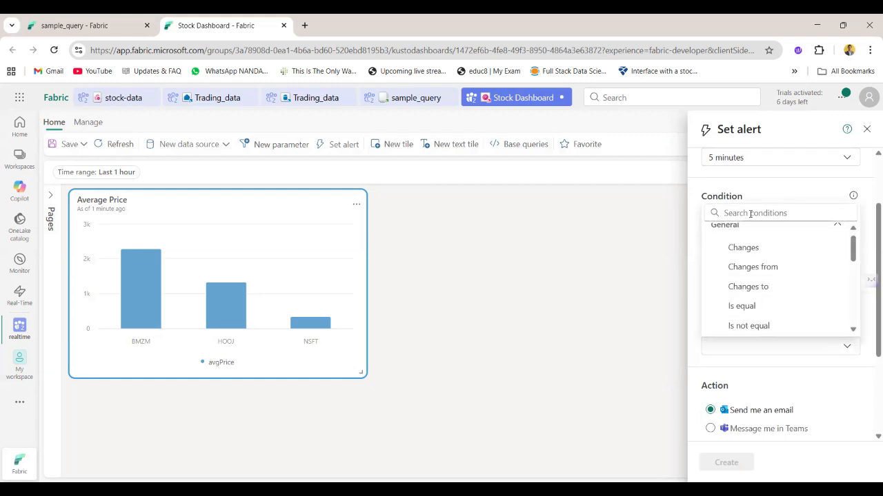
{"action": "type", "text": "in"}
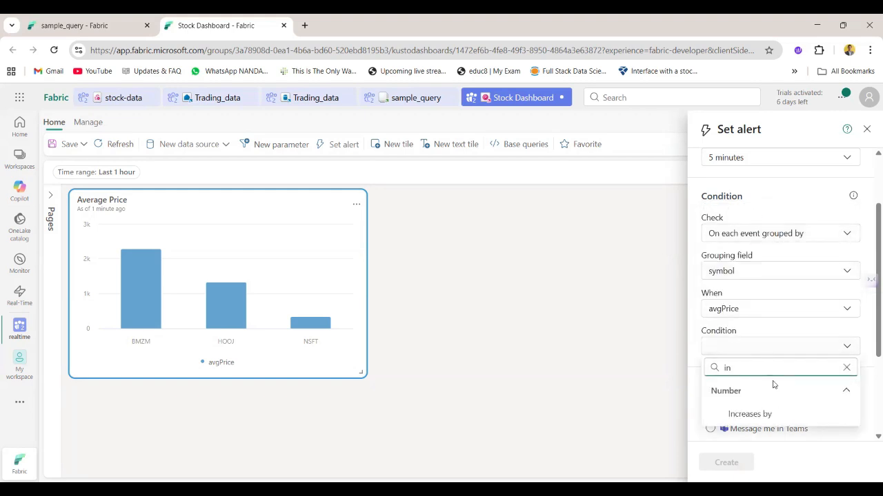
{"action": "key", "text": "BackSpace"}
{"action": "key", "text": "BackSpace"}
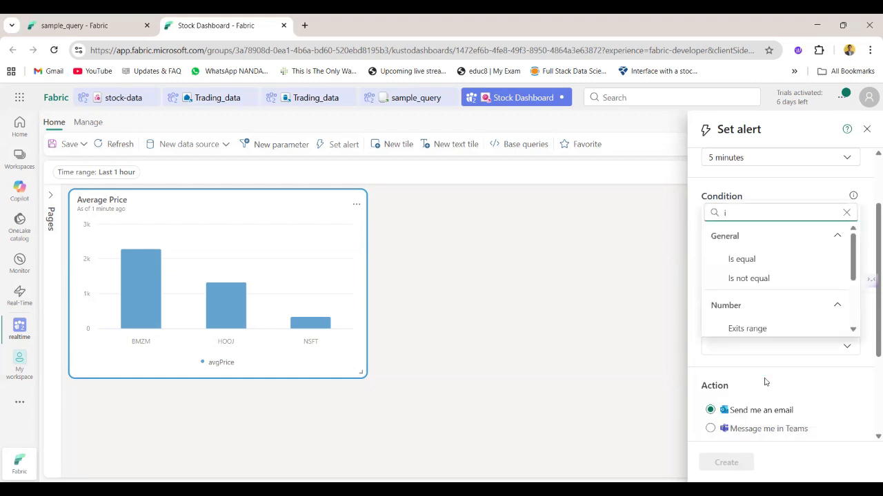
{"action": "scroll", "coordinate": [766, 275], "scroll_direction": "down", "scroll_amount": 6}
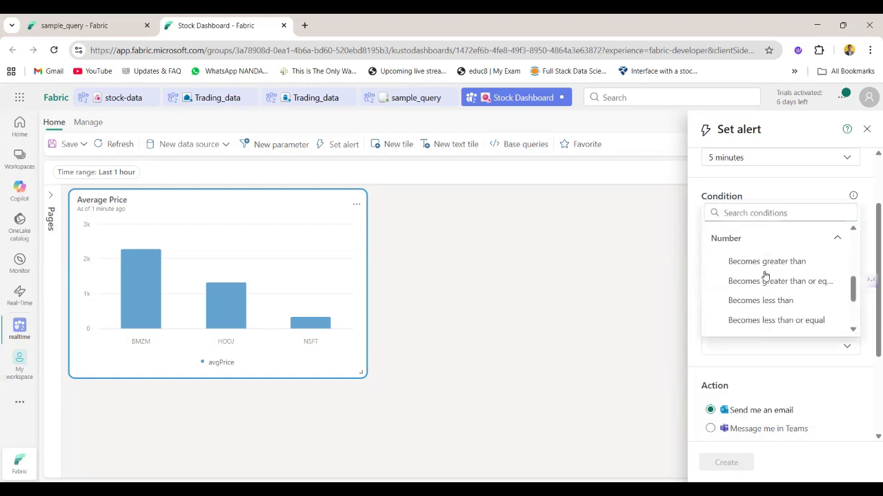
{"action": "left_click", "coordinate": [747, 215]}
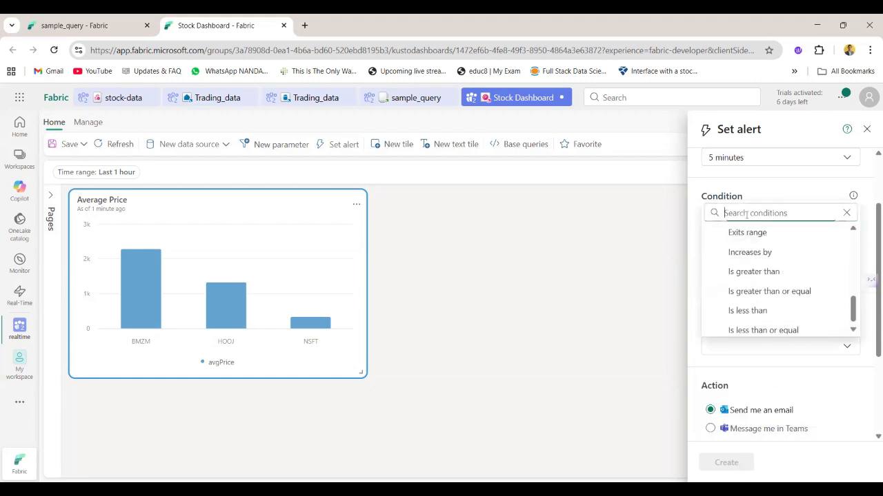
{"action": "type", "text": "inc"}
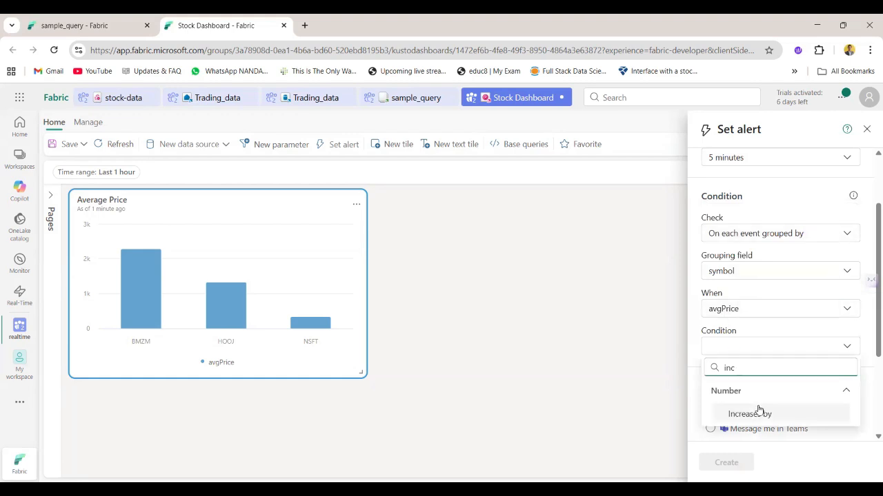
{"action": "left_click", "coordinate": [759, 413]}
{"action": "left_click", "coordinate": [753, 390]}
{"action": "type", "text": "1"}
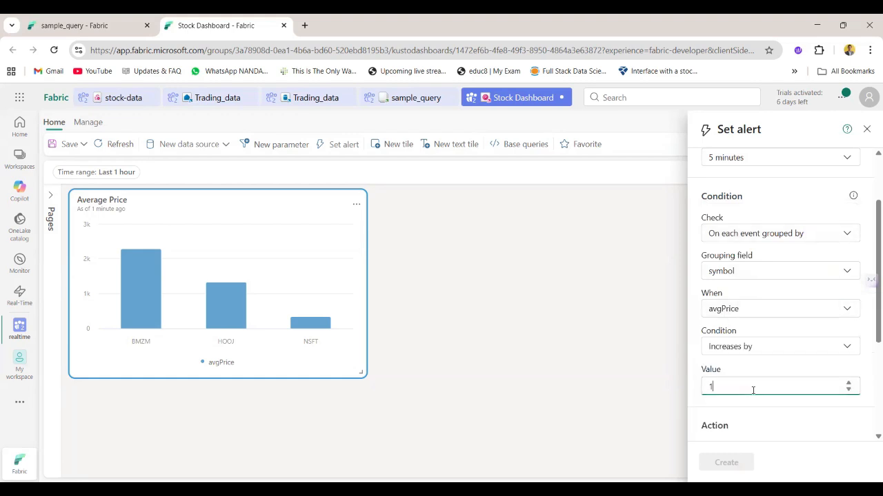
{"action": "type", "text": "000"}
Try the Teams message action for the alert, then set the action to Send me an email
{"action": "scroll", "coordinate": [752, 391], "scroll_direction": "down", "scroll_amount": 2}
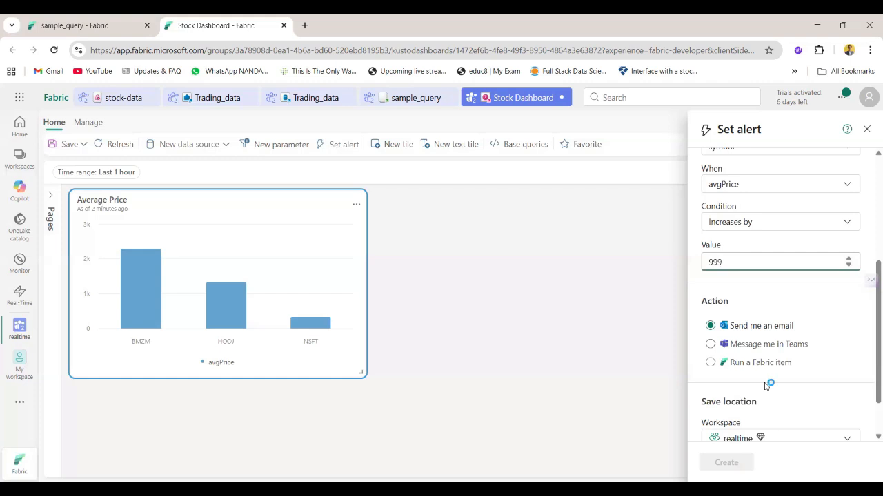
{"action": "left_click", "coordinate": [784, 344]}
{"action": "left_click", "coordinate": [784, 344]}
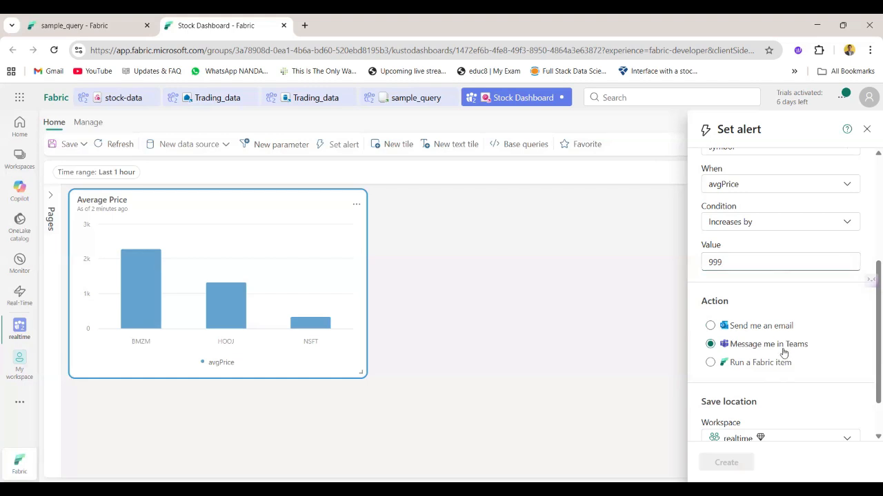
{"action": "left_click", "coordinate": [740, 327]}
Save the alert in the realtime workspace as a new item named Stock_activator and create it
{"action": "scroll", "coordinate": [740, 329], "scroll_direction": "down", "scroll_amount": 1}
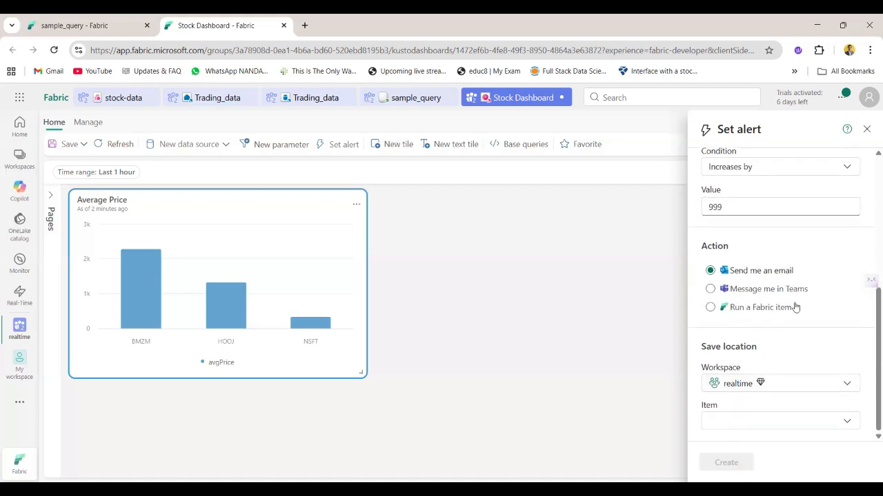
{"action": "left_click", "coordinate": [793, 385]}
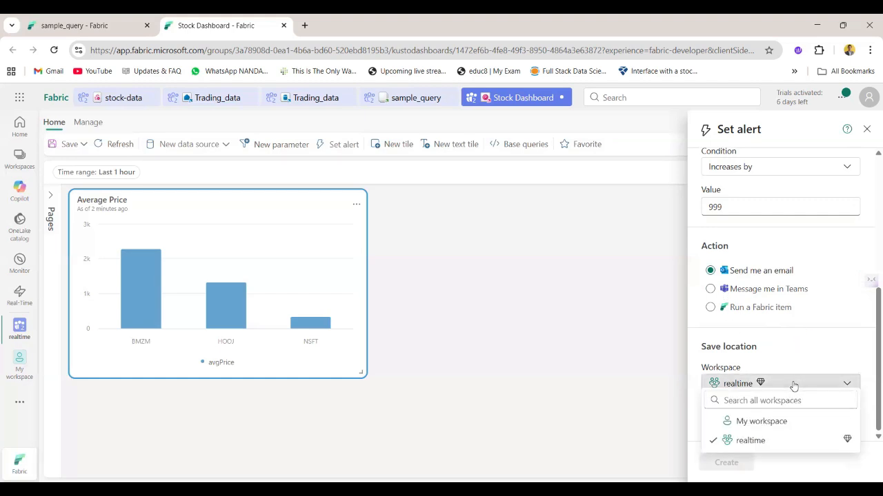
{"action": "left_click", "coordinate": [782, 452]}
{"action": "left_click", "coordinate": [773, 424]}
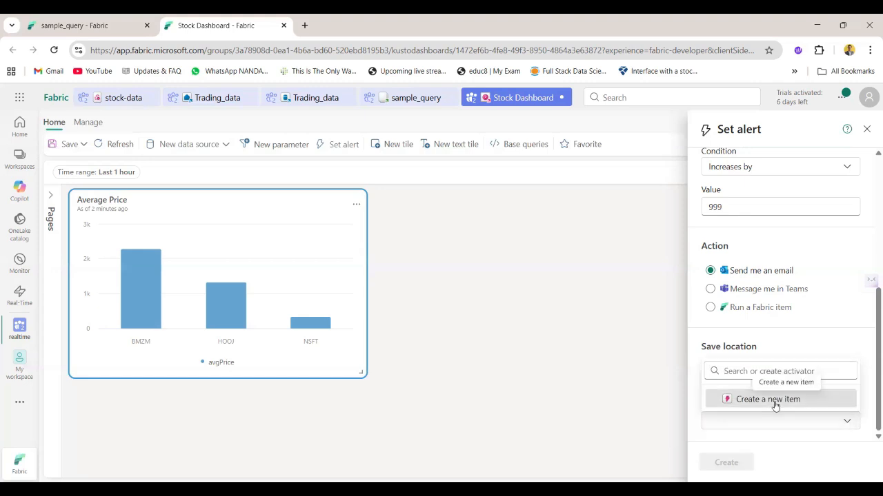
{"action": "left_click", "coordinate": [774, 400]}
{"action": "key", "text": "BackSpace"}
{"action": "key", "text": "BackSpace"}
{"action": "key", "text": "BackSpace"}
{"action": "key", "text": "BackSpace"}
{"action": "key", "text": "BackSpace"}
{"action": "key", "text": "BackSpace"}
{"action": "key", "text": "BackSpace"}
{"action": "key", "text": "BackSpace"}
{"action": "key", "text": "BackSpace"}
{"action": "key", "text": "BackSpace"}
{"action": "key", "text": "BackSpace"}
{"action": "key", "text": "BackSpace"}
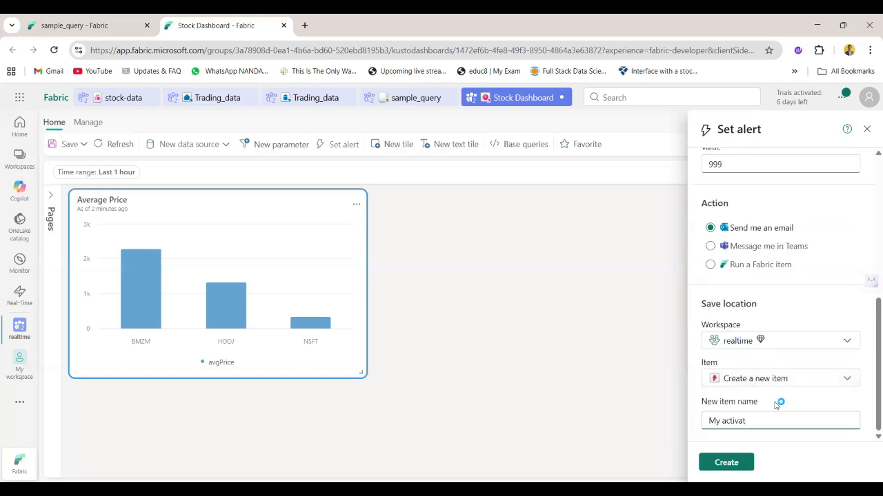
{"action": "type", "text": "Stock_activator"}
{"action": "left_click", "coordinate": [739, 464]}
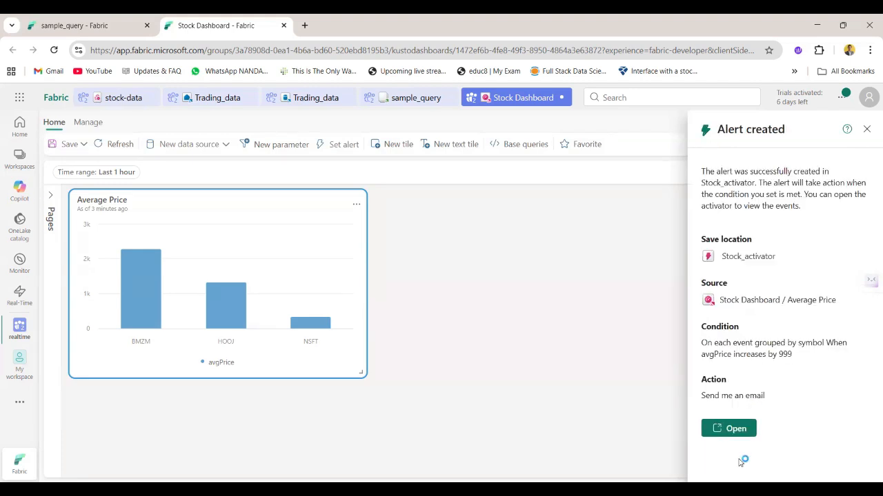
View the signed-in account's profile details, then close them and the alert confirmation
{"action": "left_click", "coordinate": [869, 97]}
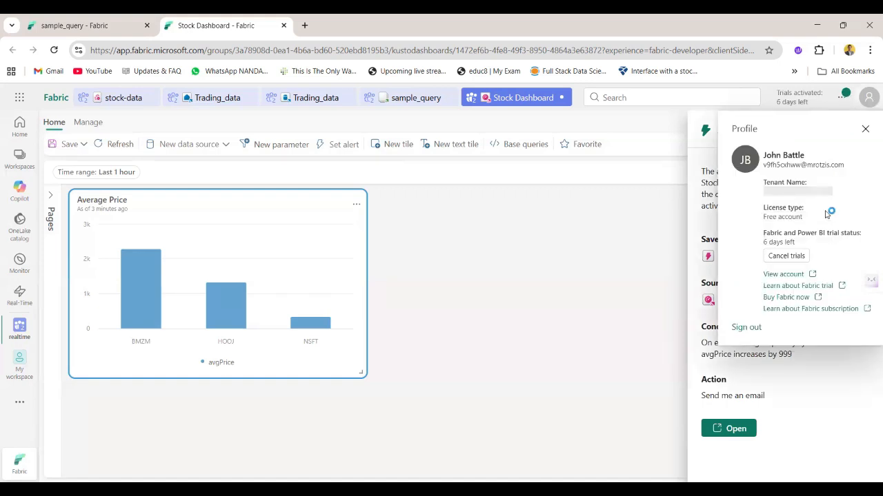
{"action": "left_click", "coordinate": [869, 97]}
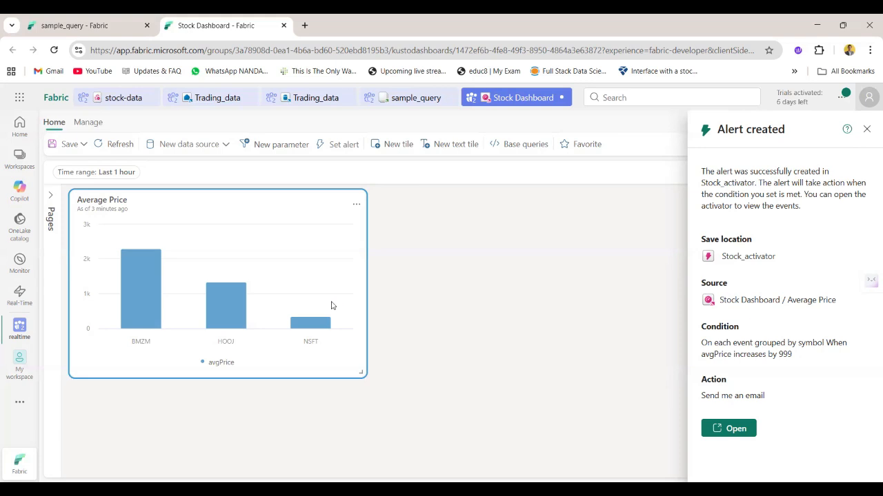
{"action": "left_click", "coordinate": [867, 128]}
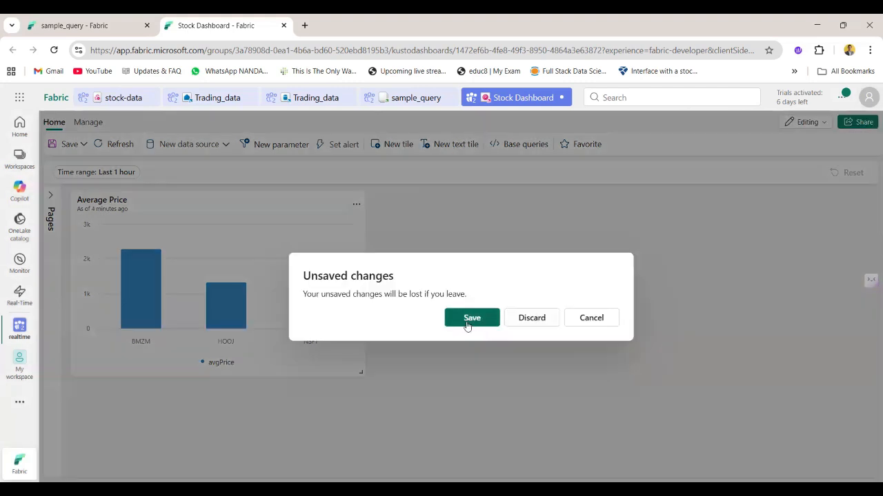
Save the pending dashboard changes and open the Stock_activator item from the realtime workspace
{"action": "left_click", "coordinate": [467, 322]}
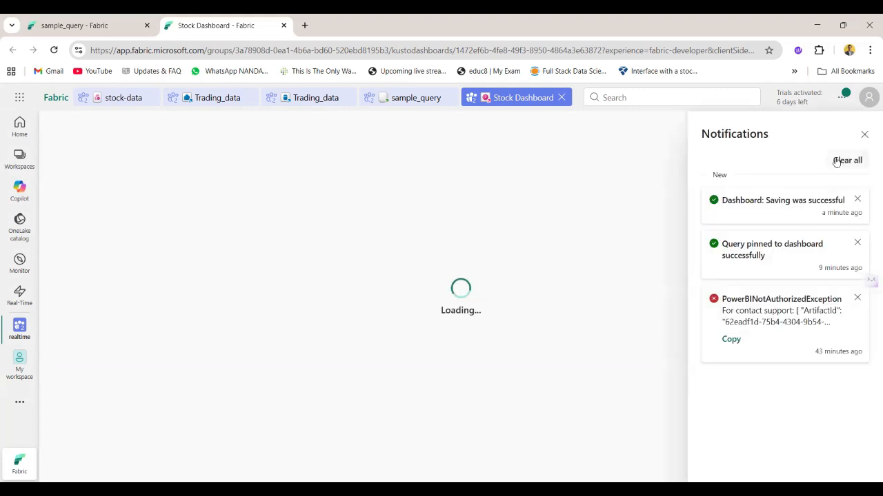
{"action": "left_click", "coordinate": [445, 274]}
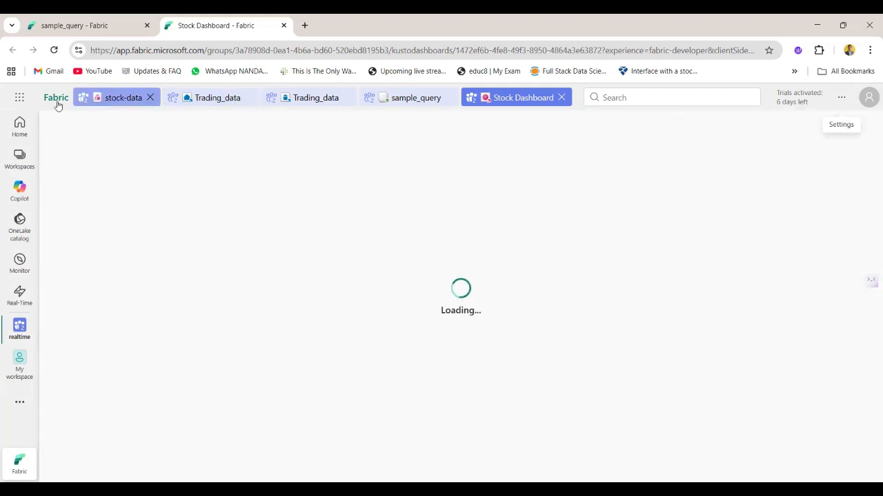
{"action": "left_click", "coordinate": [20, 326]}
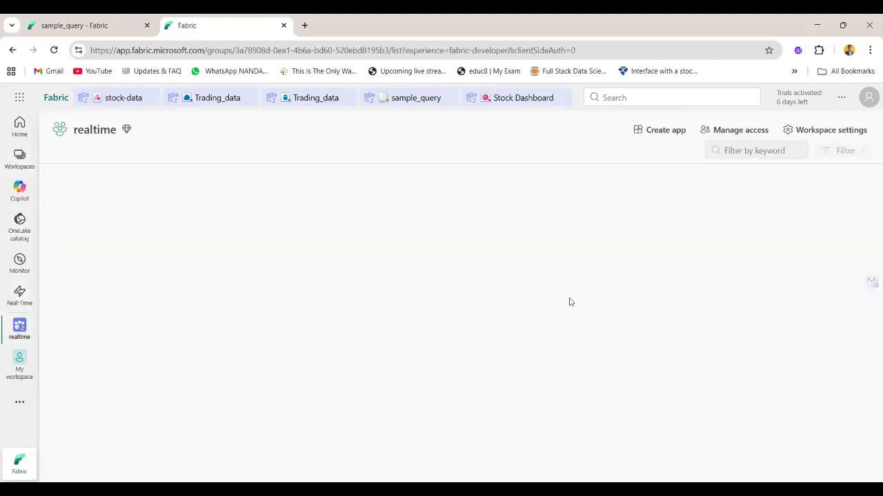
{"action": "left_click_drag", "start_coordinate": [459, 335], "coordinate": [494, 223]}
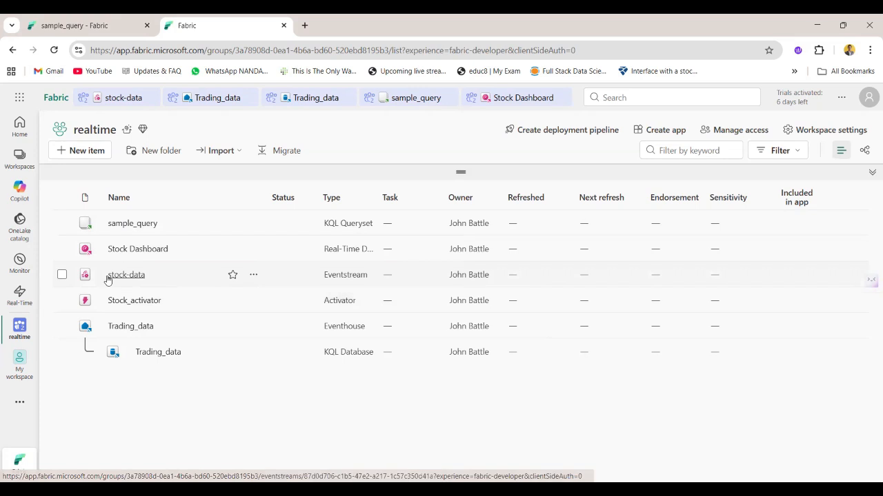
{"action": "left_click", "coordinate": [155, 300]}
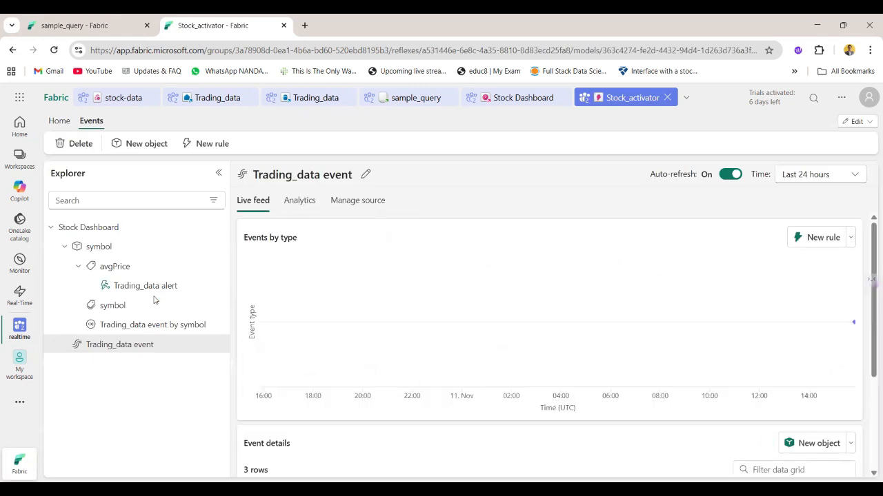
Examine the Trading_data event's live feed, including each event's time, ID, source, average price, symbol and ingestion time
{"action": "mouse_move", "coordinate": [706, 350]}
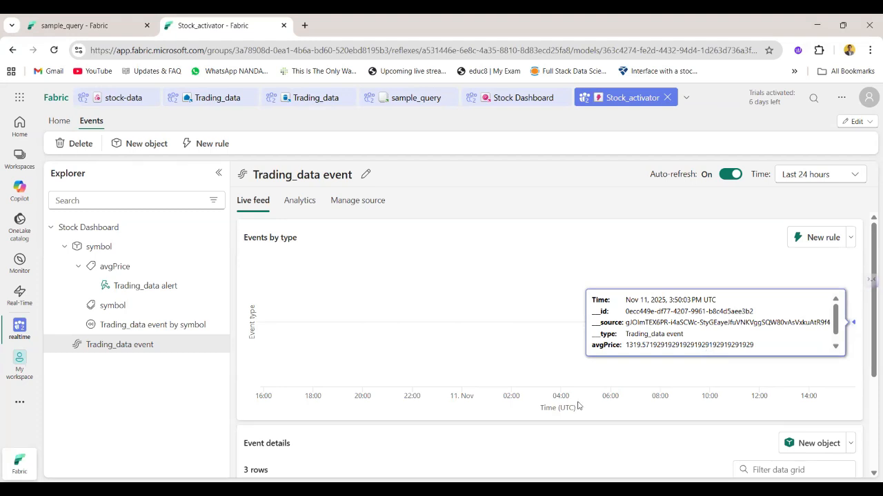
{"action": "scroll", "coordinate": [551, 426], "scroll_direction": "down", "scroll_amount": 1}
{"action": "scroll", "coordinate": [552, 425], "scroll_direction": "down", "scroll_amount": 2}
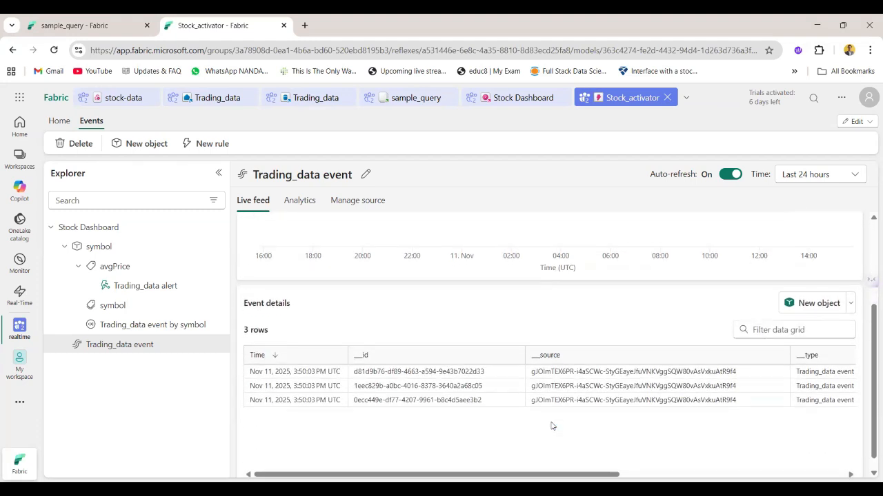
{"action": "scroll", "coordinate": [456, 400], "scroll_direction": "right", "scroll_amount": 6}
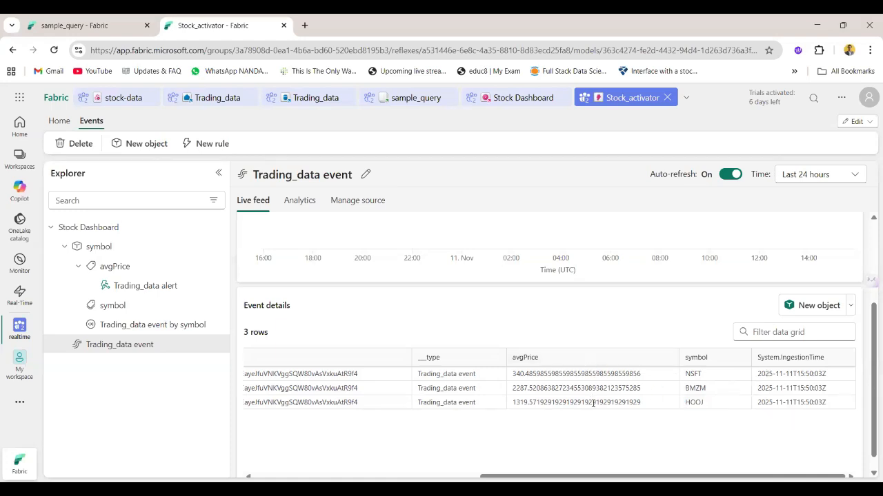
{"action": "scroll", "coordinate": [582, 420], "scroll_direction": "left", "scroll_amount": 6}
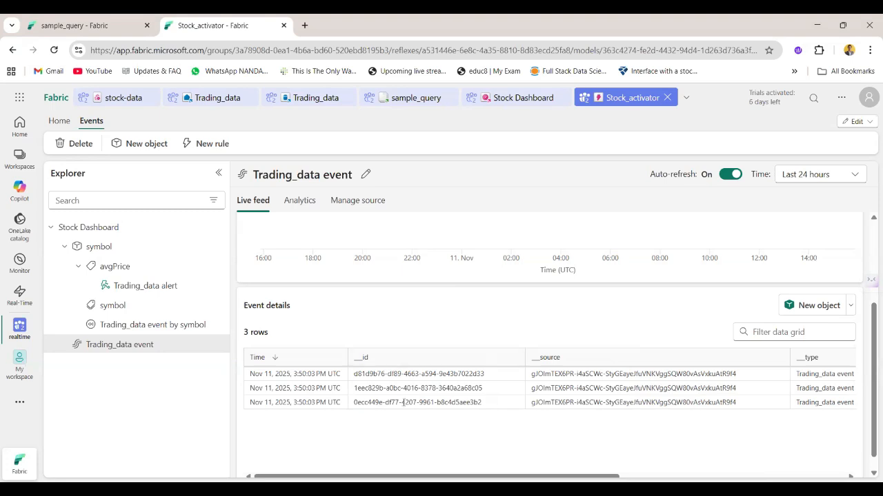
{"action": "scroll", "coordinate": [491, 432], "scroll_direction": "right", "scroll_amount": 3}
{"action": "scroll", "coordinate": [490, 433], "scroll_direction": "right", "scroll_amount": 3}
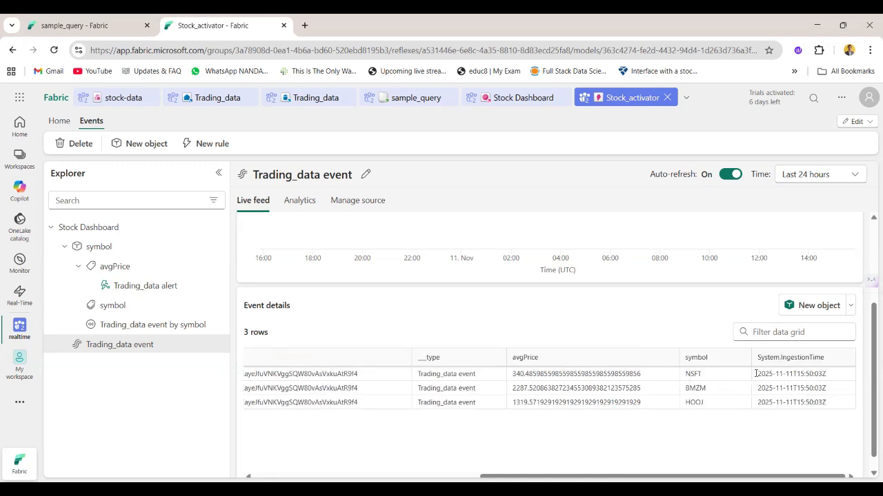
{"action": "double_click", "coordinate": [571, 374]}
{"action": "scroll", "coordinate": [571, 376], "scroll_direction": "left", "scroll_amount": 5}
{"action": "scroll", "coordinate": [572, 375], "scroll_direction": "right", "scroll_amount": 3}
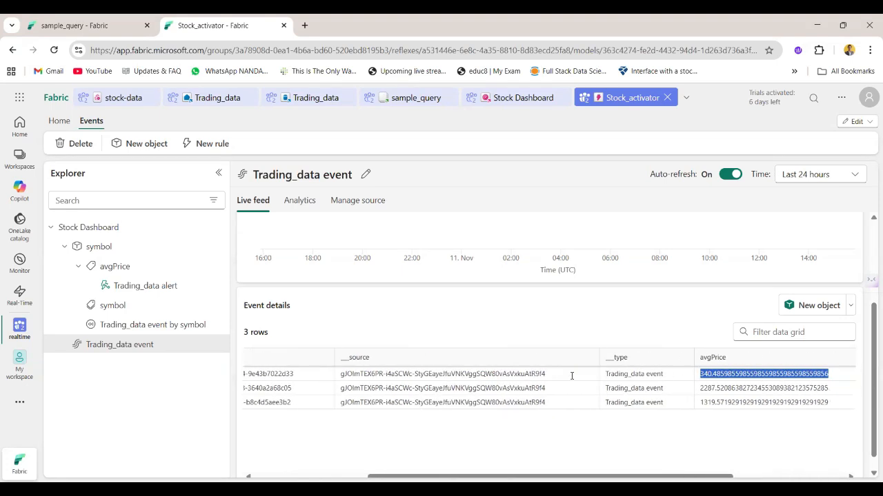
Check the average price values in the event details and review the Trading_data alert rule's monitored attribute, condition and email action
{"action": "double_click", "coordinate": [713, 387]}
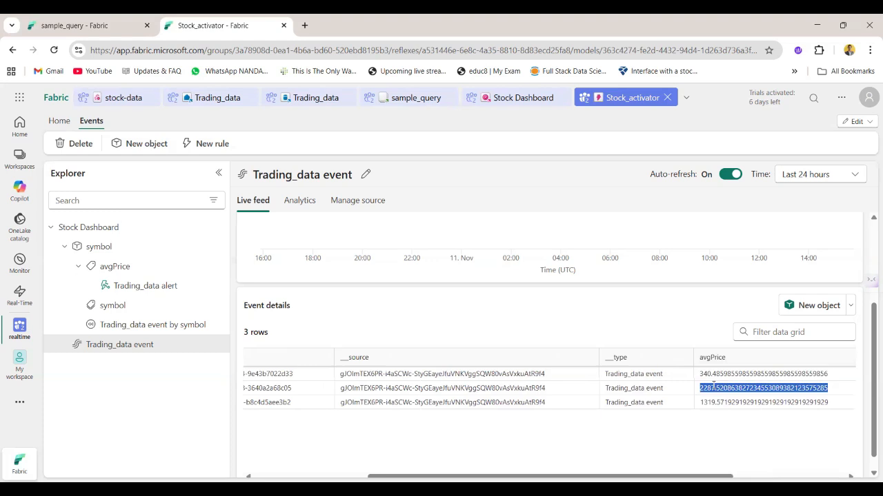
{"action": "scroll", "coordinate": [713, 387], "scroll_direction": "up", "scroll_amount": 2}
{"action": "left_click", "coordinate": [219, 266]}
{"action": "left_click", "coordinate": [124, 287]}
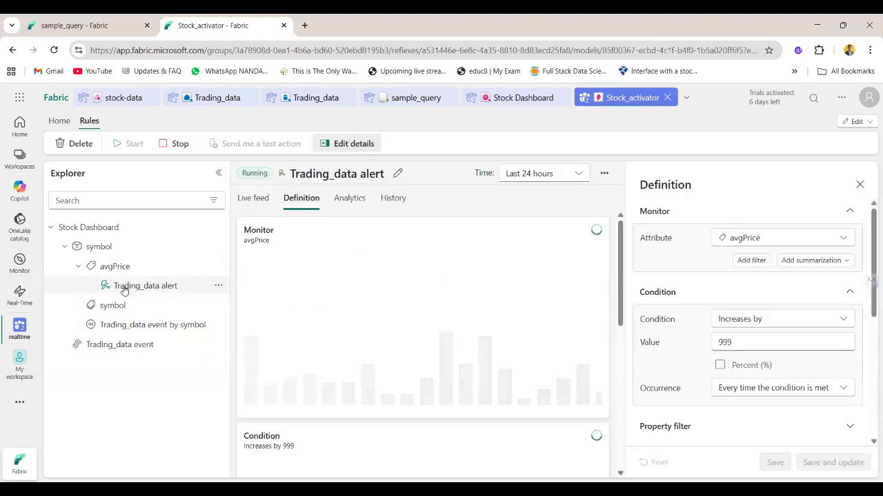
{"action": "mouse_move", "coordinate": [548, 349]}
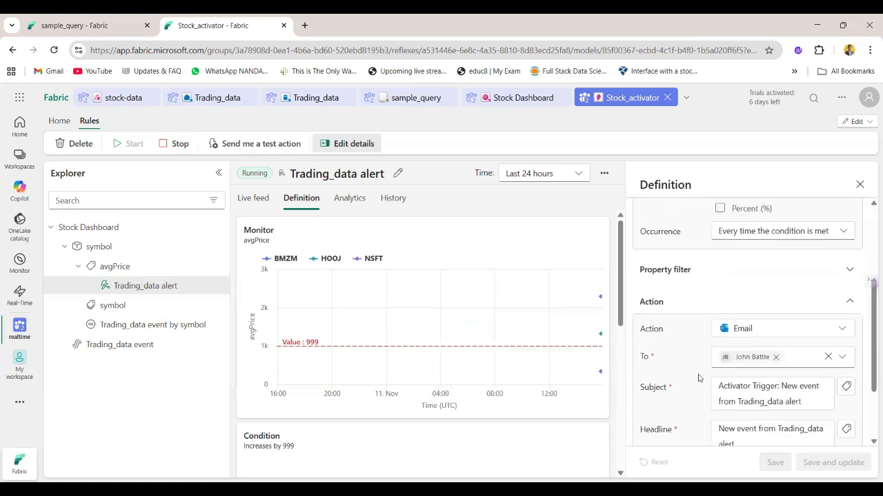
Return to the Trading_data event and check its live feed chart and event details table
{"action": "left_click", "coordinate": [166, 343]}
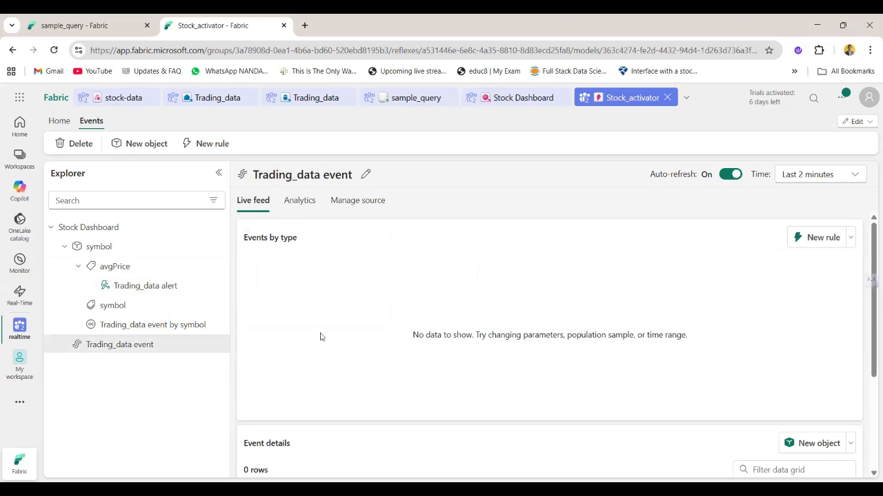
{"action": "scroll", "coordinate": [481, 402], "scroll_direction": "down", "scroll_amount": 3}
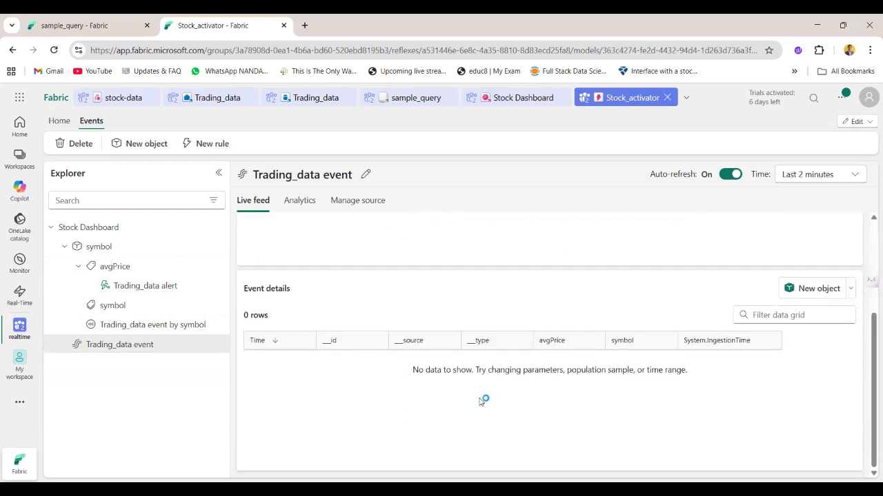
{"action": "scroll", "coordinate": [481, 401], "scroll_direction": "up", "scroll_amount": 3}
{"action": "left_click", "coordinate": [109, 228]}
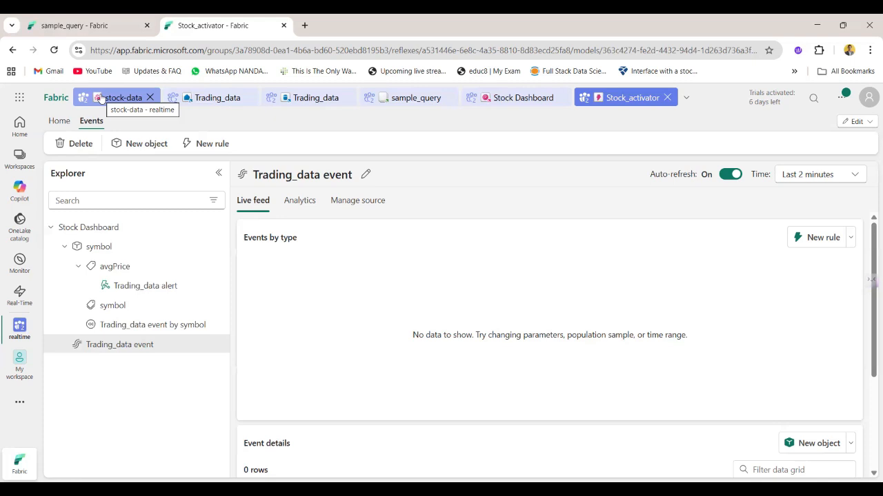
Review the Trading_data eventhouse's system overview and the complete average-price query in sample_query
{"action": "left_click", "coordinate": [183, 99]}
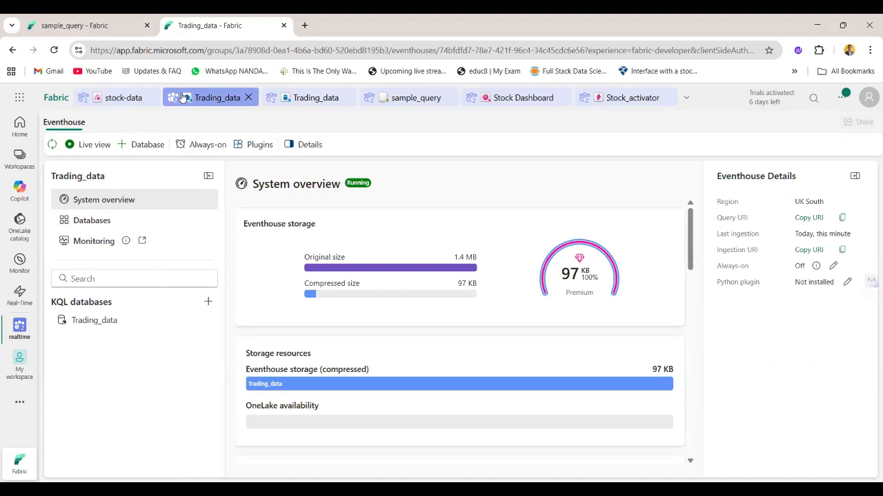
{"action": "left_click", "coordinate": [373, 100]}
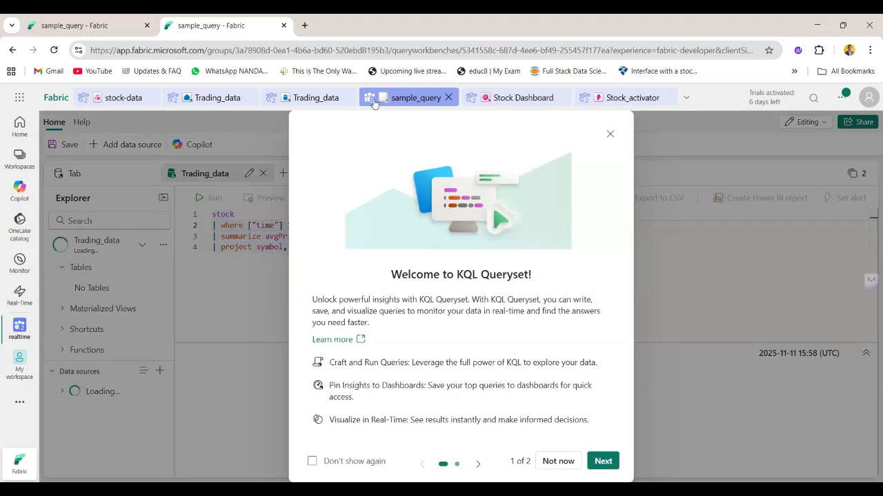
{"action": "left_click", "coordinate": [610, 134]}
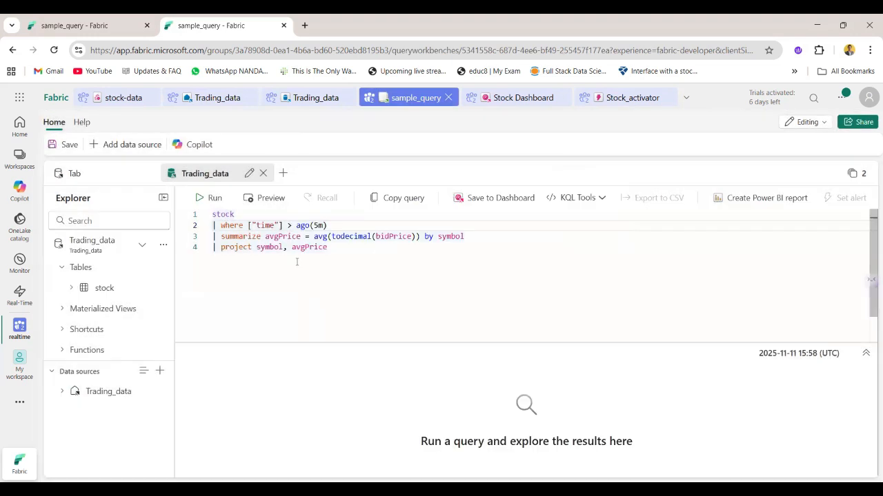
{"action": "left_click_drag", "start_coordinate": [213, 216], "coordinate": [339, 246]}
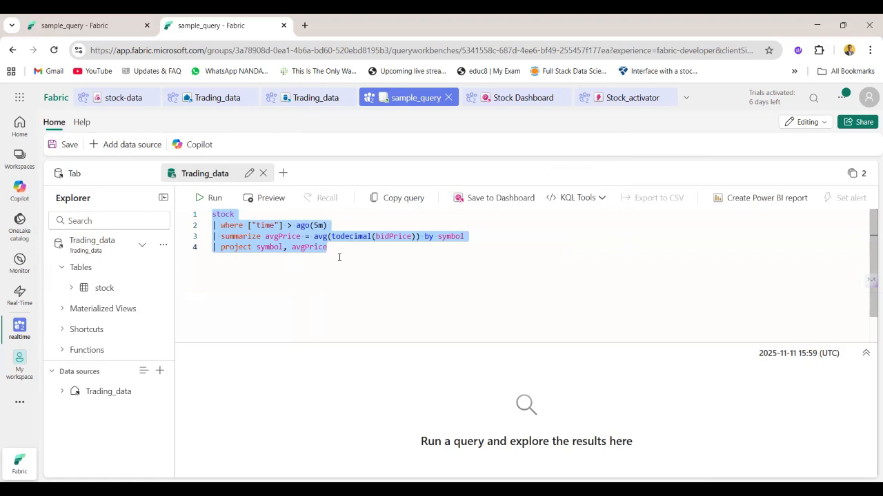
Review the Average Price chart on Stock Dashboard, look at Stock_activator once more and return to the dashboard
{"action": "left_click", "coordinate": [518, 98]}
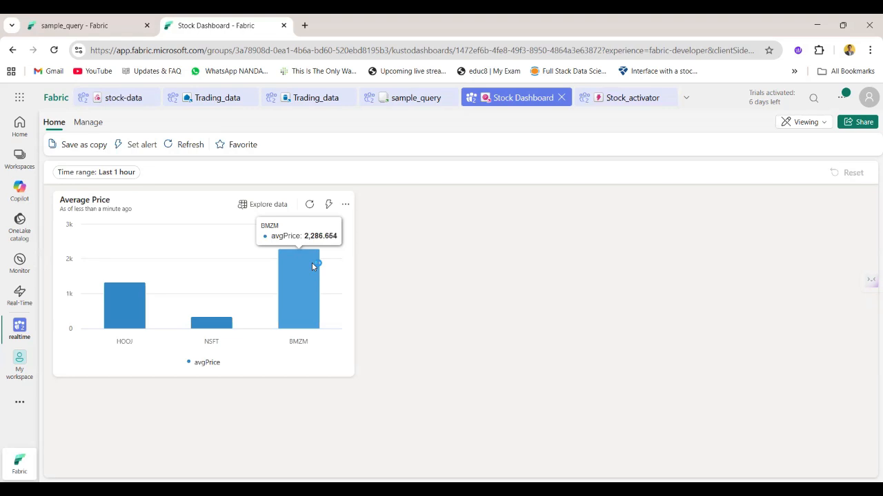
{"action": "left_click", "coordinate": [604, 95]}
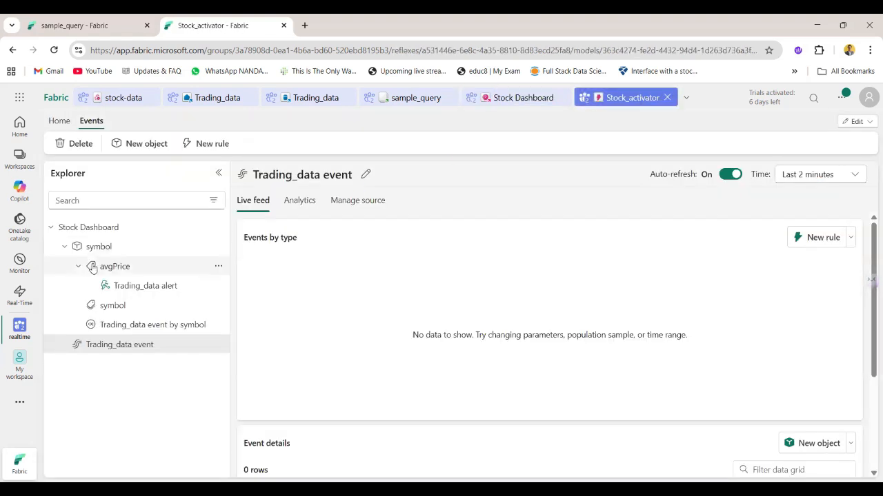
{"action": "left_click", "coordinate": [502, 97]}
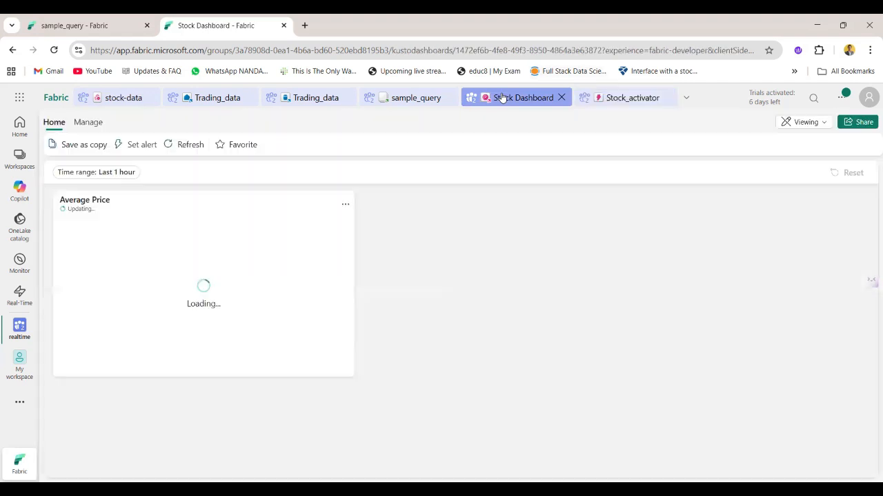